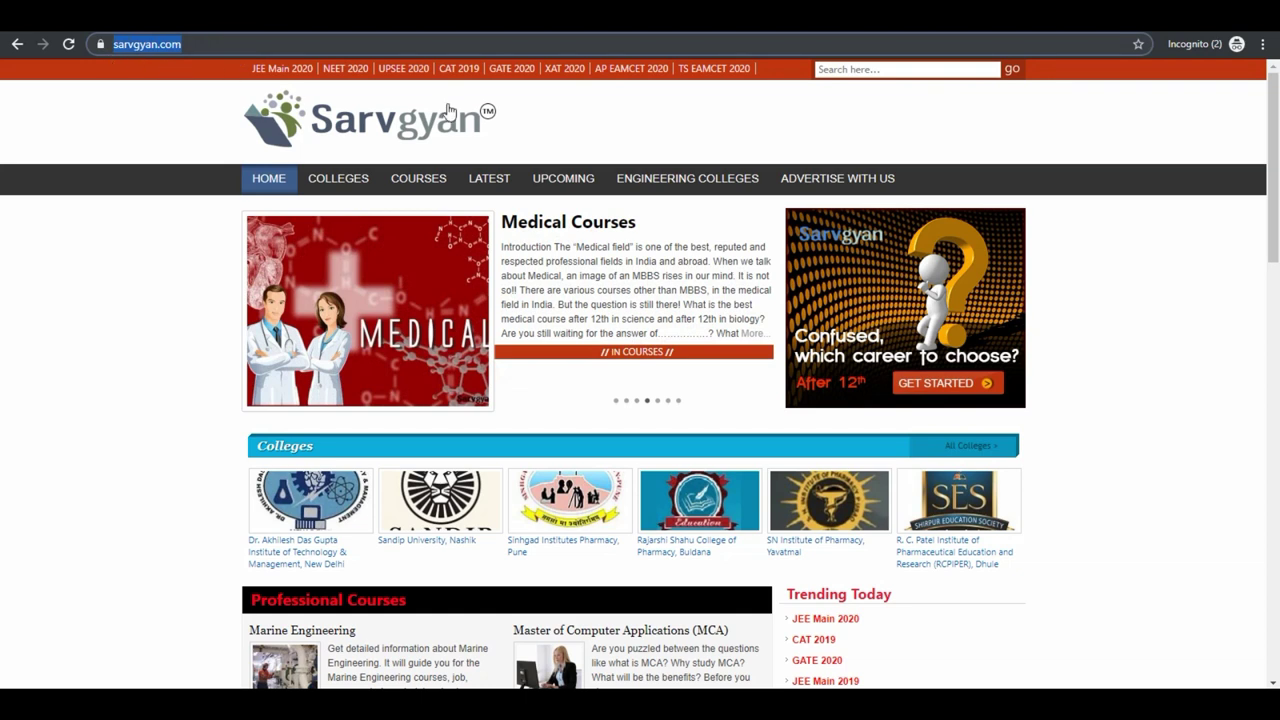
Scroll the JEE Main 2020 article to the Notification and highlight the 3rd September 2019 registration sentence.
scroll(1162, 230, "down", 2)
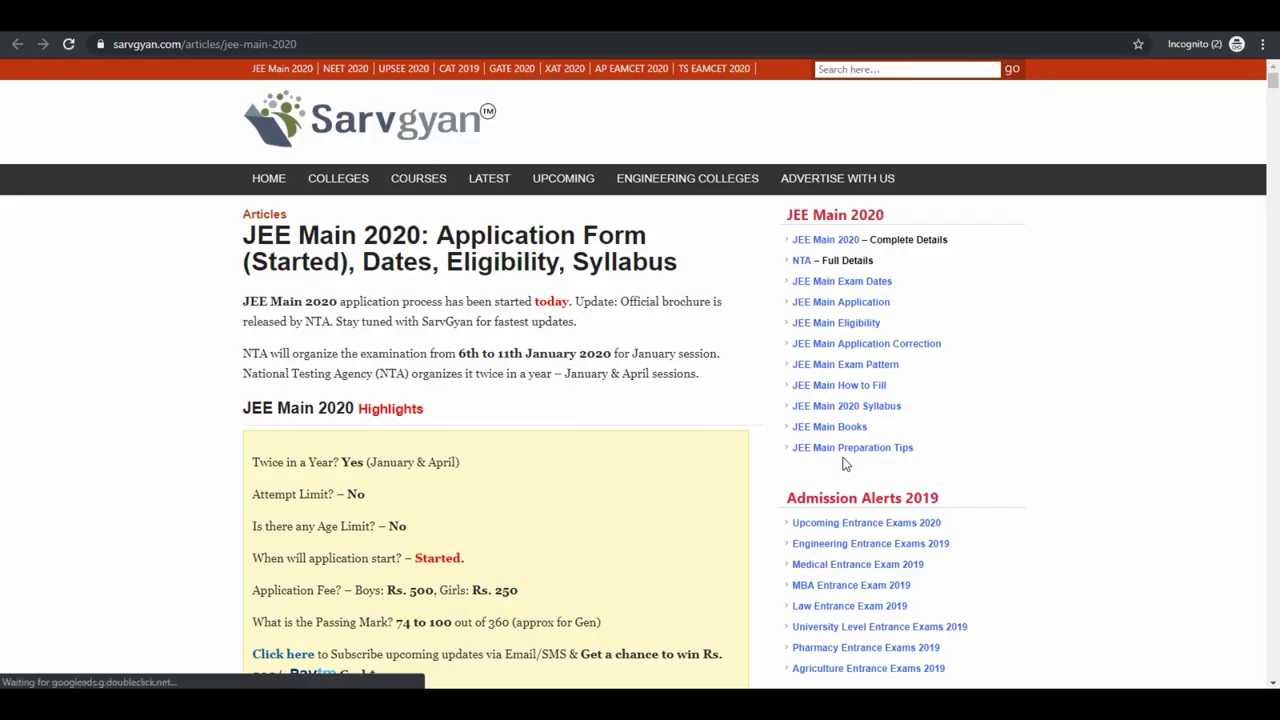
scroll(845, 463, "down", 3)
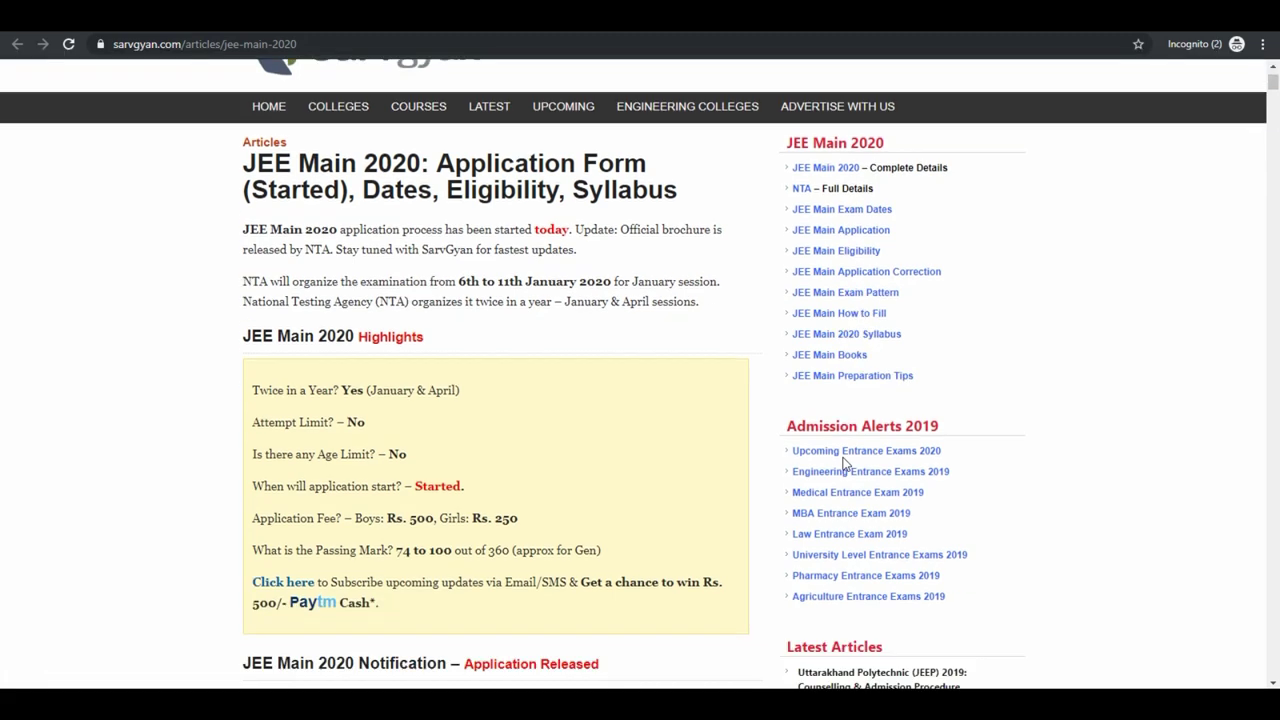
scroll(843, 465, "down", 2)
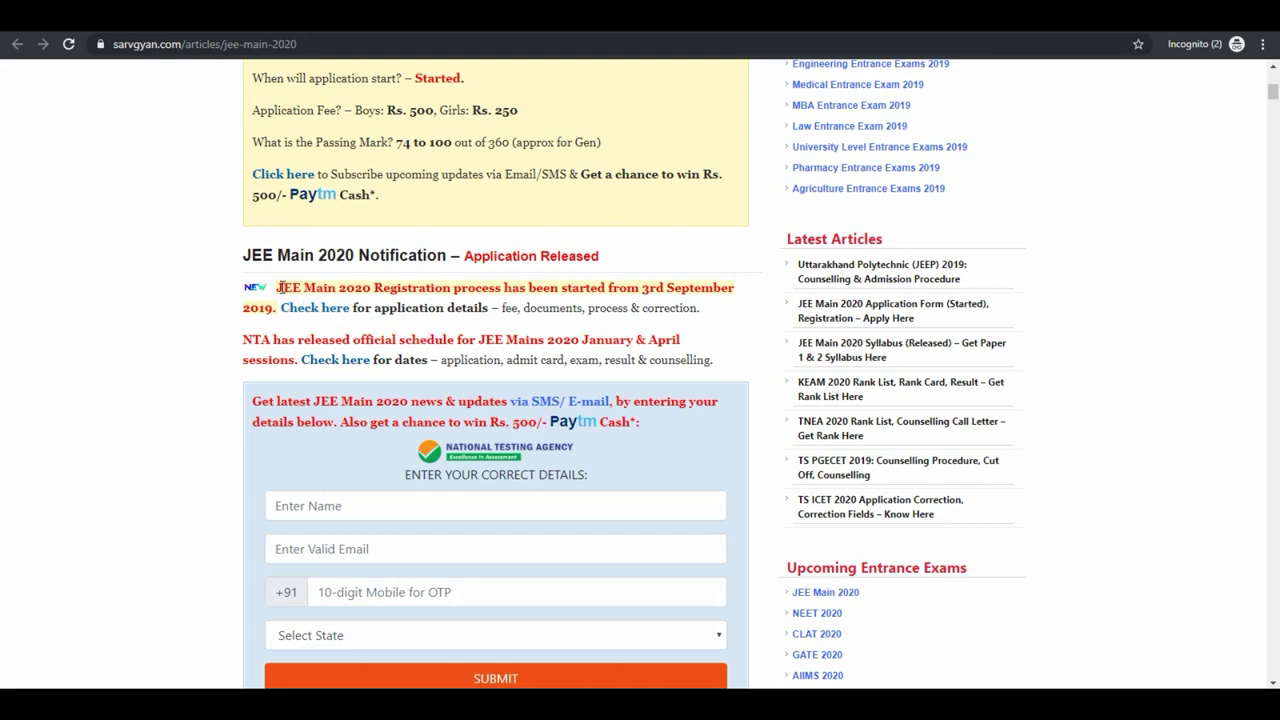
left_click_drag(250, 287, 285, 313)
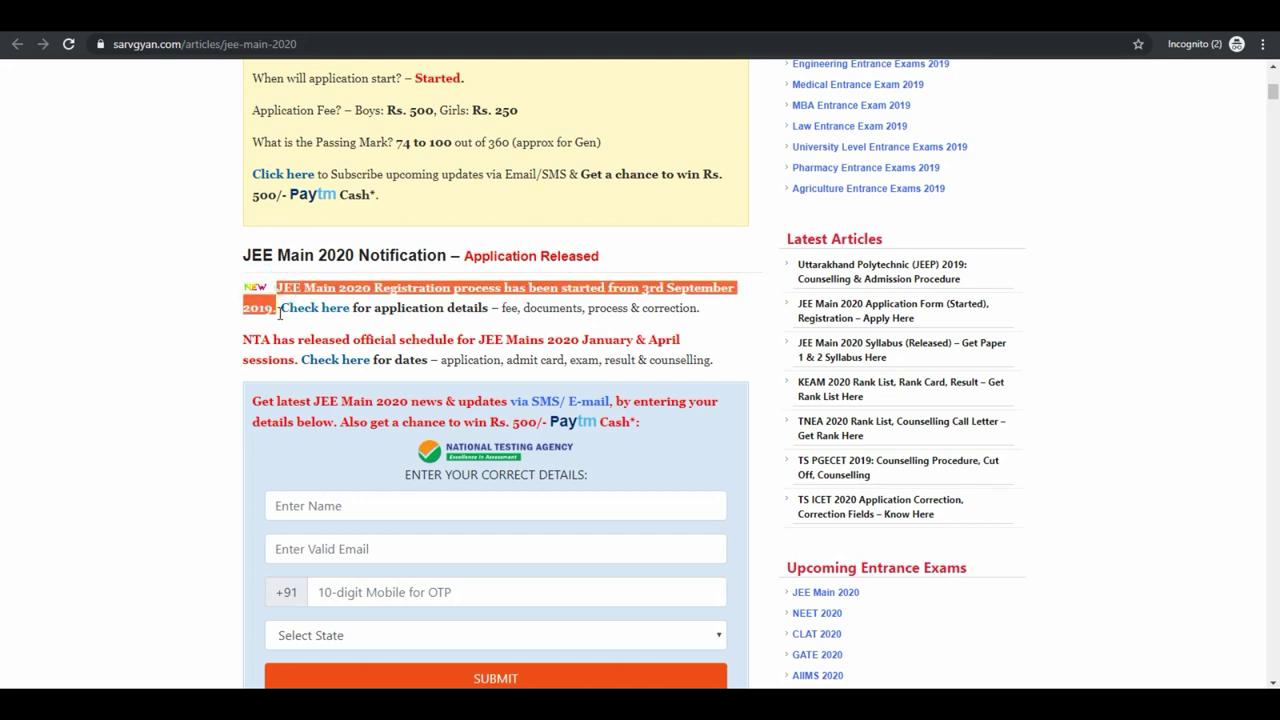
Open the 'Check here' updates form and enter the candidate's name, e-mail and mobile number.
left_click(298, 326)
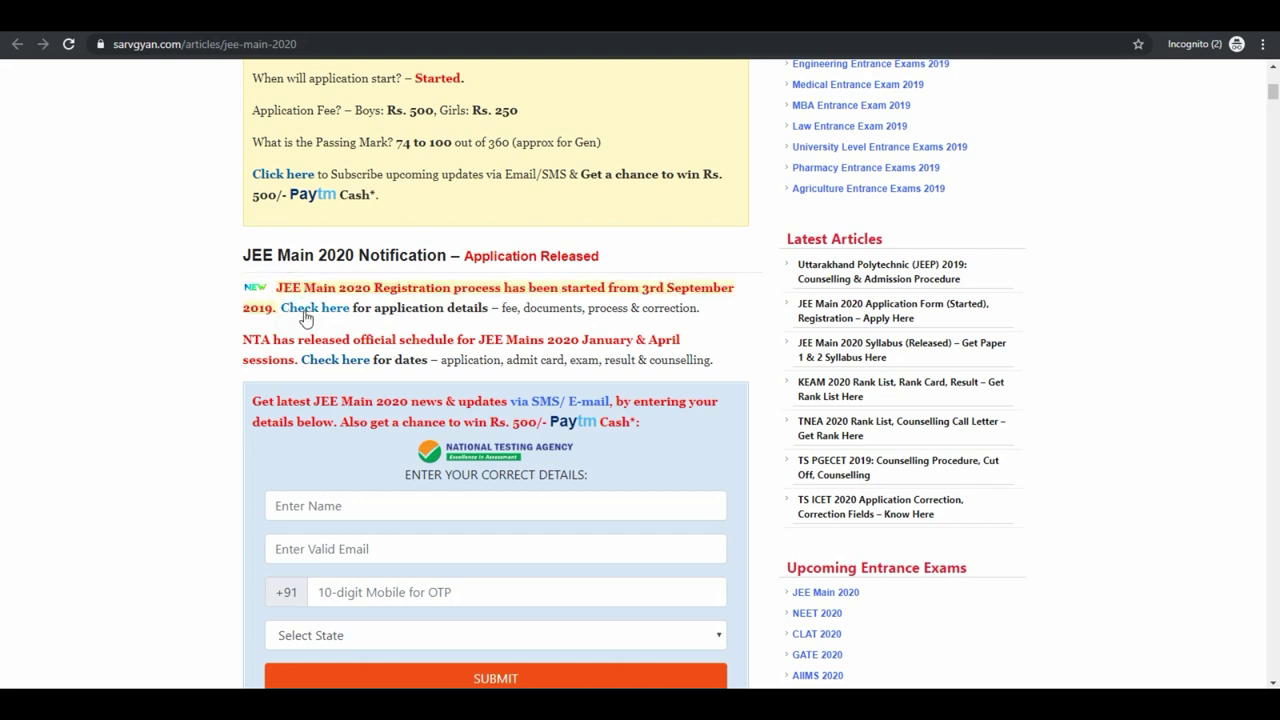
left_click(305, 310)
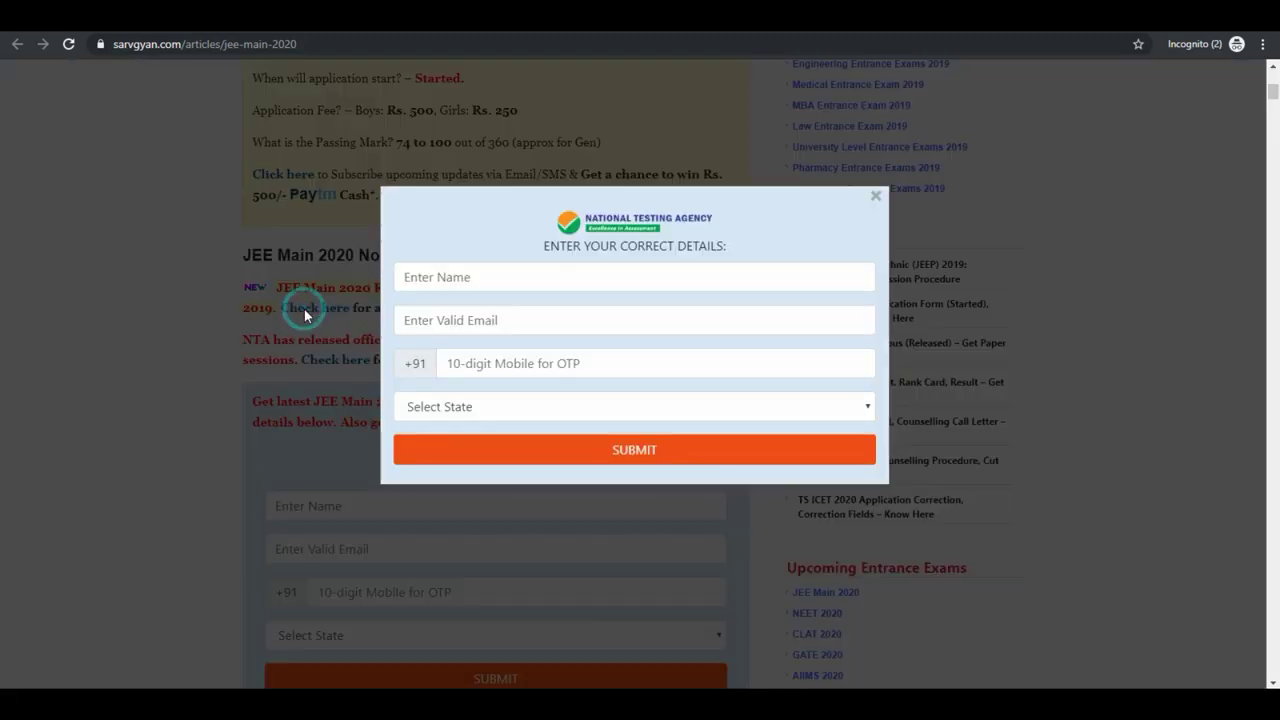
left_click(429, 280)
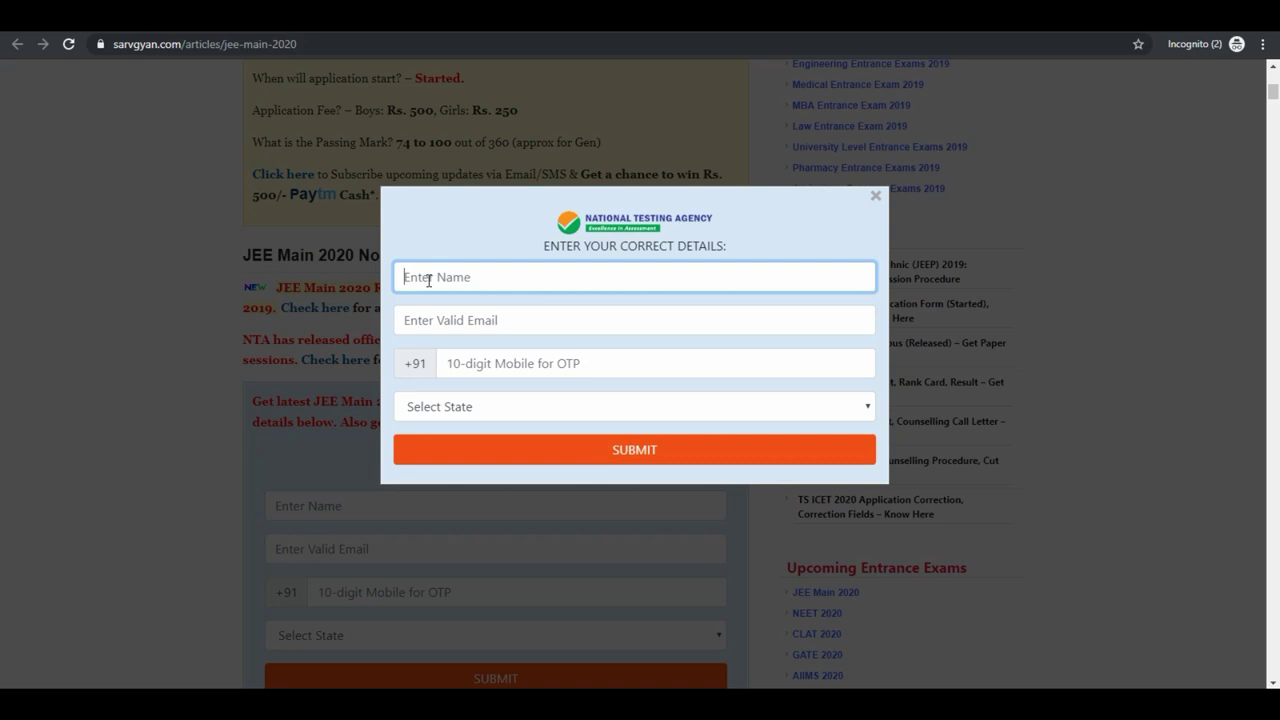
key("Tab")
type("amit")
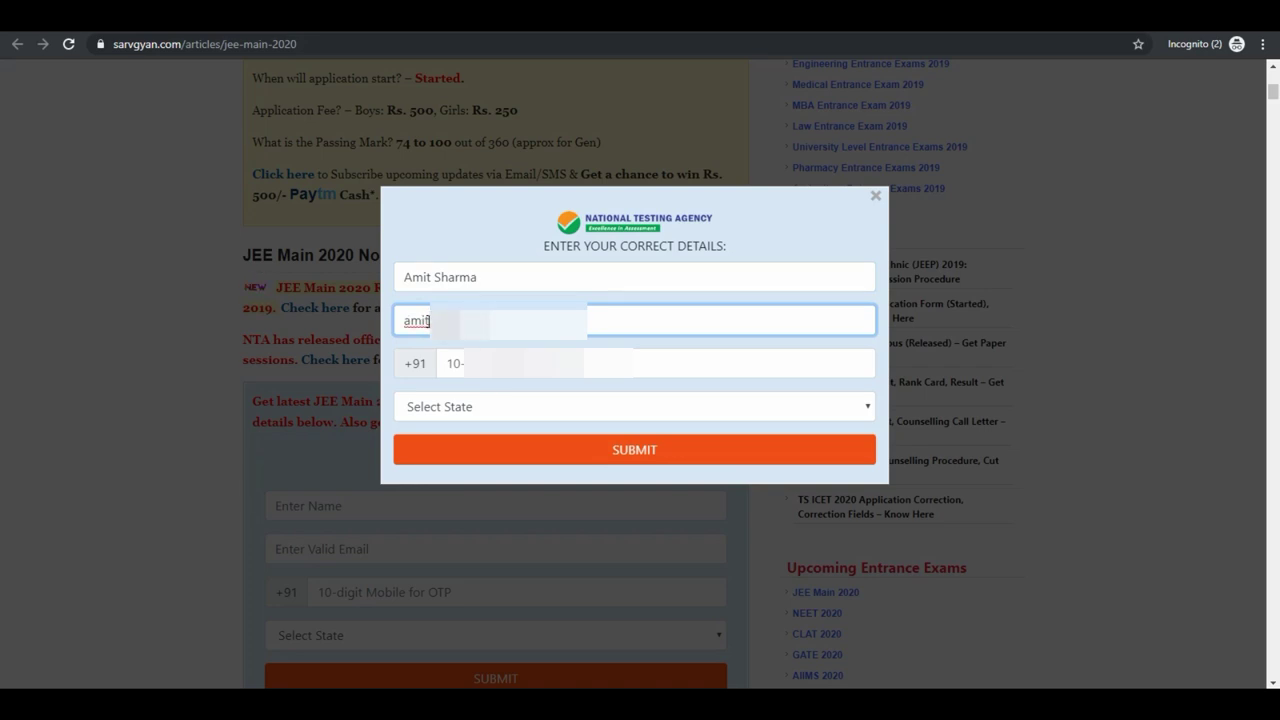
key("Tab")
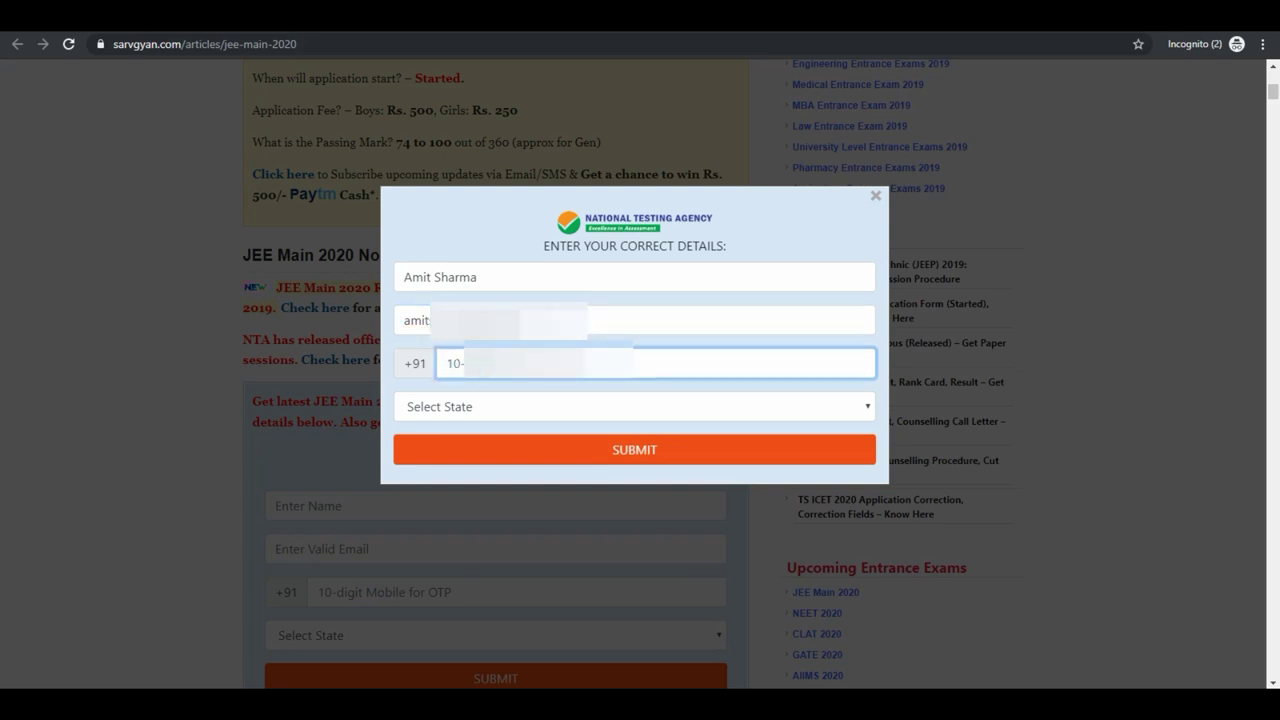
type("812")
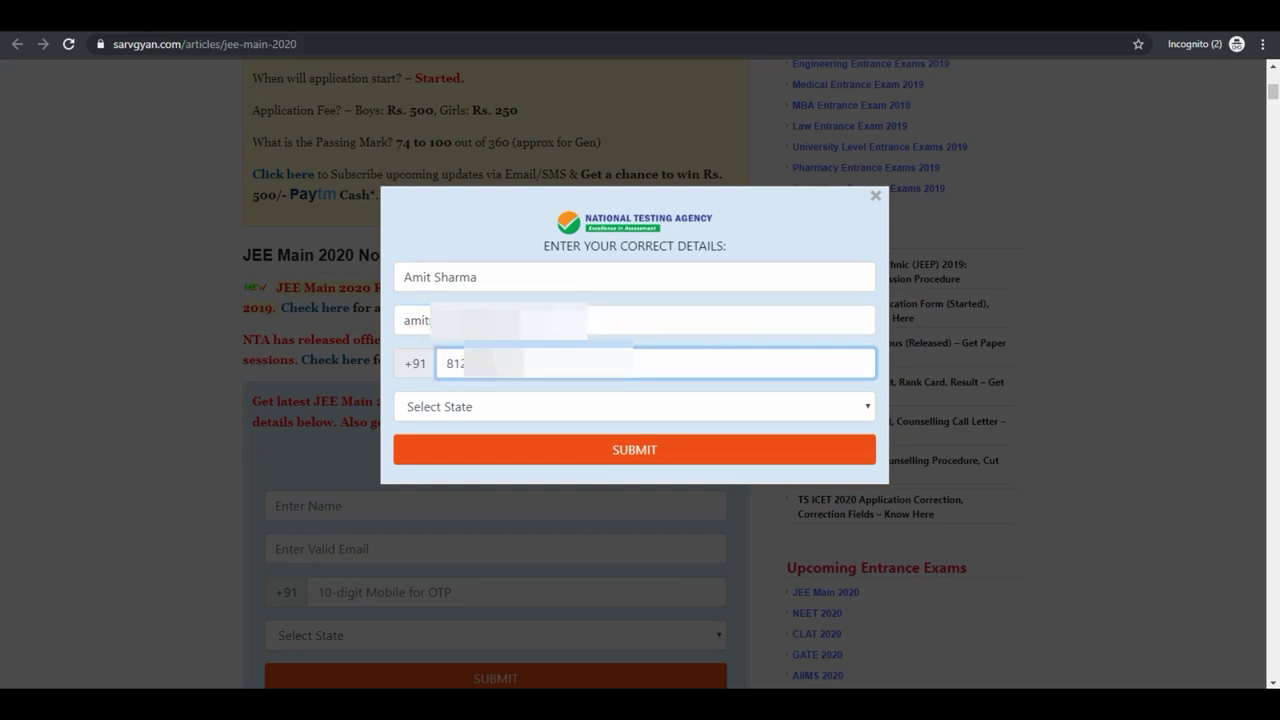
Choose Delhi as the state, submit the details, and open the application form article.
left_click(457, 406)
left_click(417, 217)
left_click(608, 452)
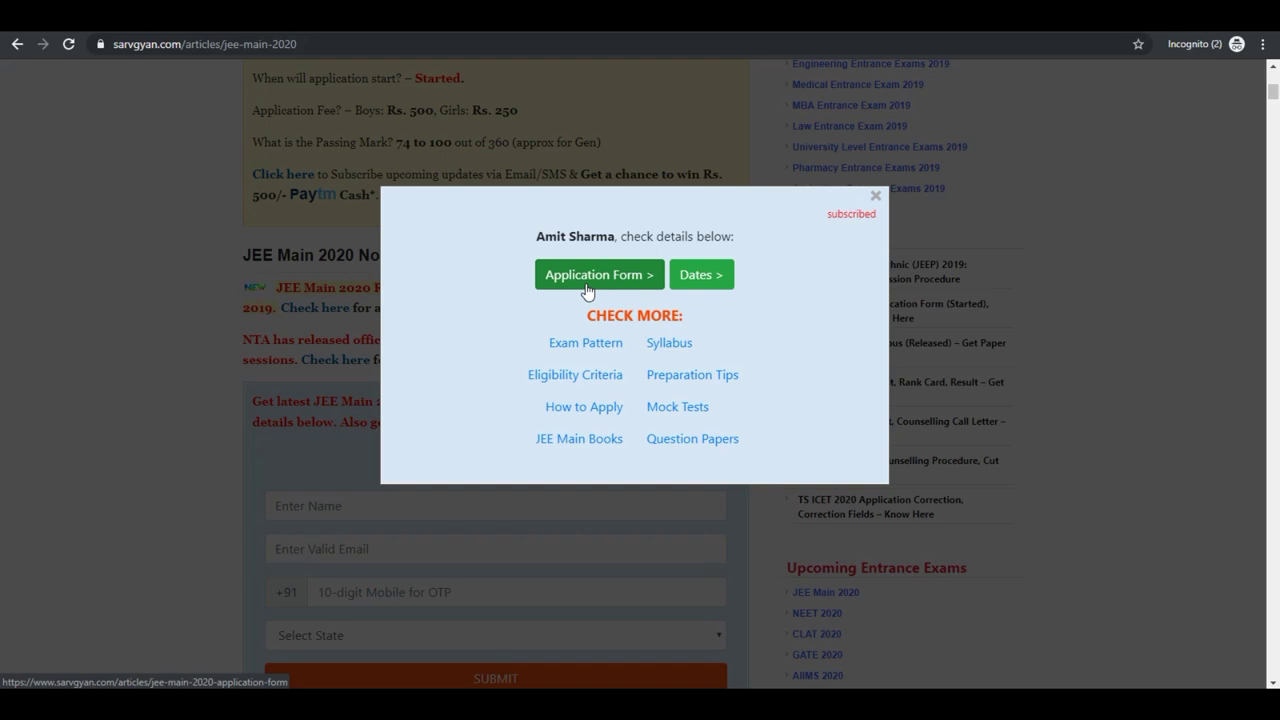
left_click(624, 281)
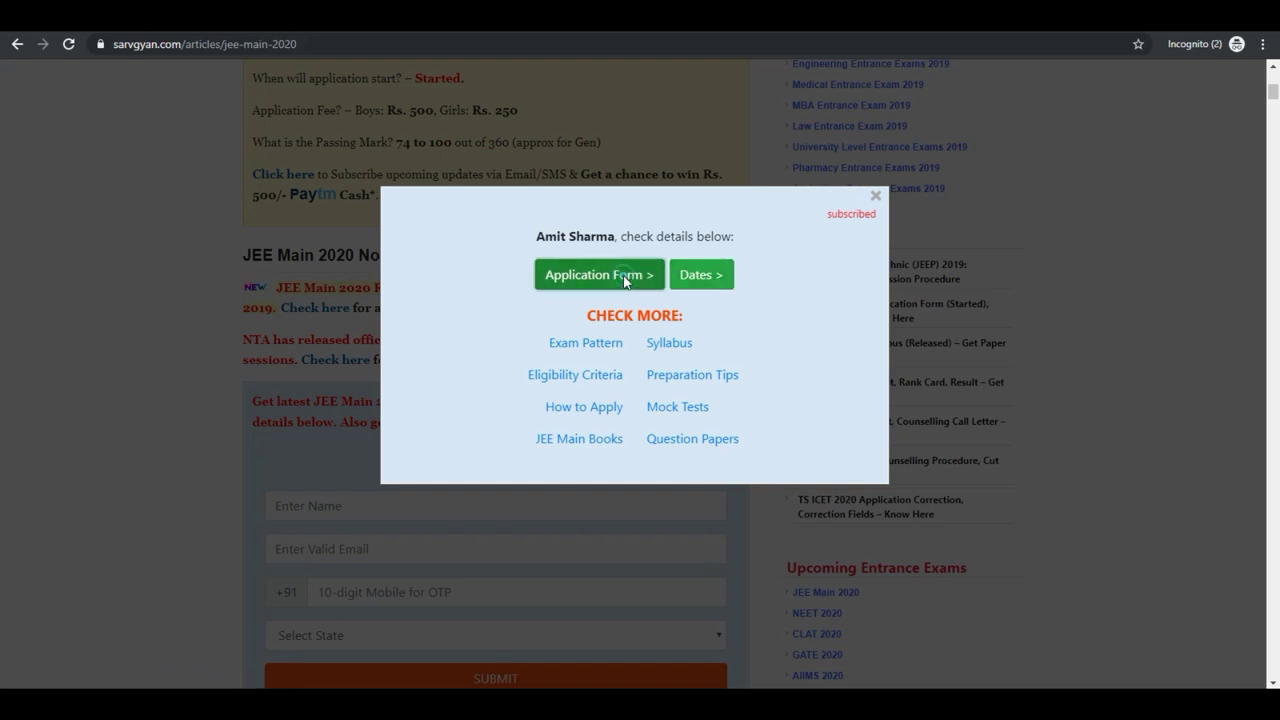
Scroll to the registration-started paragraph and continue via 'Click here' to the official JEE Main site.
scroll(624, 281, "down", 2)
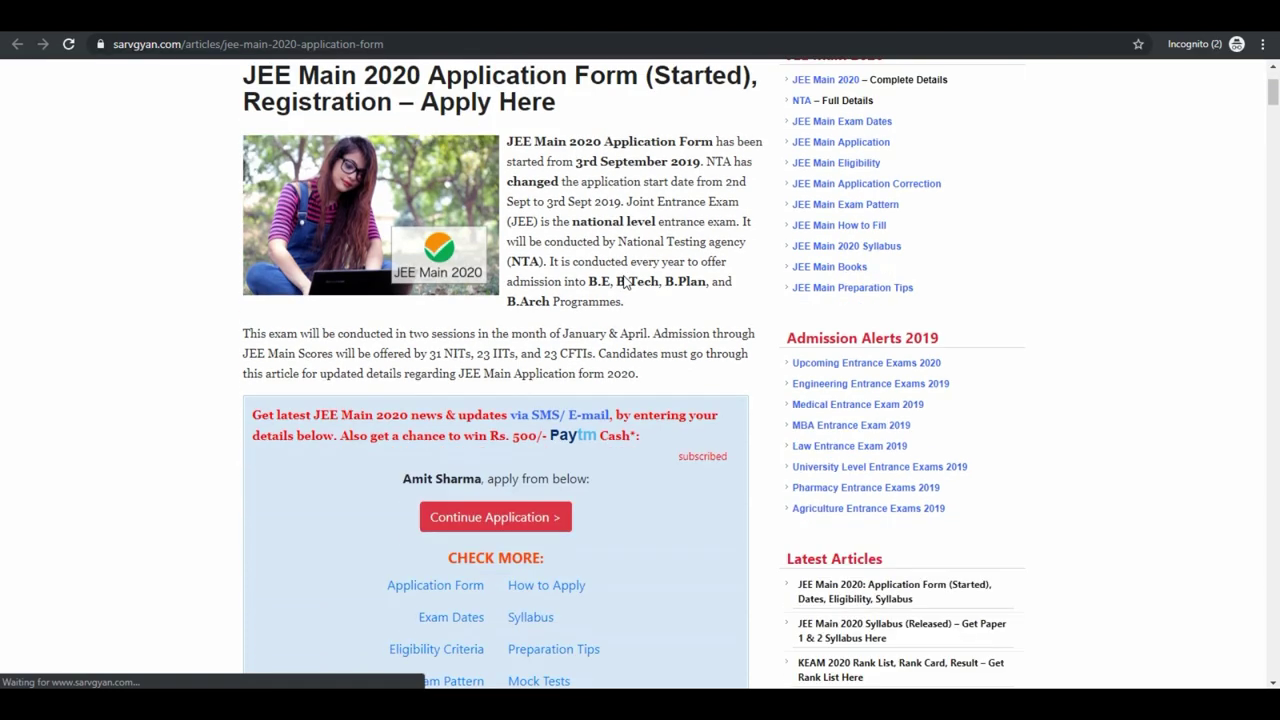
scroll(624, 275, "down", 2)
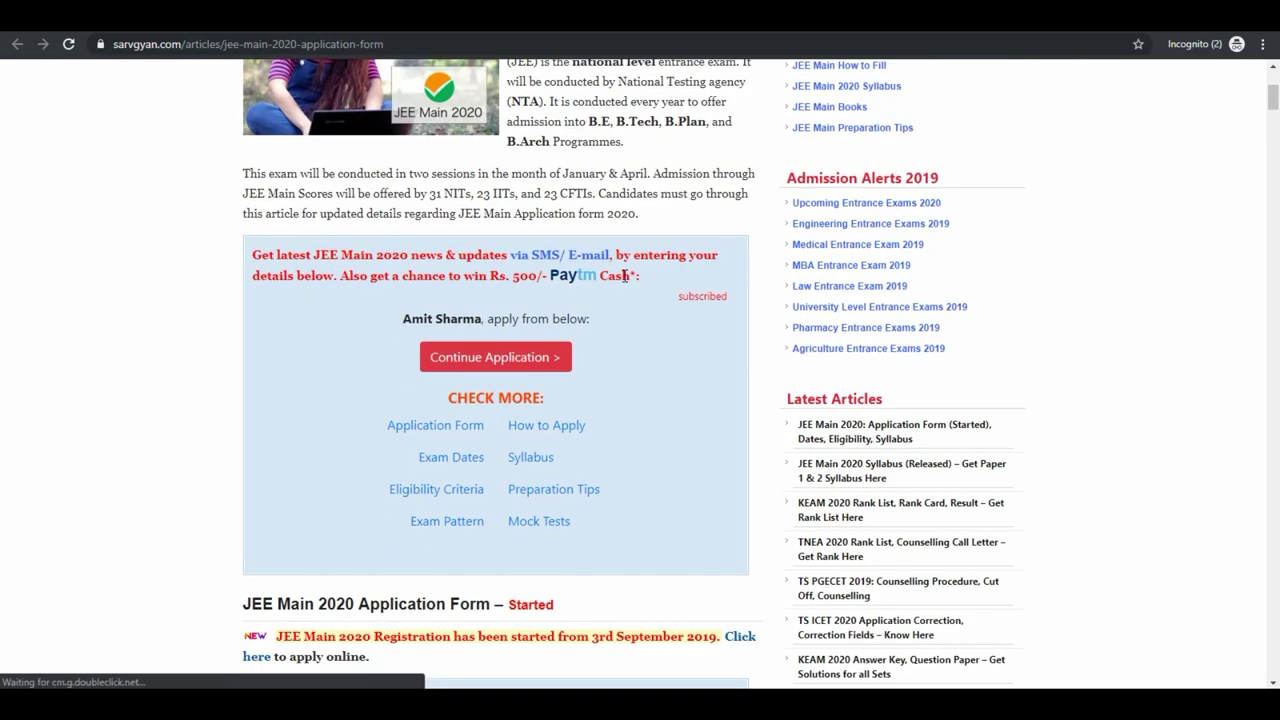
scroll(624, 275, "down", 2)
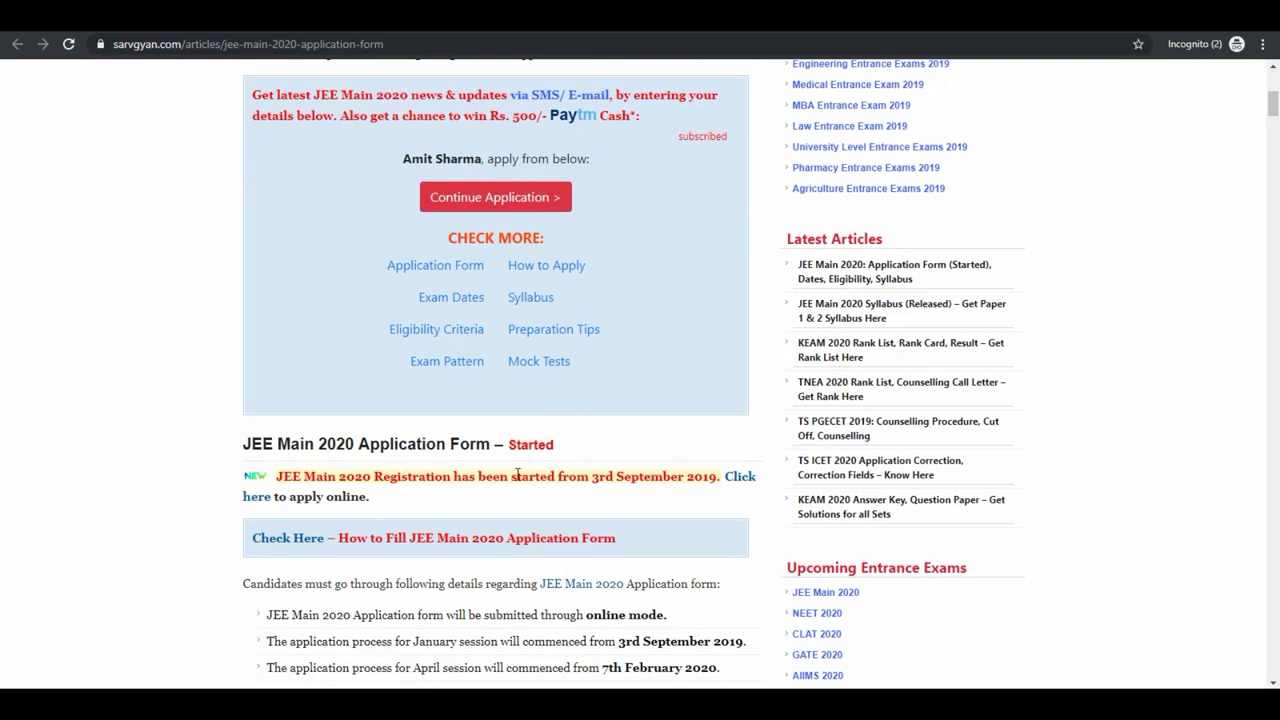
triple_click(281, 477)
left_click(405, 503)
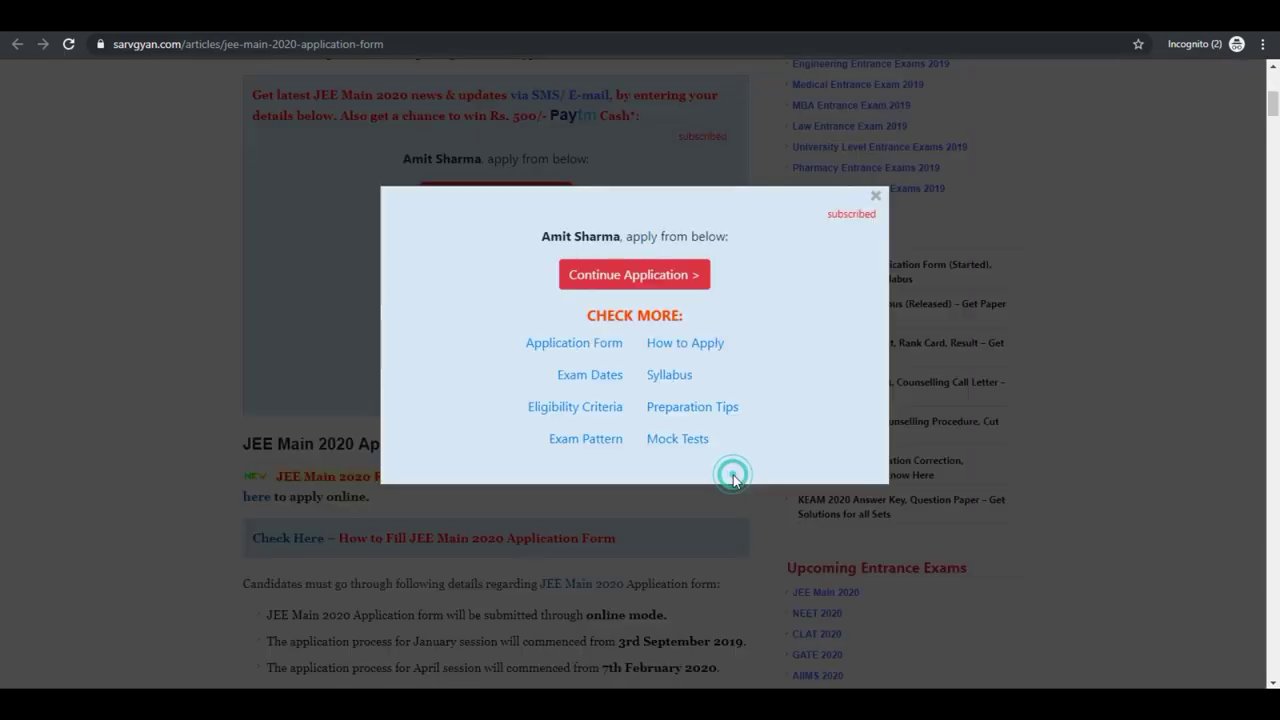
left_click(727, 478)
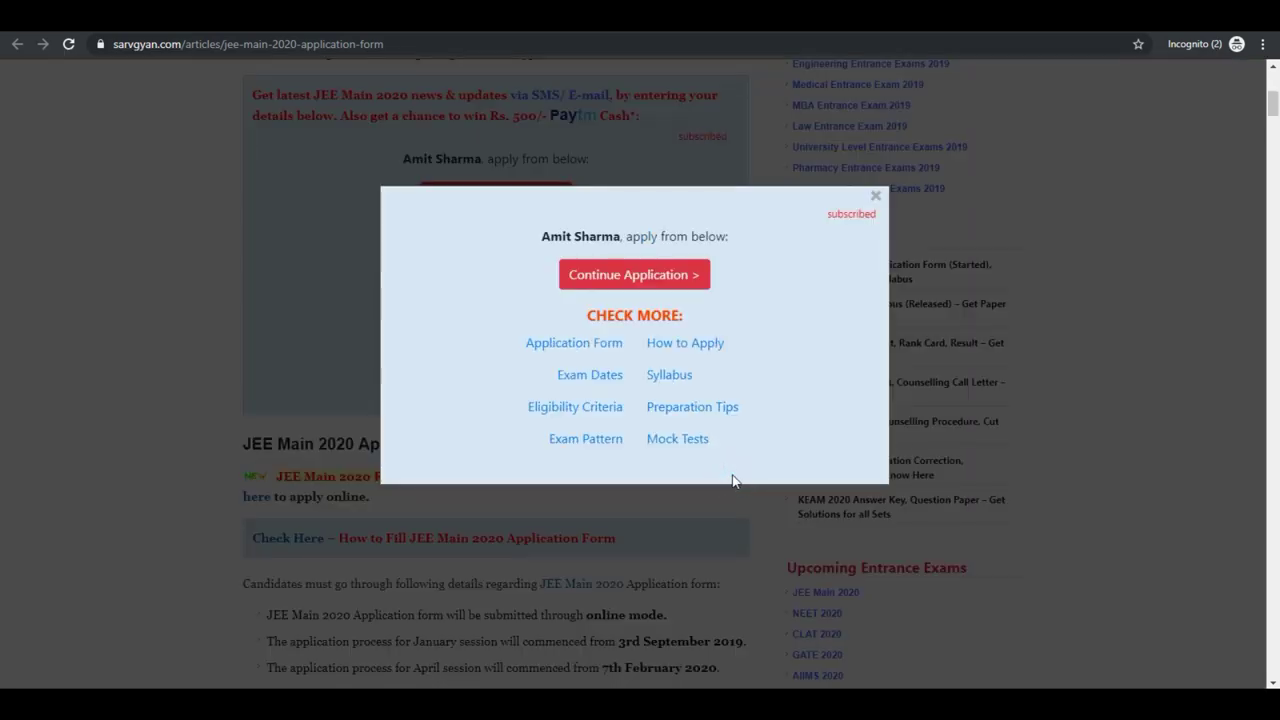
left_click(636, 277)
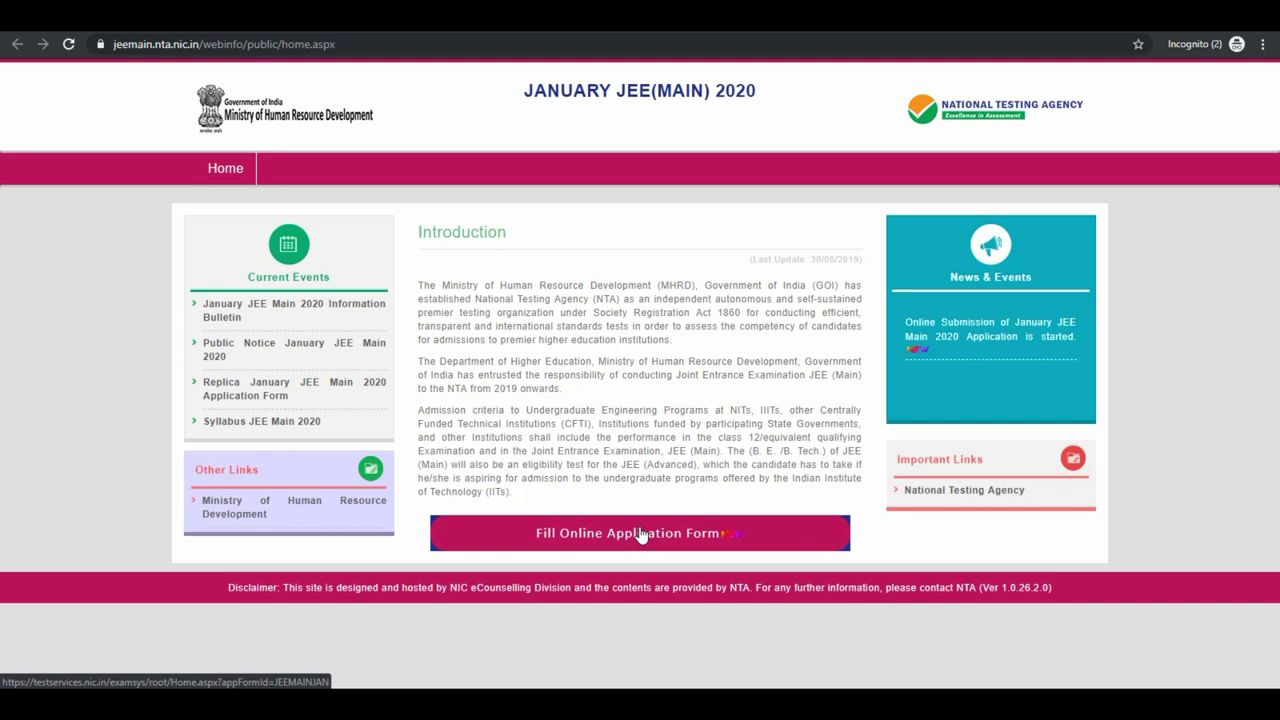
Go to Fill Online Application Form, start REGISTRATION, tick the instructions declaration and proceed.
left_click(642, 533)
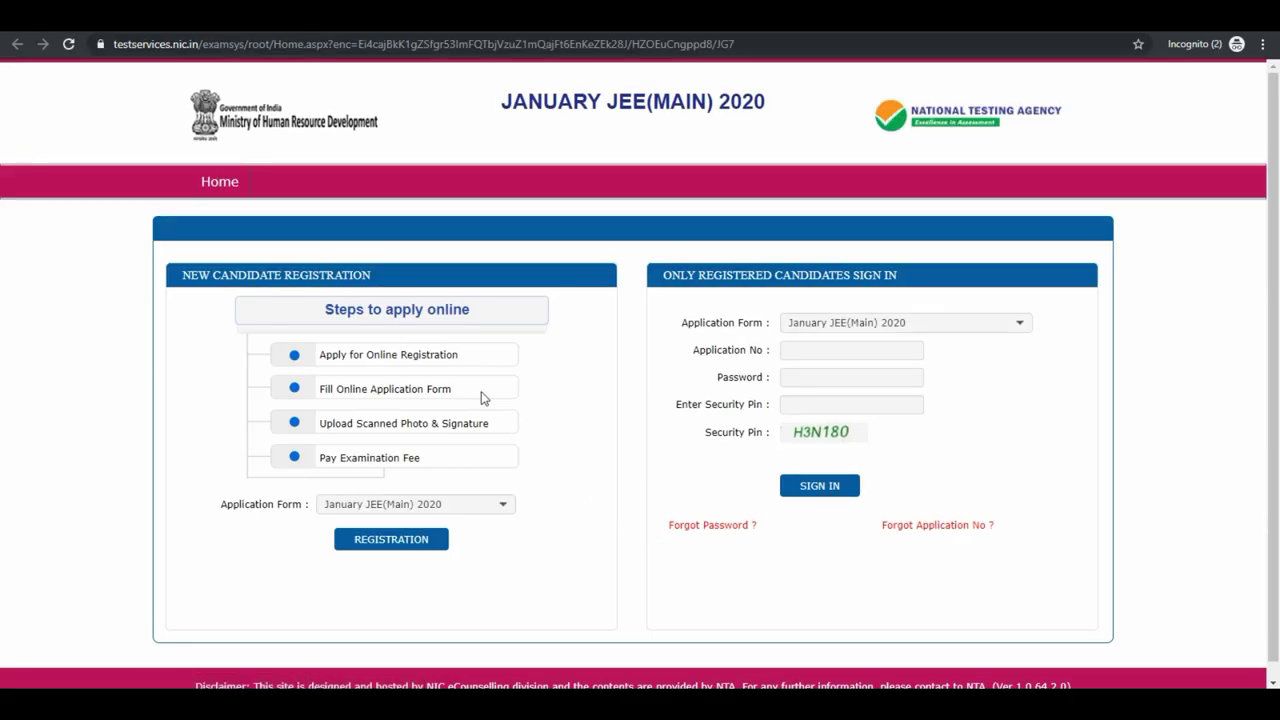
left_click_drag(322, 312, 477, 314)
left_click(552, 348)
left_click(422, 543)
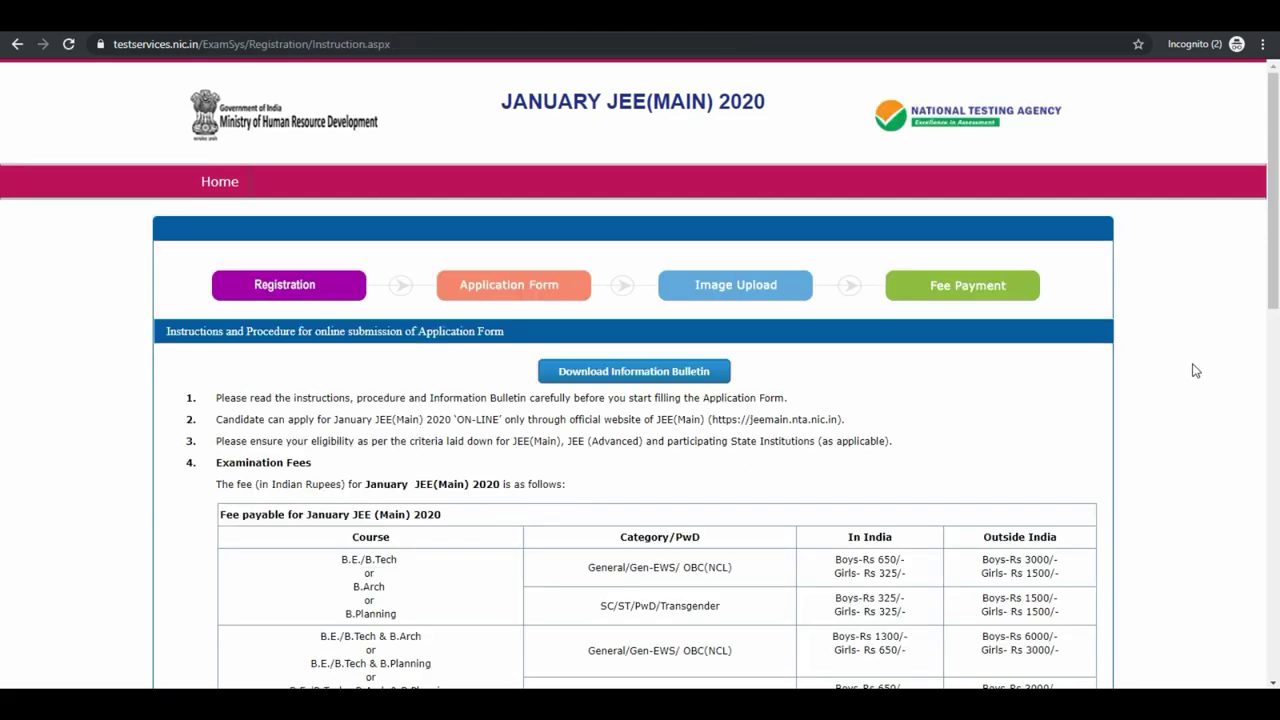
scroll(1195, 370, "down", 6)
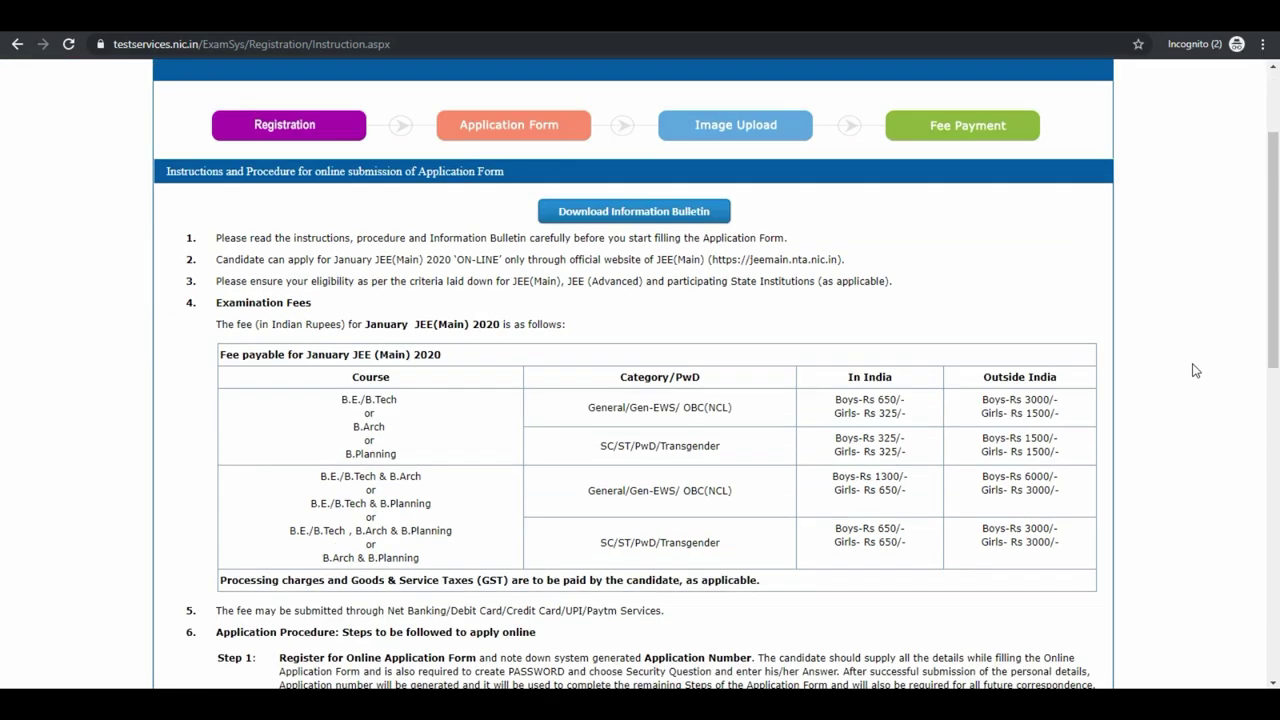
scroll(1195, 370, "down", 4)
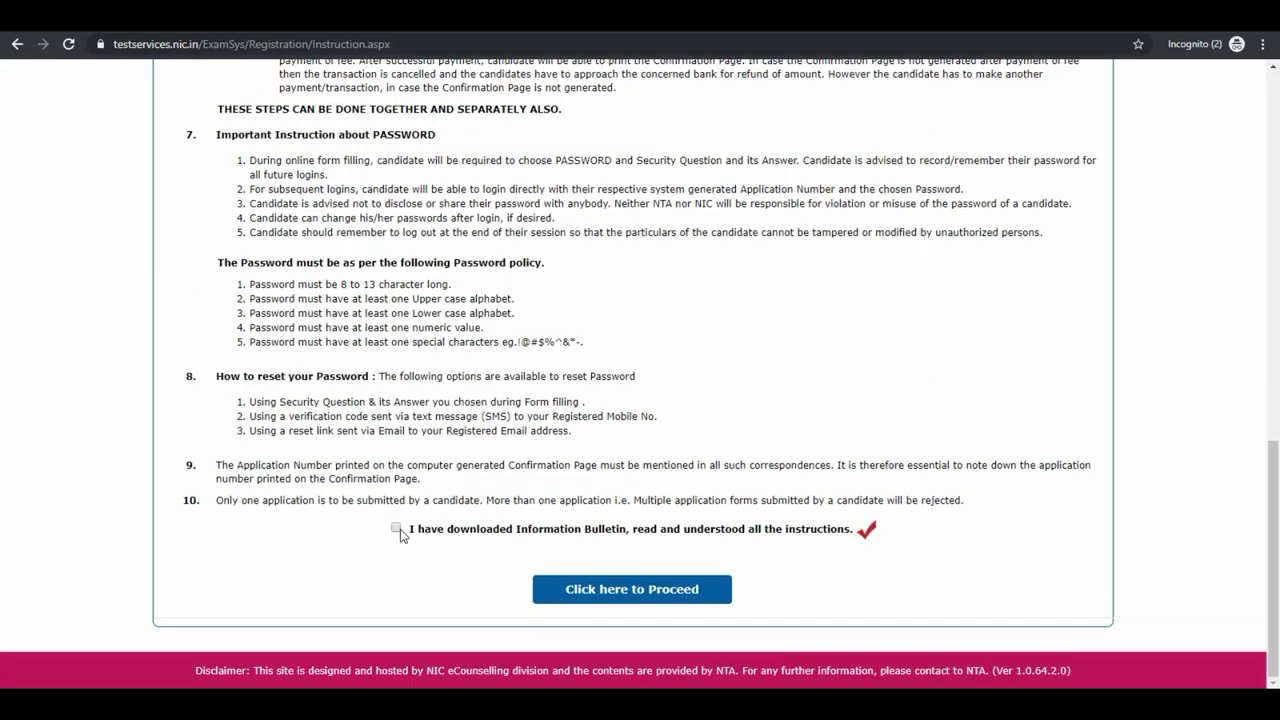
left_click(395, 527)
left_click(616, 590)
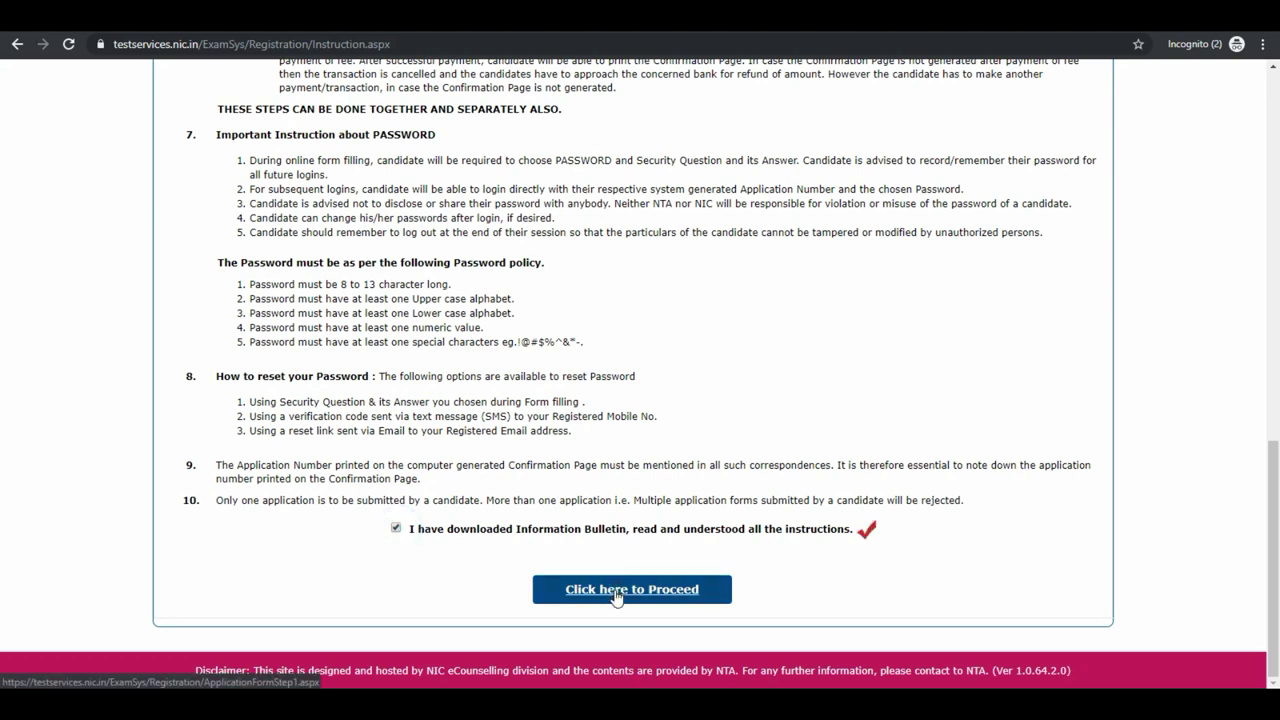
Enter the candidate's, mother's and father's names, with Aadhaar Card as identity and its number.
left_click(462, 317)
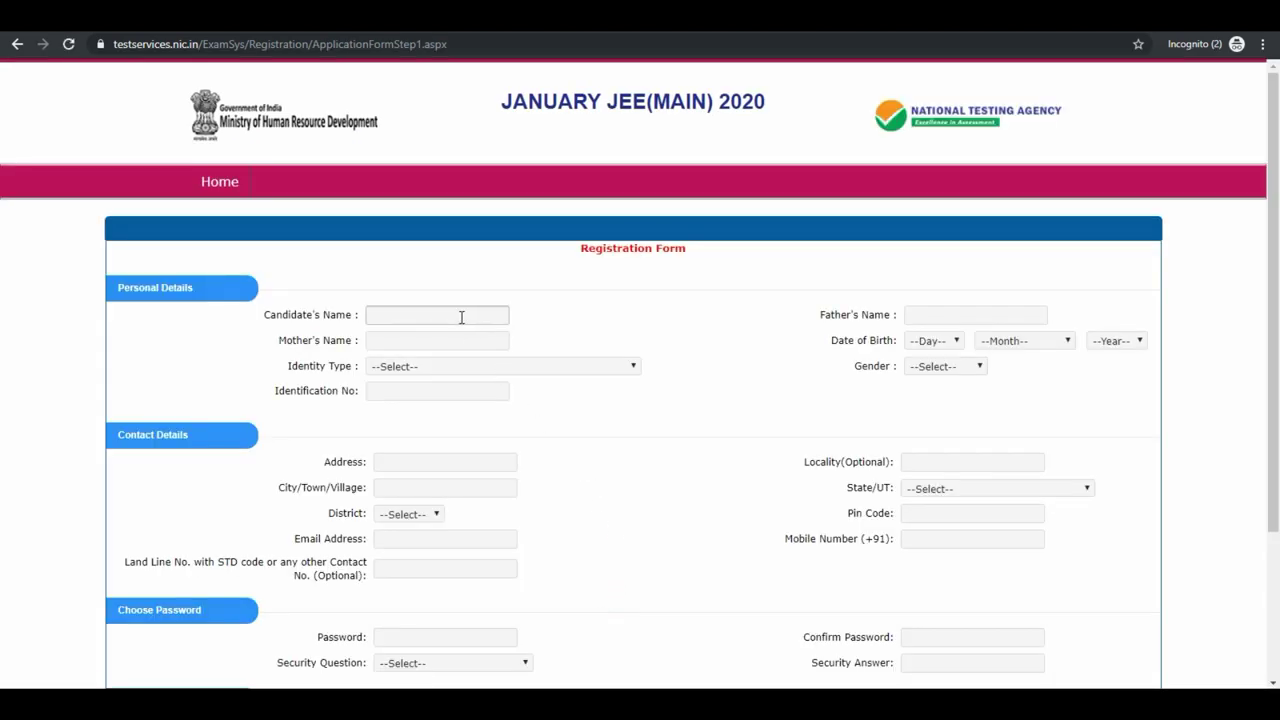
left_click(461, 316)
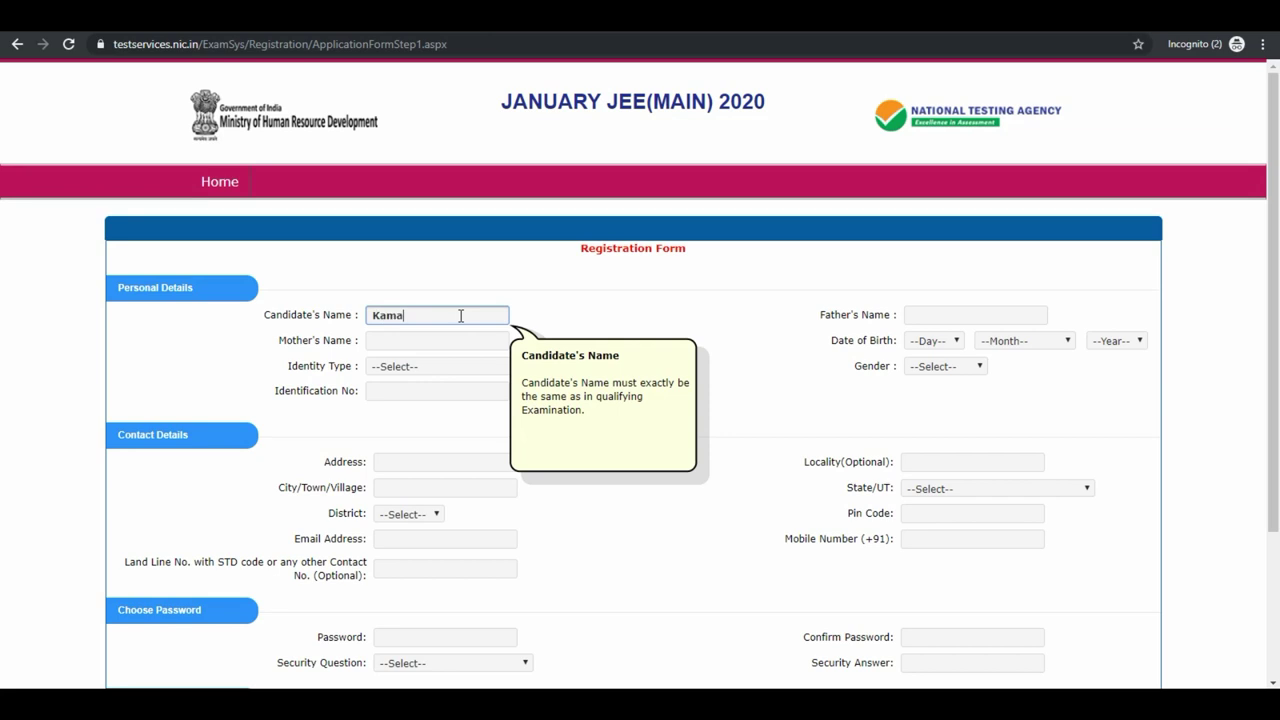
left_click(449, 338)
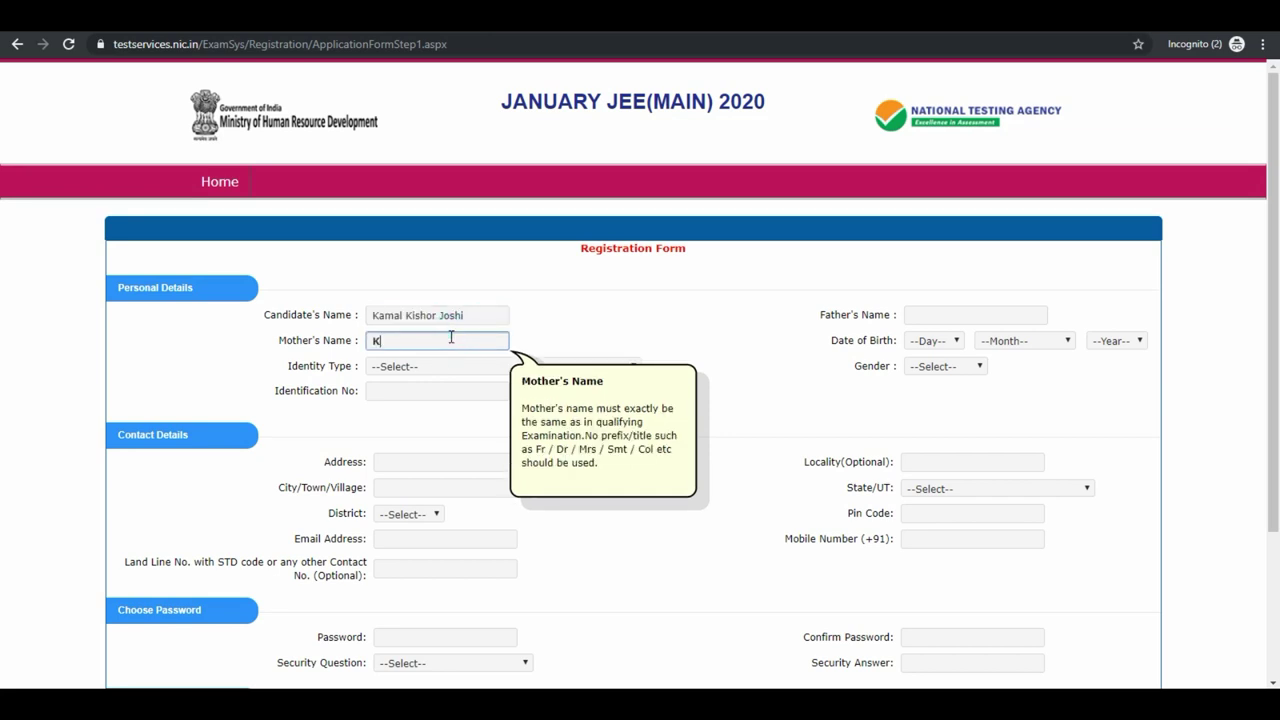
left_click(443, 366)
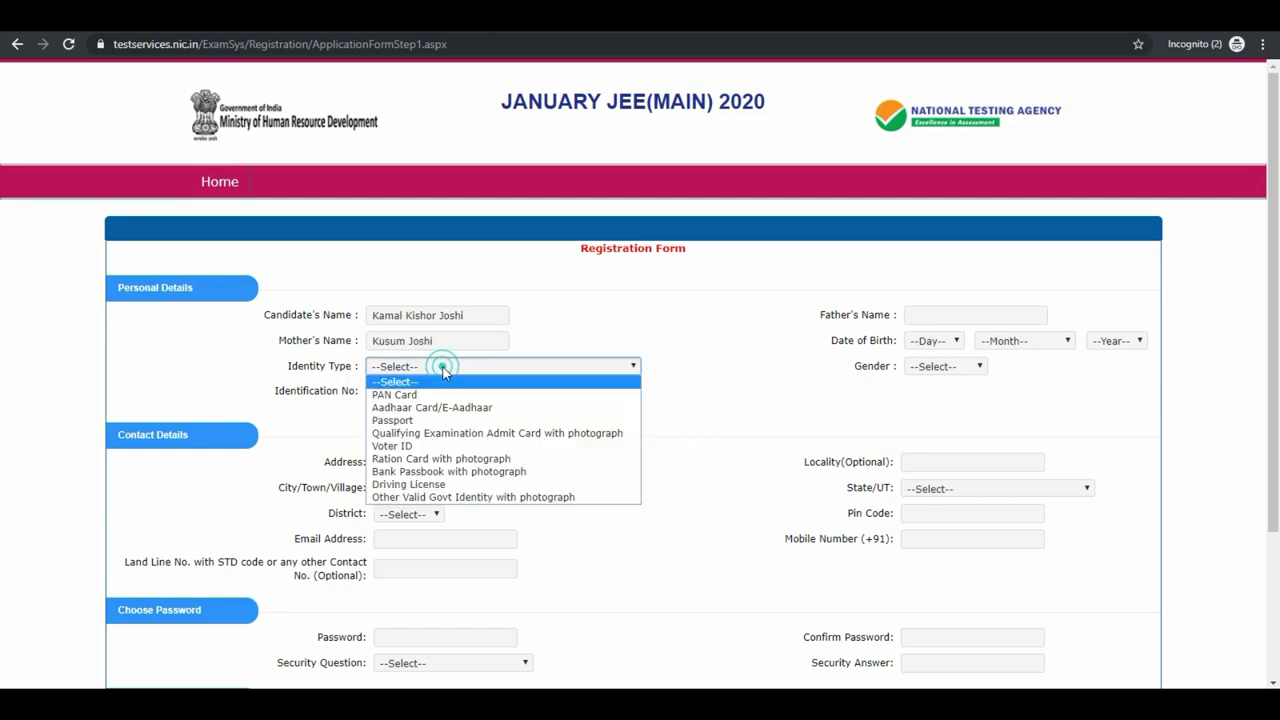
left_click(425, 405)
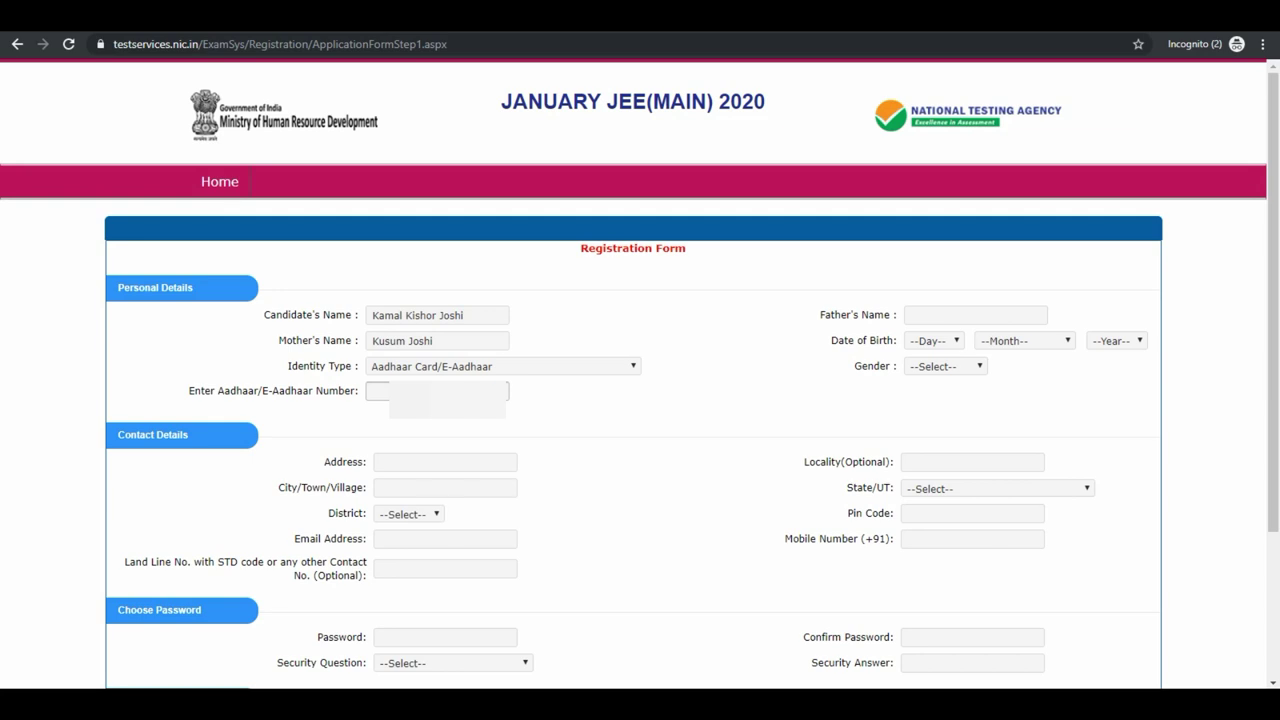
left_click(437, 391)
type("335")
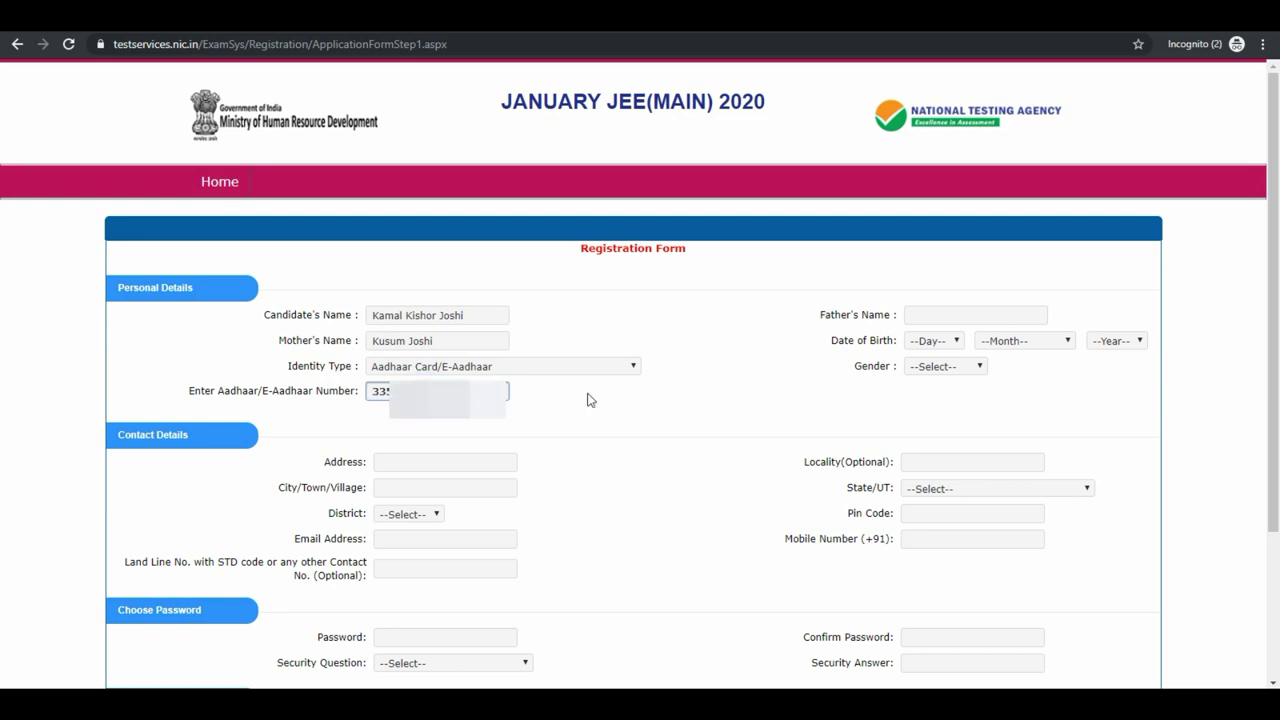
left_click(912, 315)
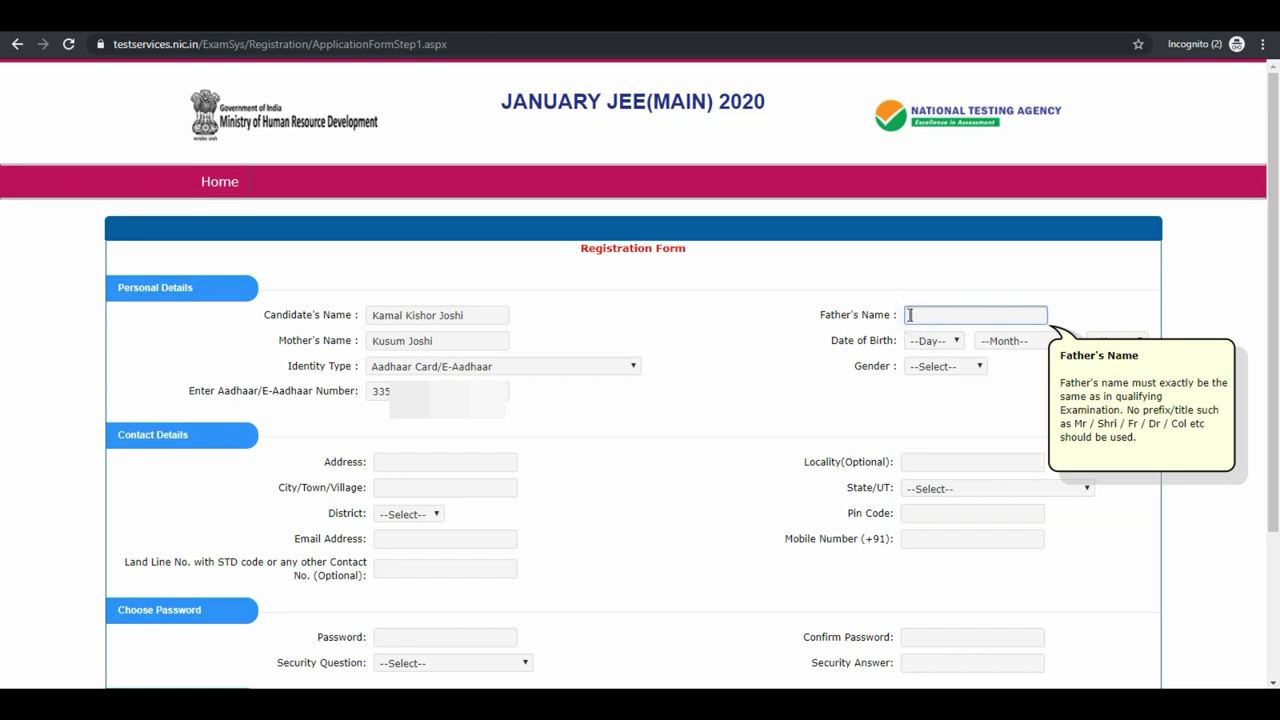
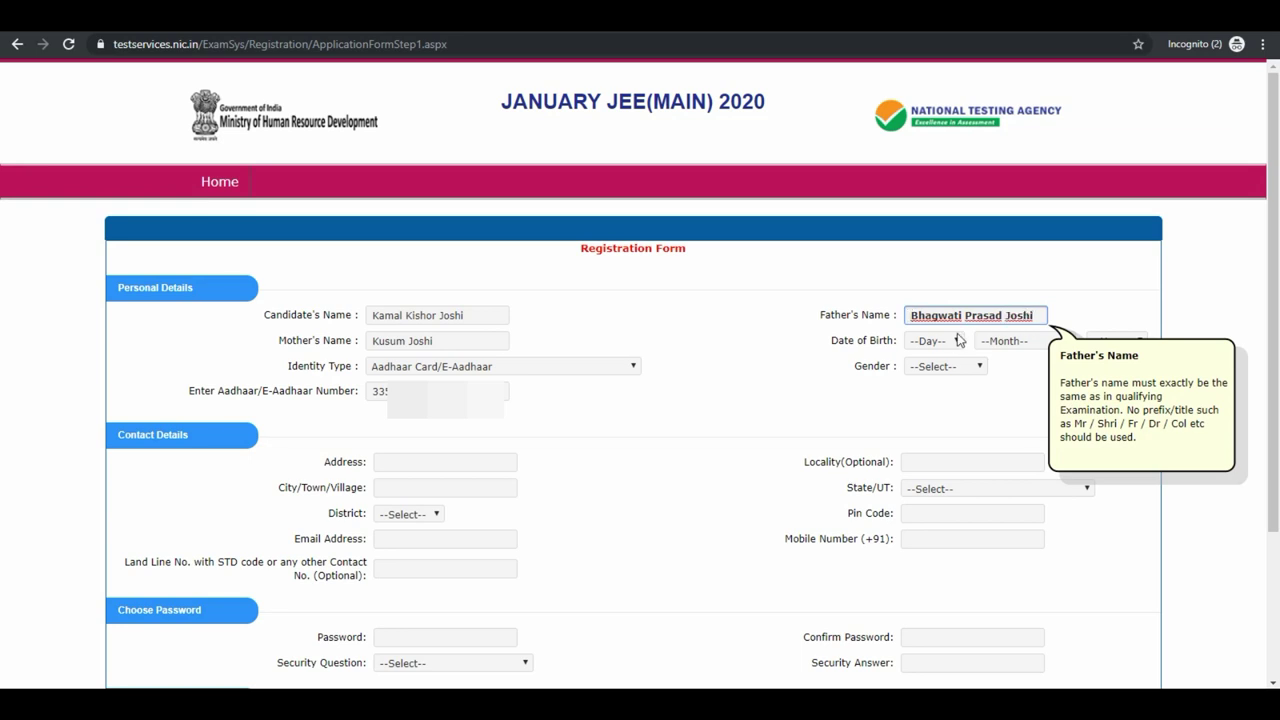
left_click(934, 341)
left_click(943, 389)
left_click(1025, 341)
left_click(1015, 497)
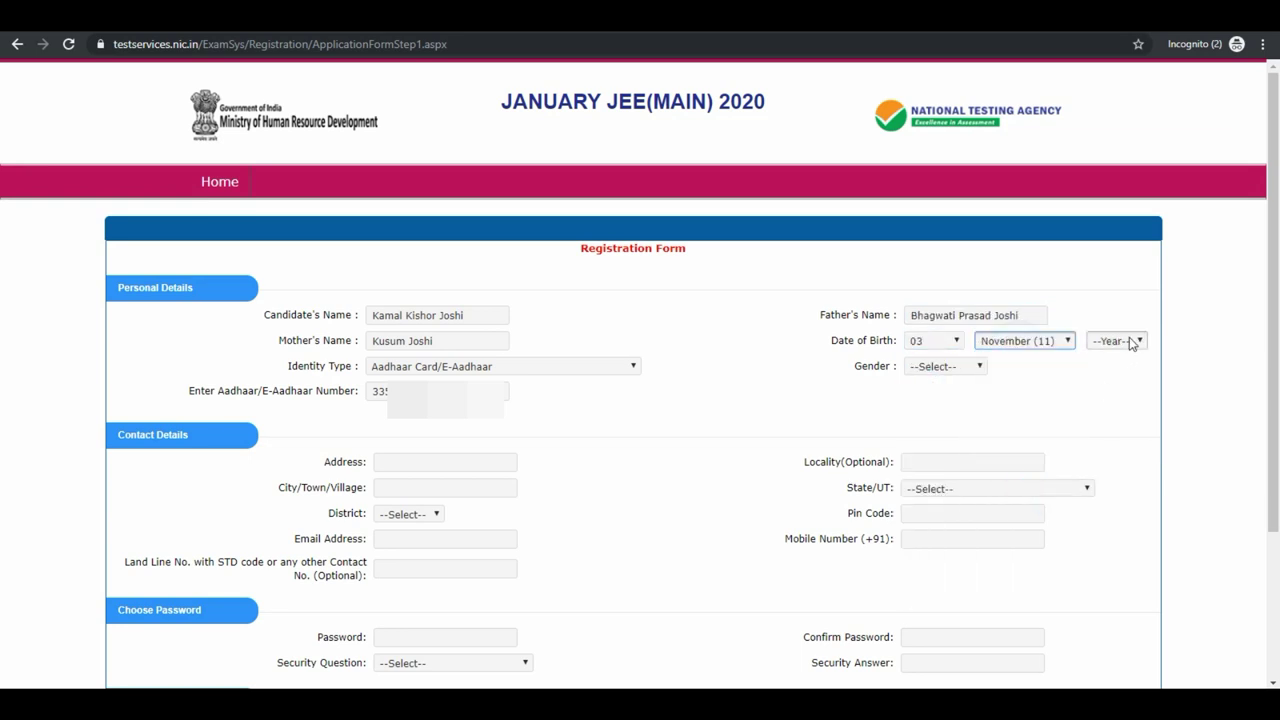
left_click(1131, 340)
left_click(1110, 541)
left_click(958, 367)
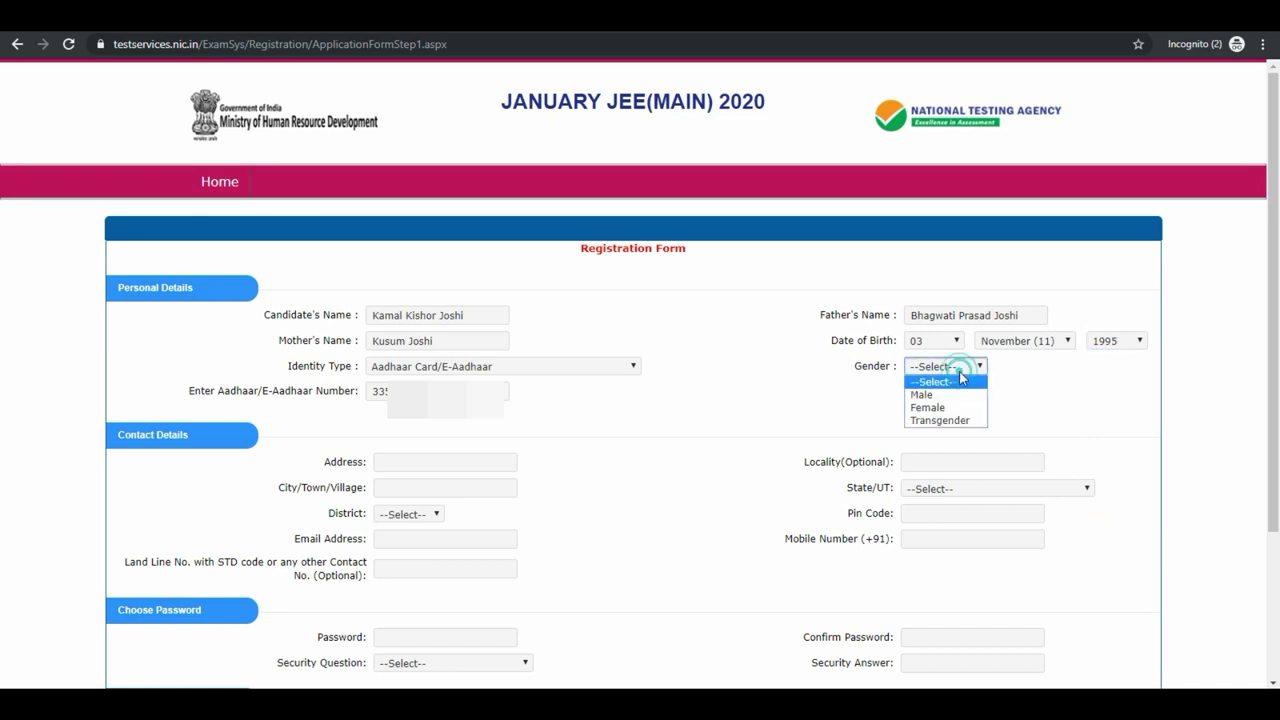
left_click(943, 394)
Enter the candidate's street address, city and optional locality.
left_click(486, 463)
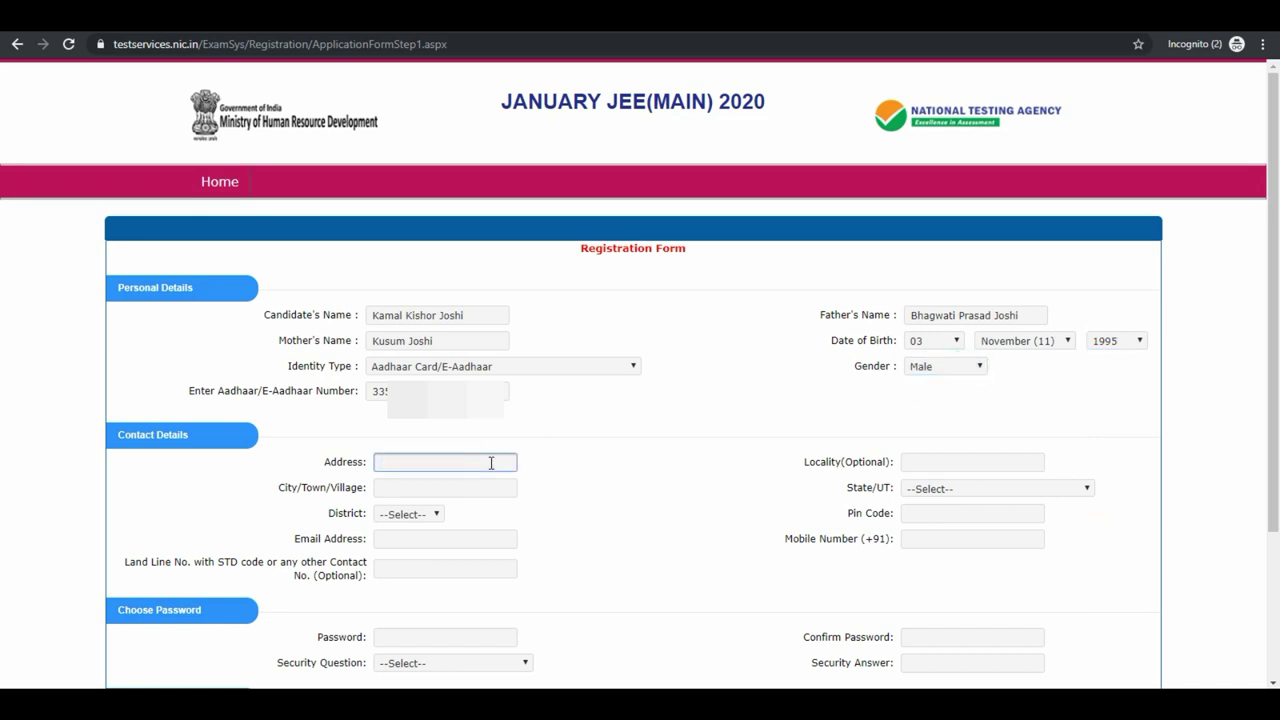
left_click(453, 486)
type("Pithoragarh")
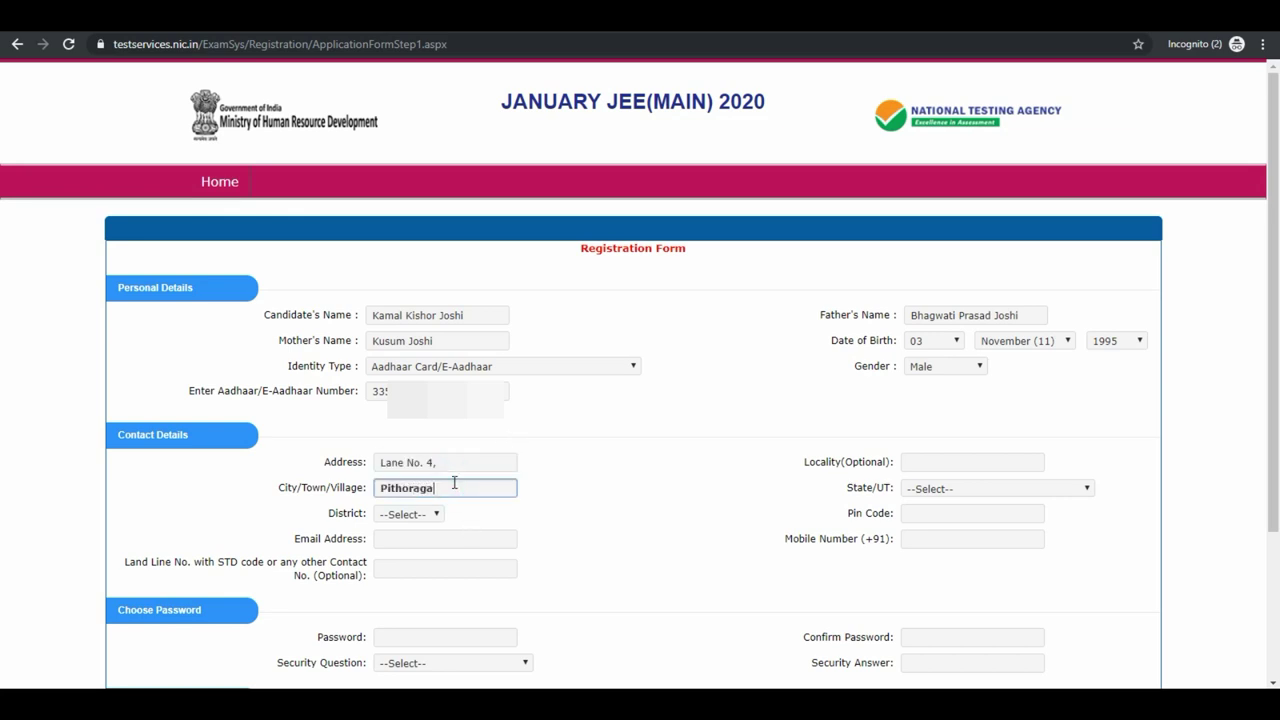
left_click(418, 515)
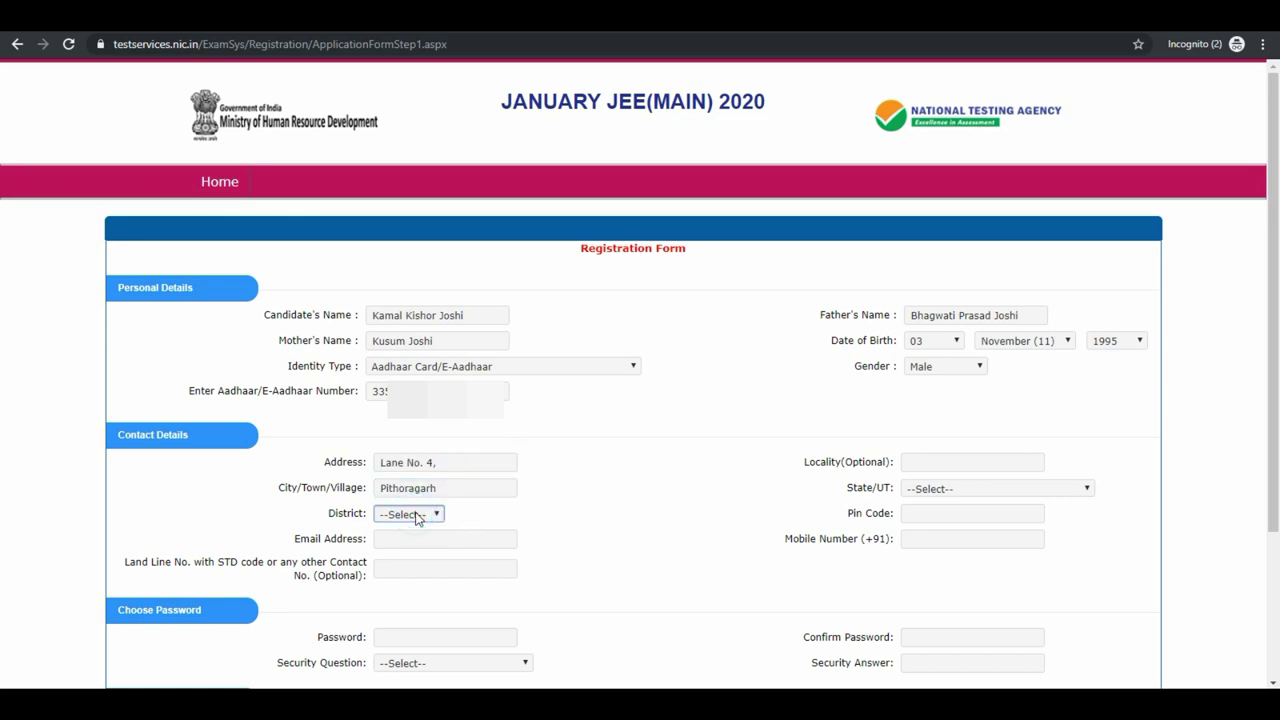
left_click(928, 463)
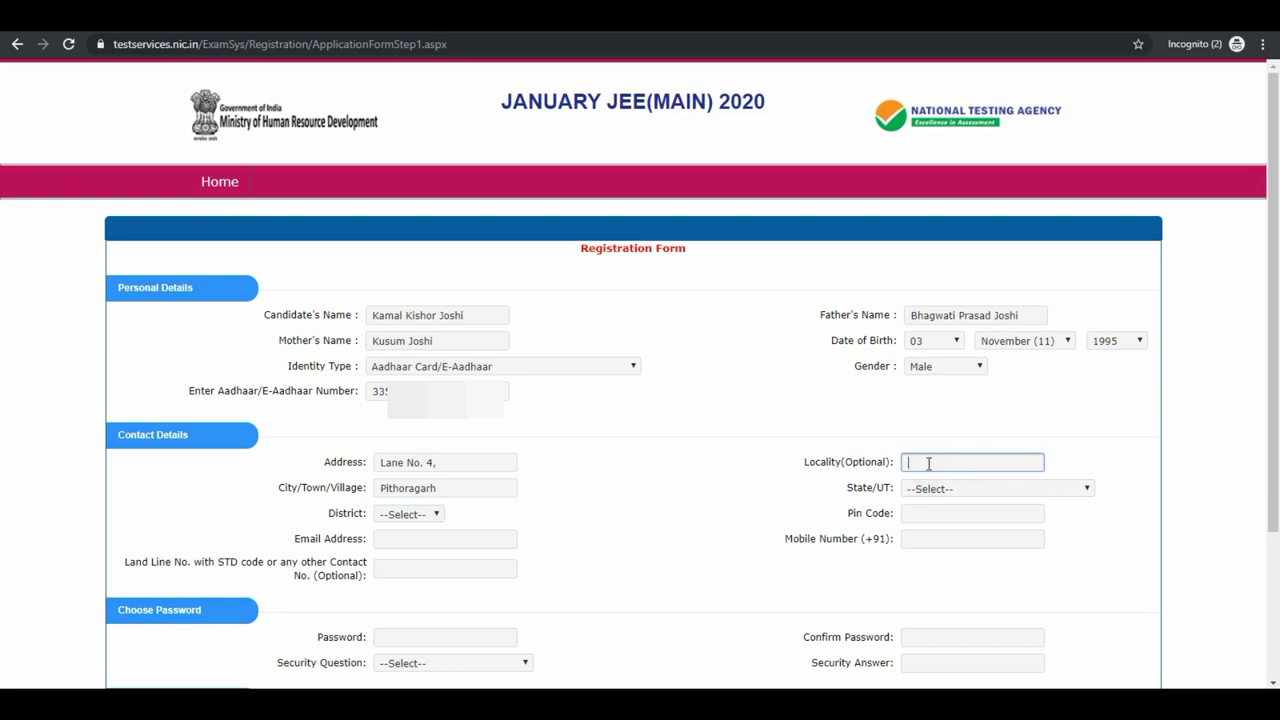
type("Naya Bazaar")
Choose UTTARAKHAND as the State/UT and PITHORAGARH as the district.
left_click(940, 489)
key("u")
key("Down")
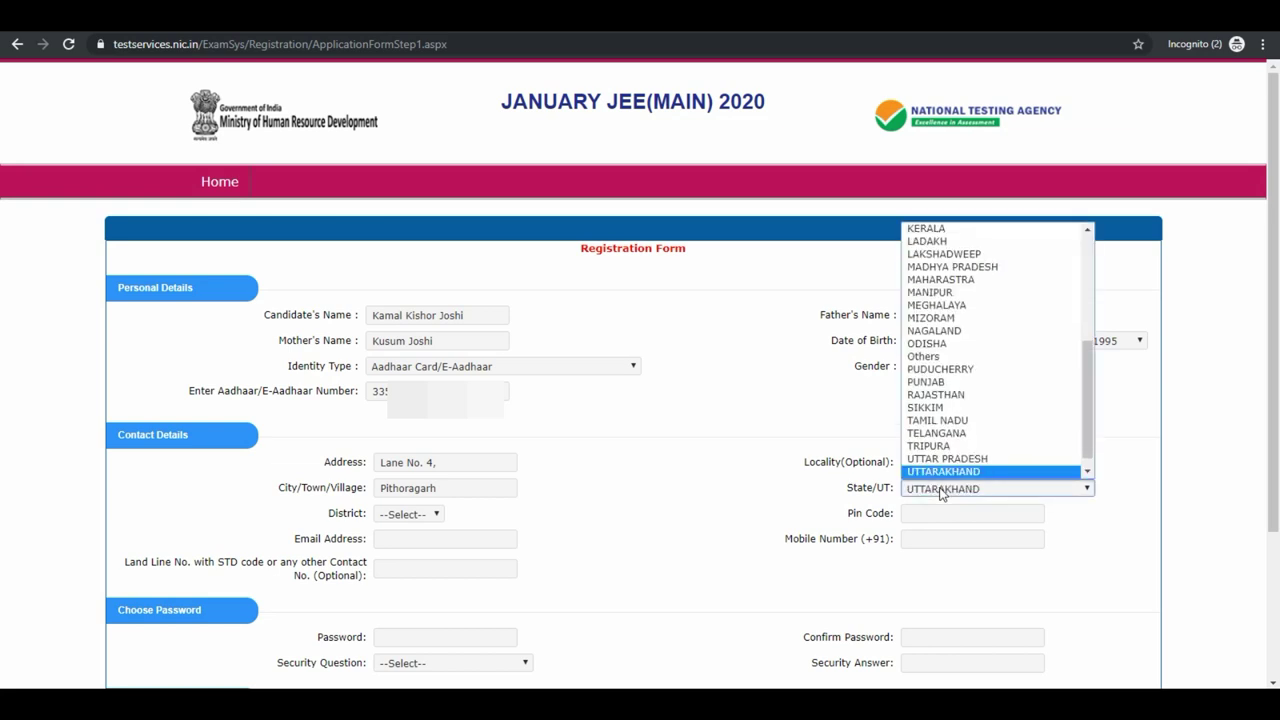
left_click(940, 490)
left_click(448, 515)
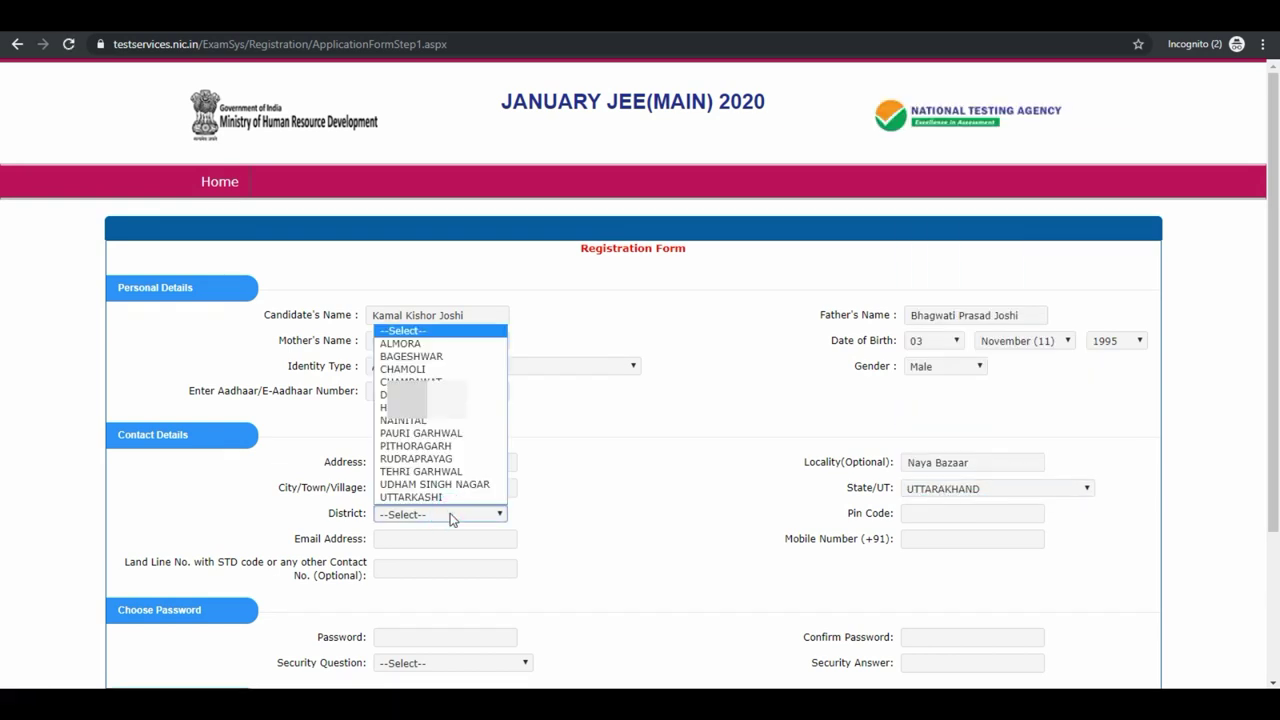
left_click(450, 446)
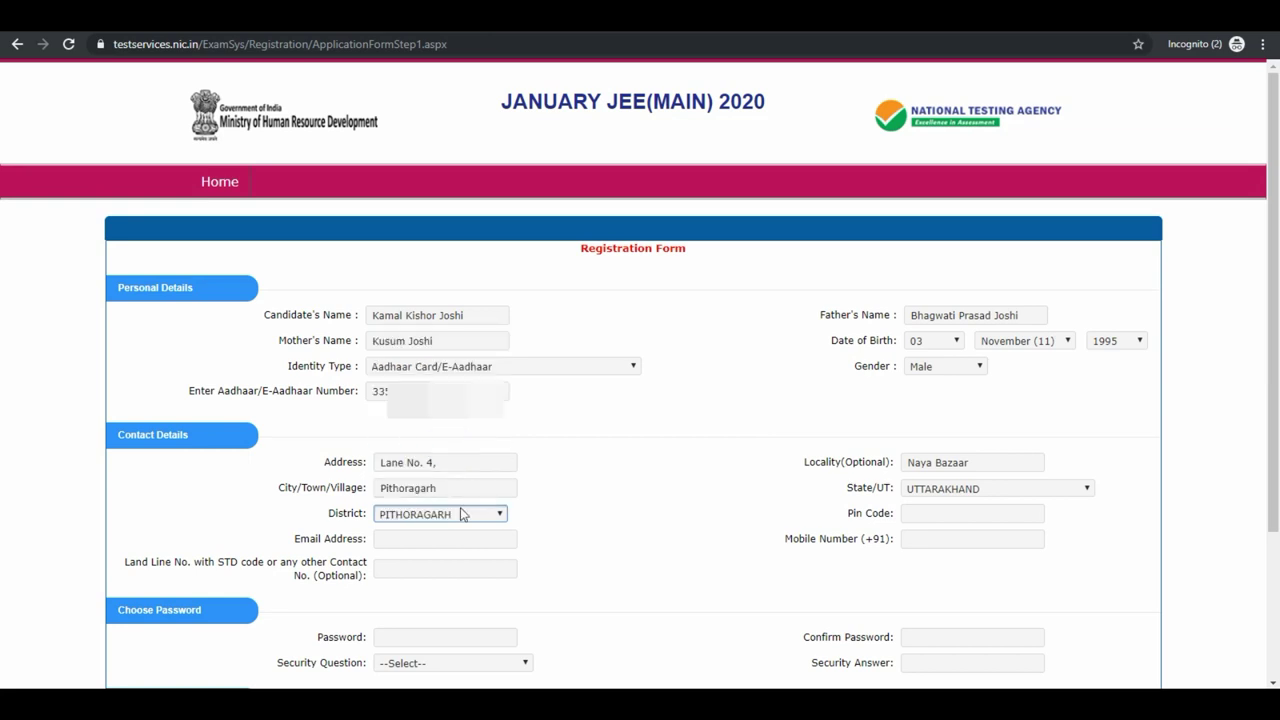
Fill in the e-mail address, pin code and mobile number.
left_click(462, 537)
type("hs.")
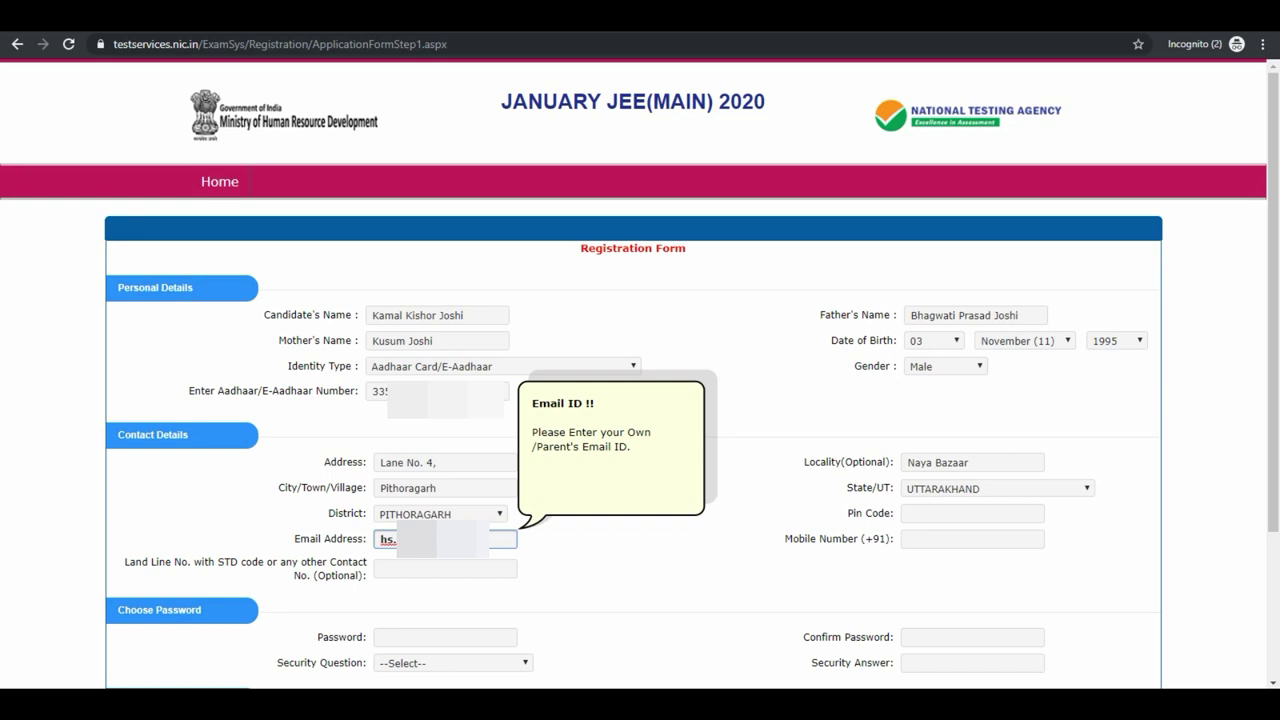
type("n")
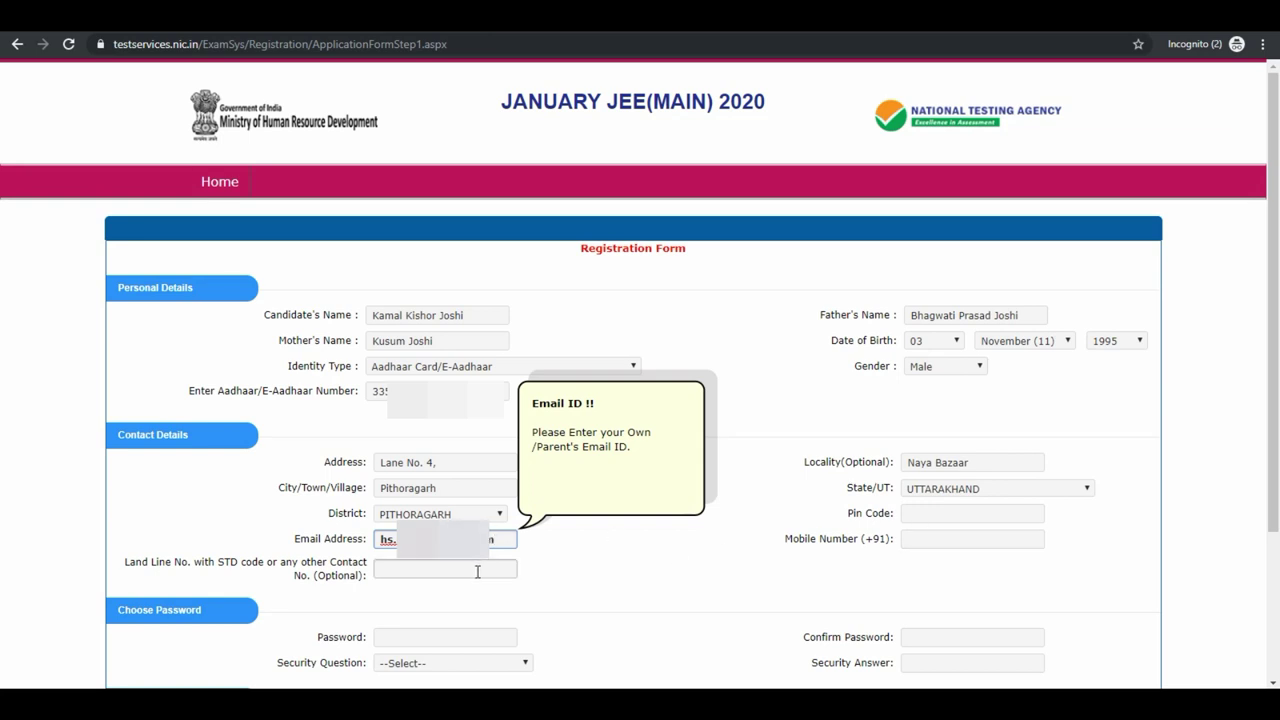
left_click(936, 513)
type("2")
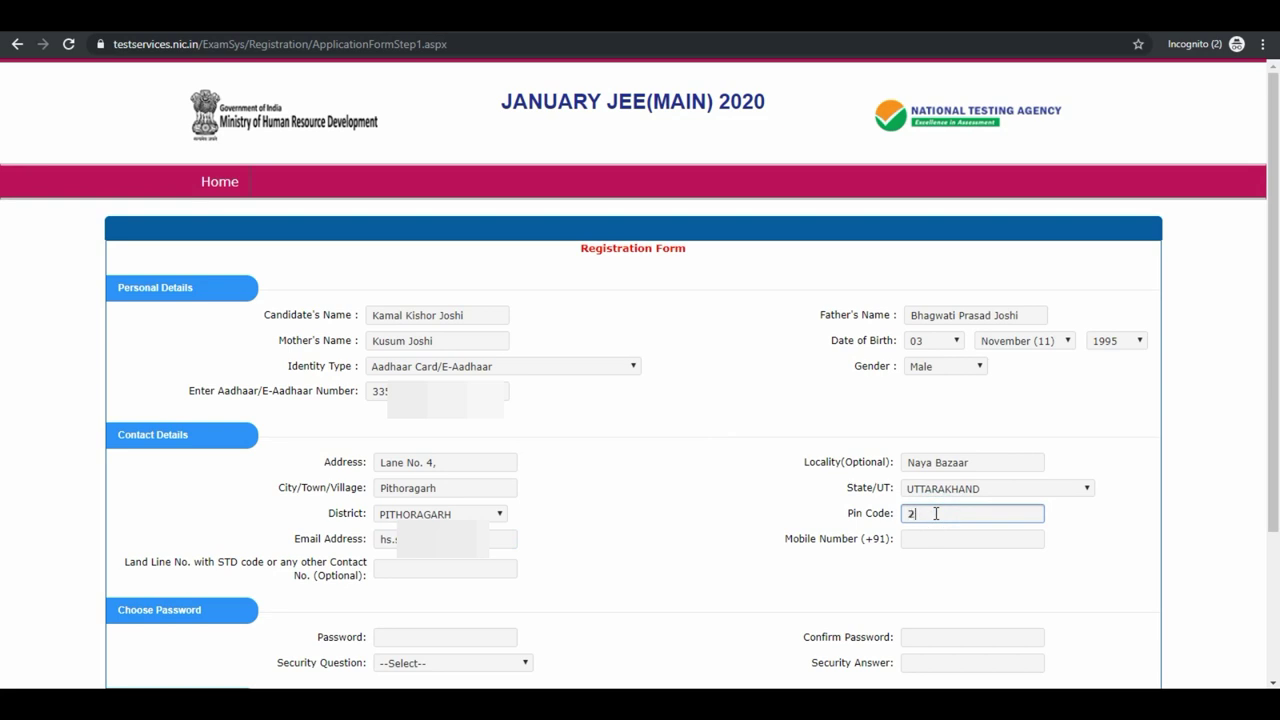
type("62501")
left_click(931, 535)
type("8")
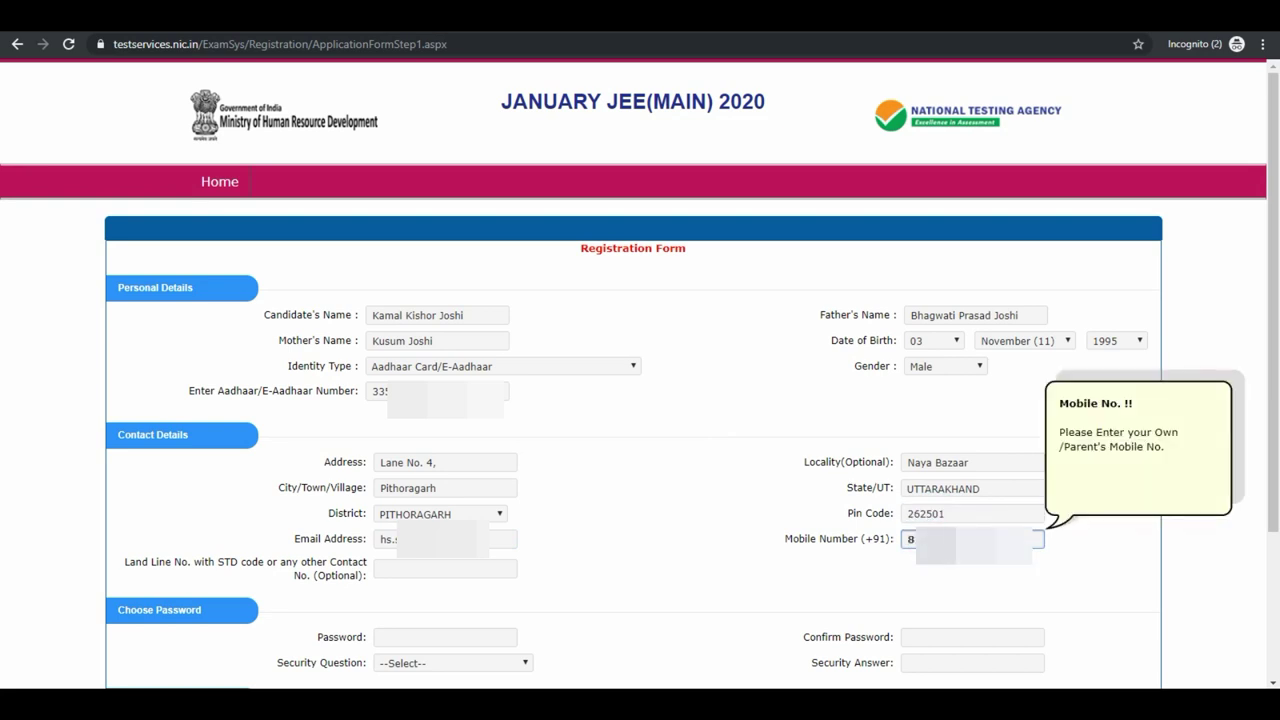
Enter the account password and re-enter it to confirm.
left_click(462, 636)
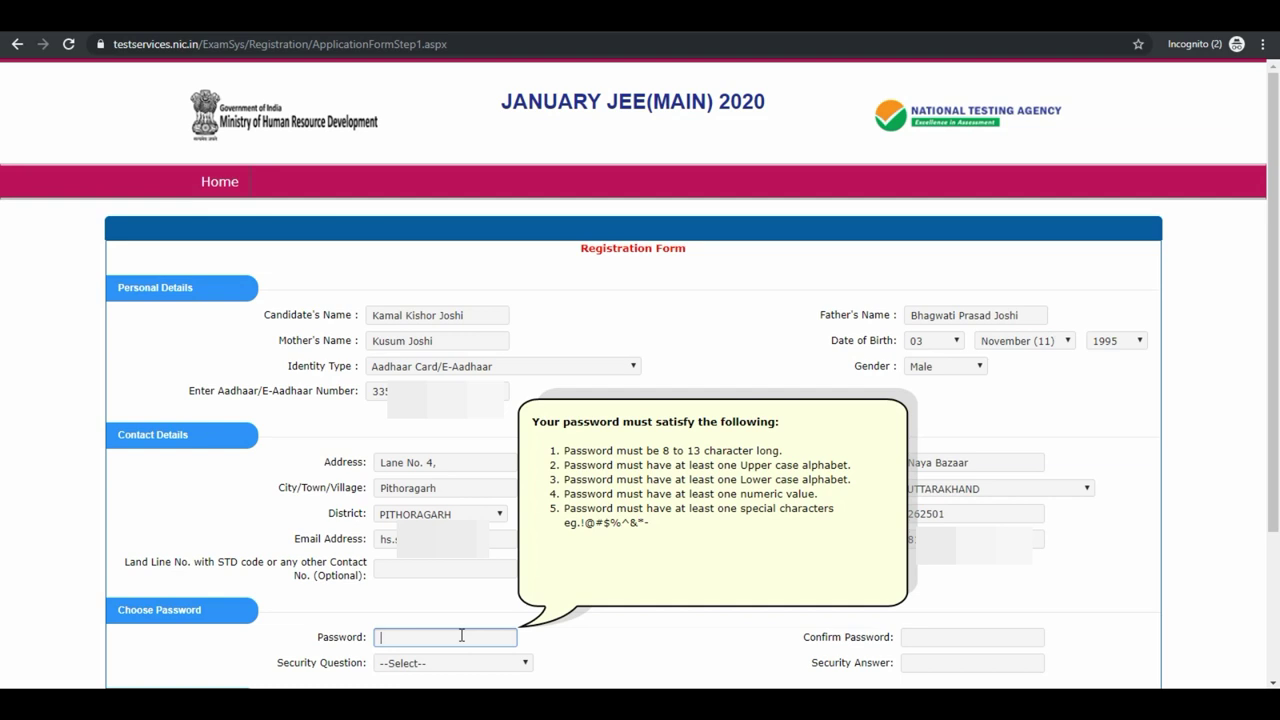
type("*********")
left_click(1012, 641)
type("***")
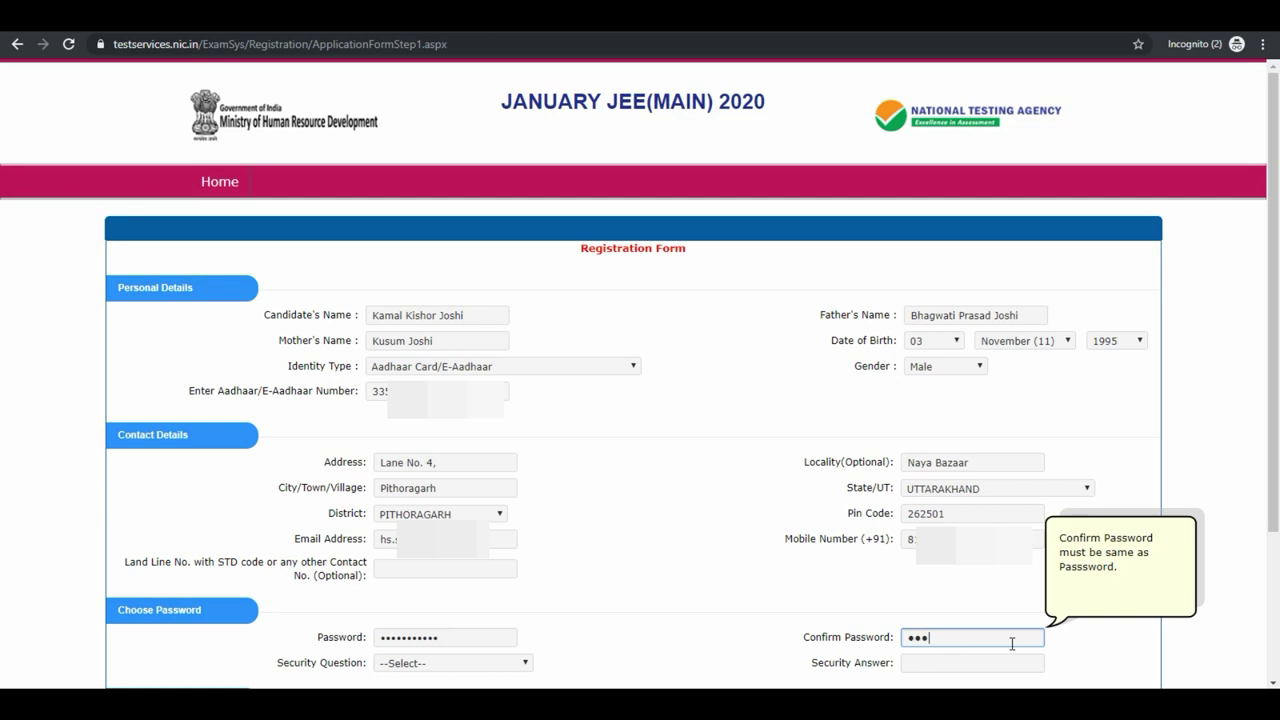
type("***")
Choose 'Which is your favourite book ?' as security question, type its answer and the security pin.
left_click(494, 662)
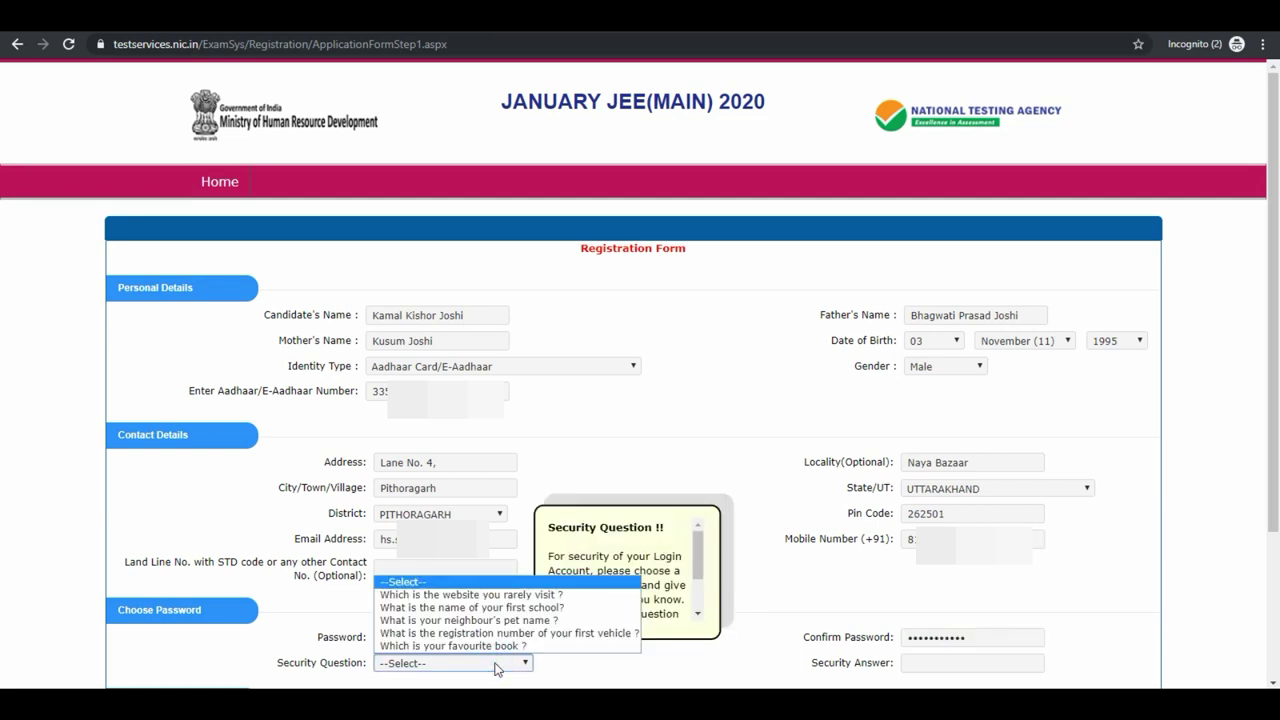
left_click(470, 645)
left_click(929, 664)
type("***")
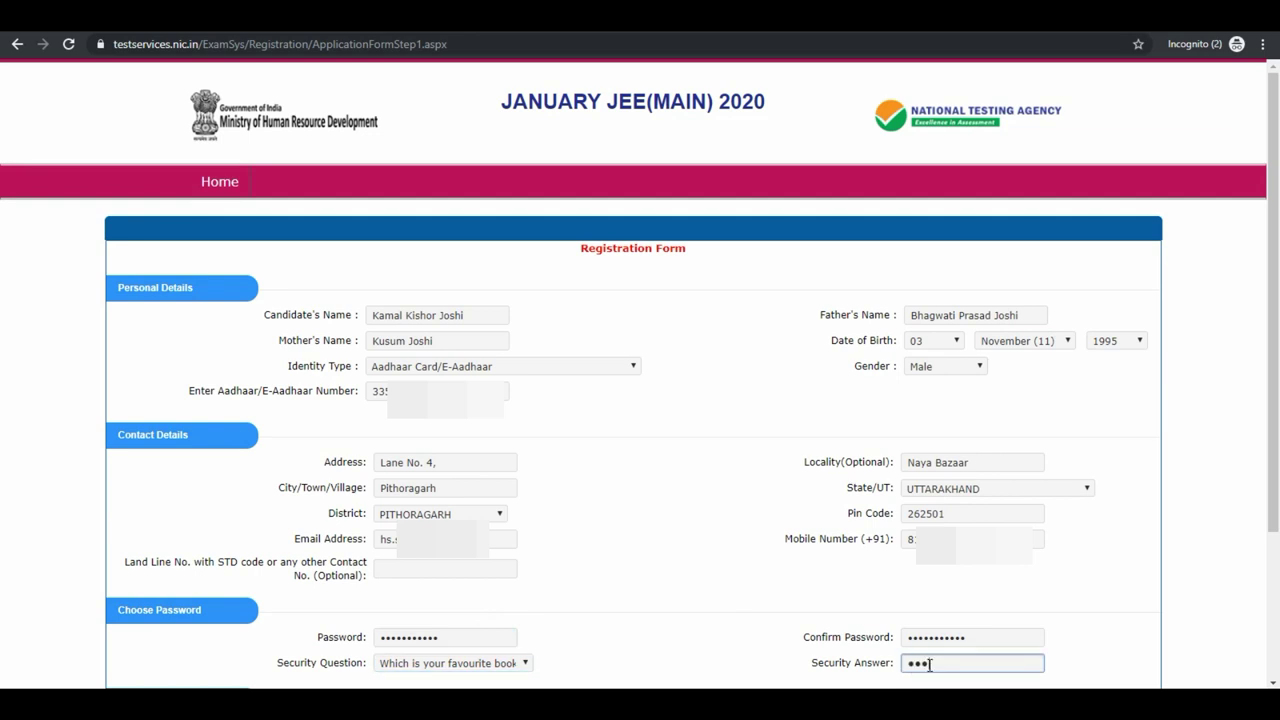
key("Tab")
type("PF")
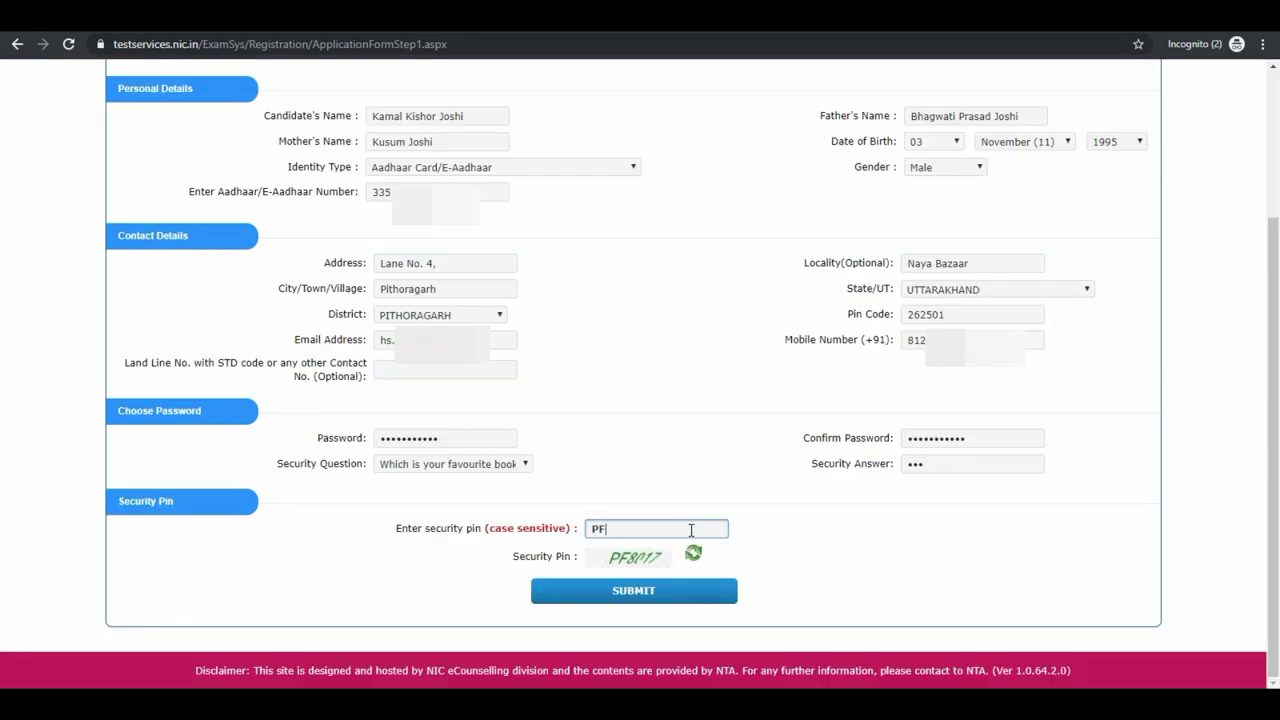
type("8017")
Submit the registration form and review the filled particulars on the Review Page.
left_click(655, 591)
left_click_drag(506, 366, 760, 420)
scroll(256, 370, "down", 1)
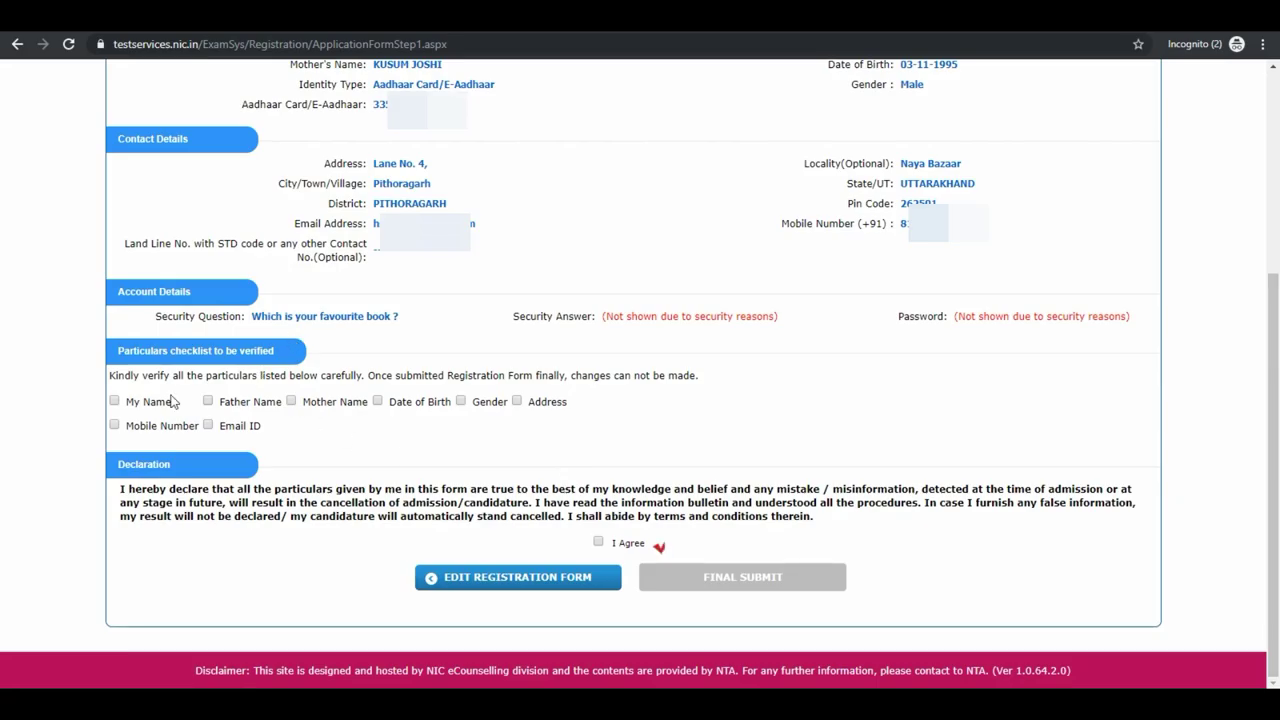
left_click_drag(110, 376, 717, 389)
Tick all eight checklist items and I Agree, then request FINAL SUBMIT.
left_click(114, 401)
left_click(208, 400)
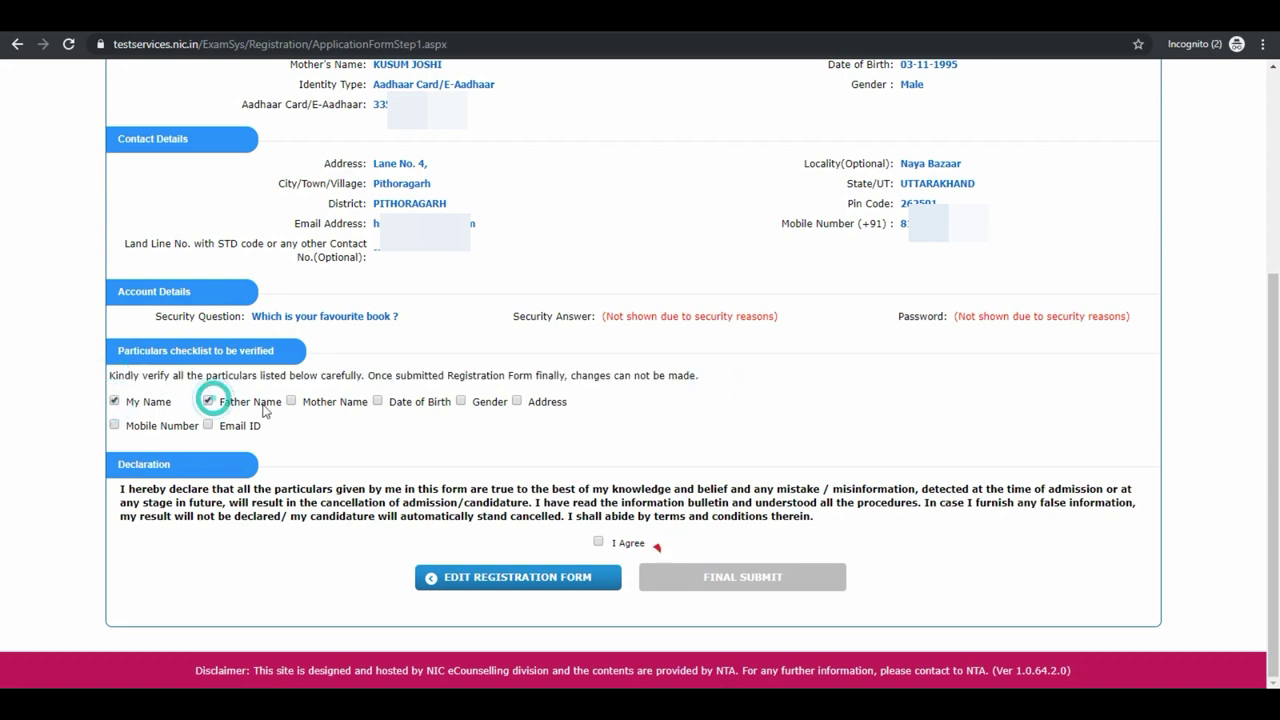
left_click(290, 401)
left_click(377, 400)
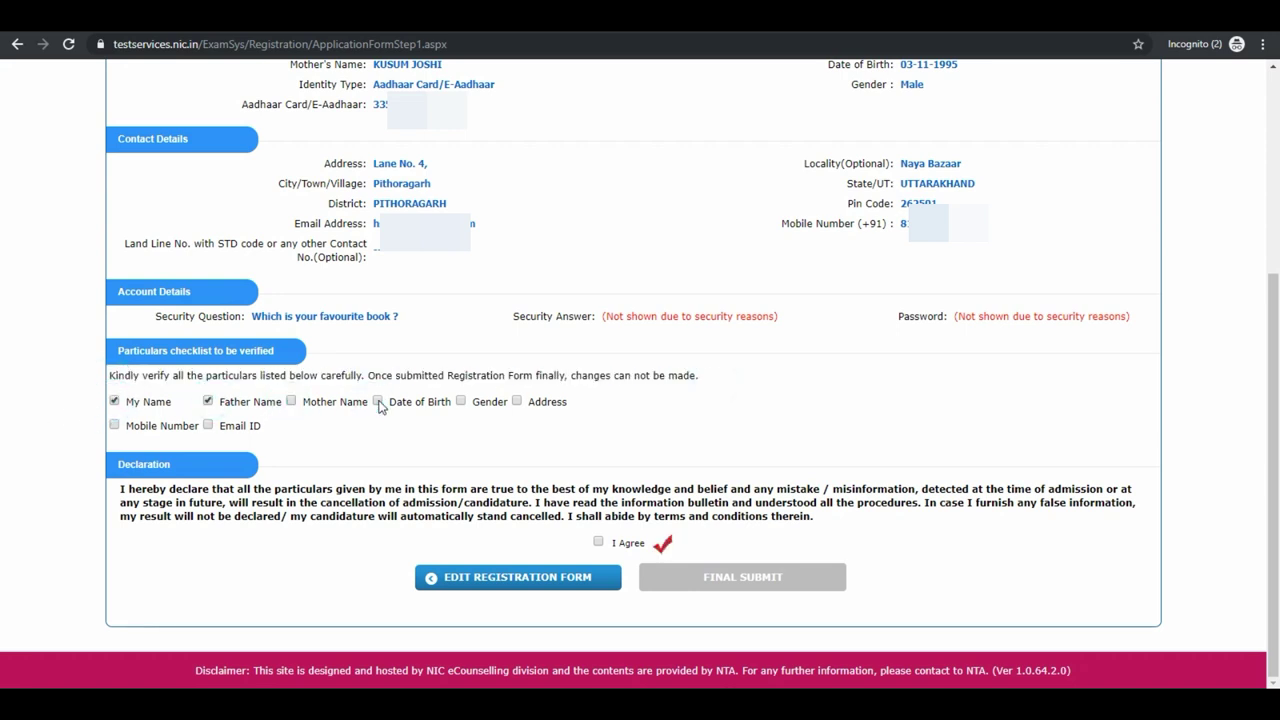
left_click(461, 401)
left_click(516, 401)
left_click(120, 426)
left_click(208, 426)
left_click(599, 542)
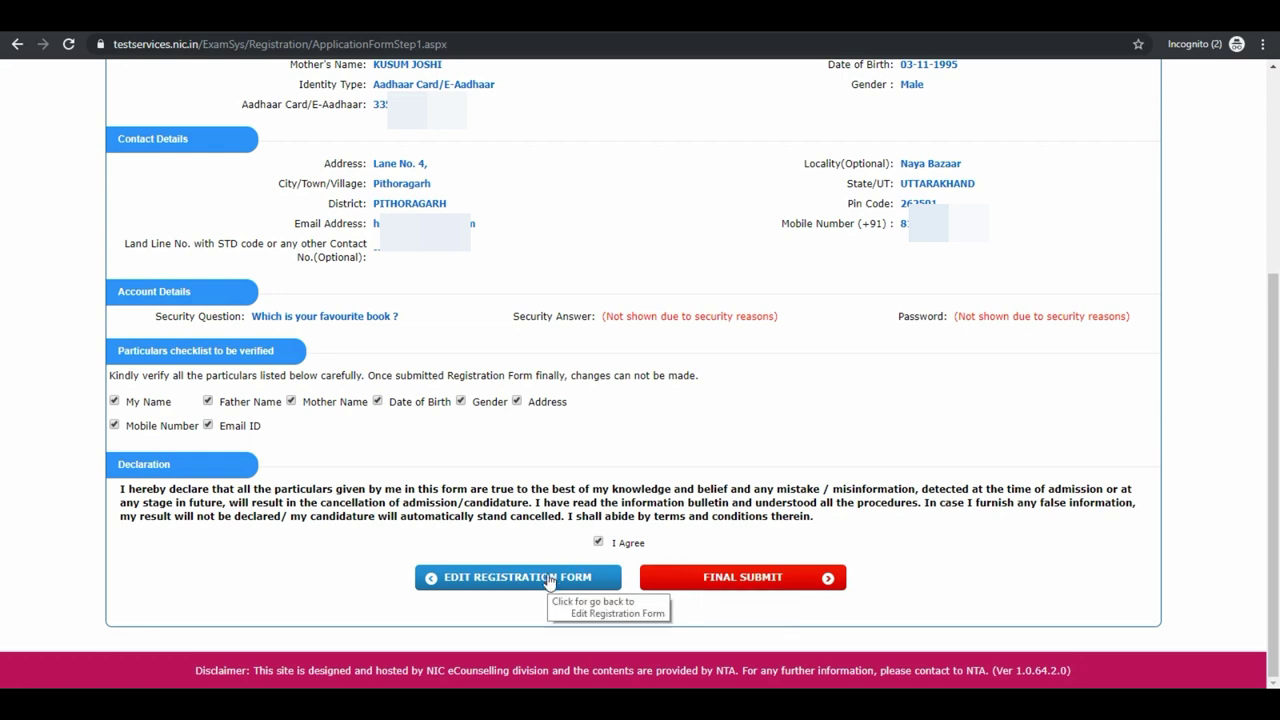
left_click(701, 572)
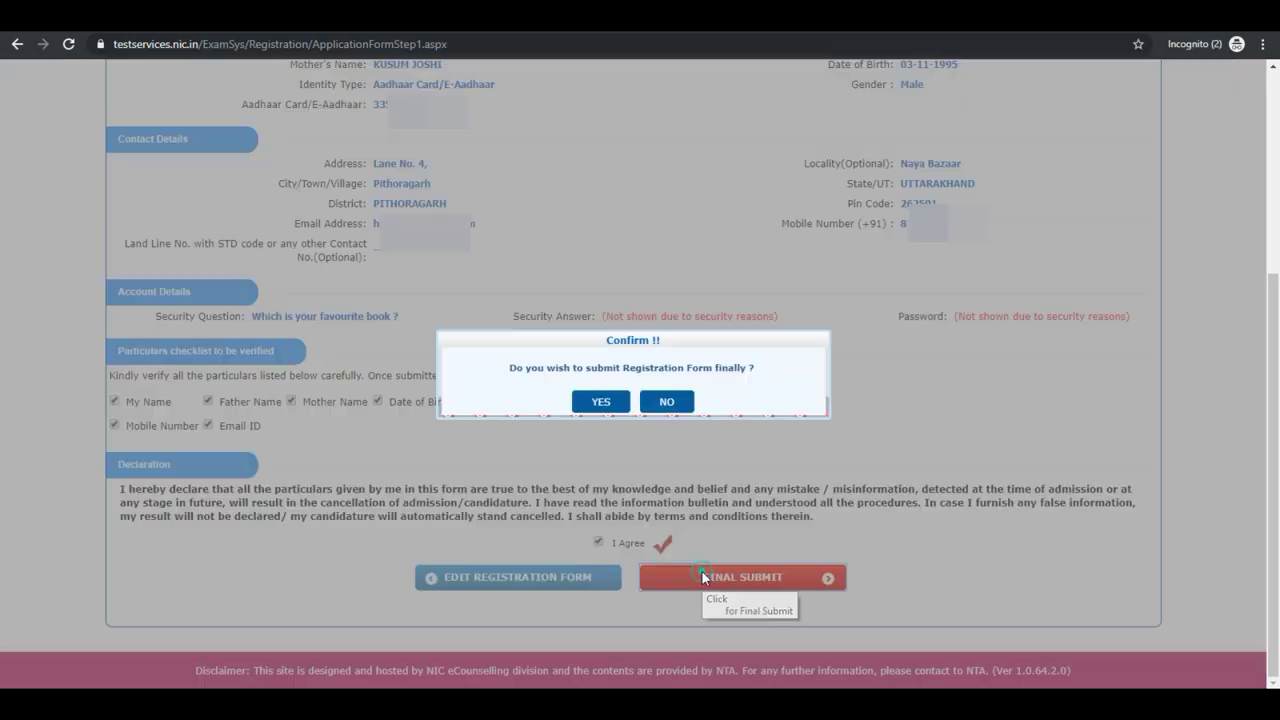
Answer YES in the Confirm !! dialog to finalise the registration.
left_click(601, 403)
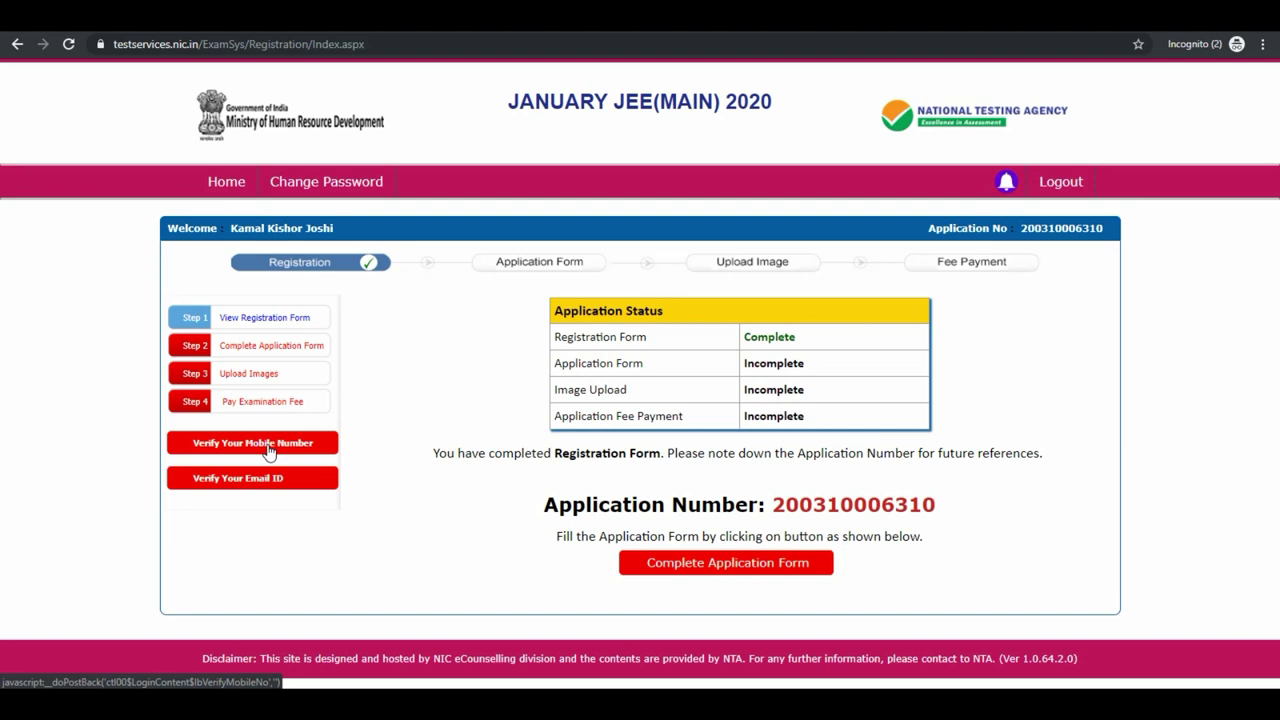
Open Complete Application Form and set nationality Indian and eligibility state UTTARAKHAND.
left_click(691, 561)
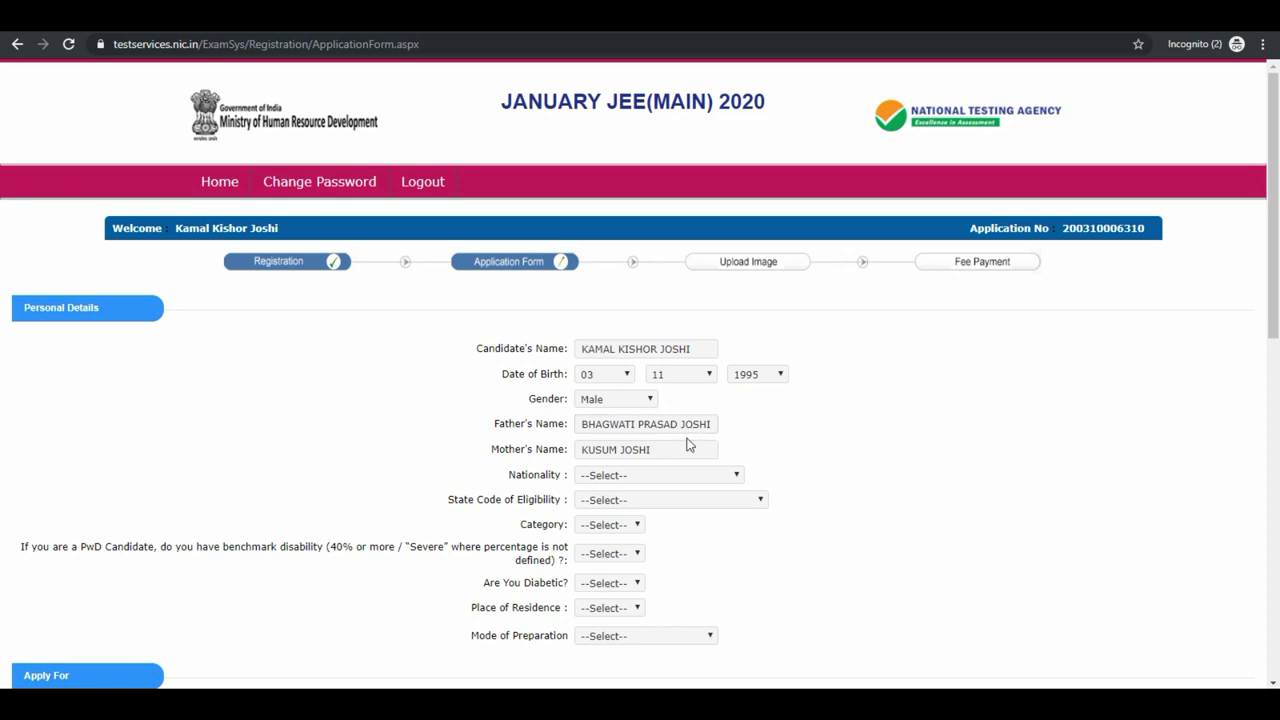
left_click(668, 476)
left_click(657, 502)
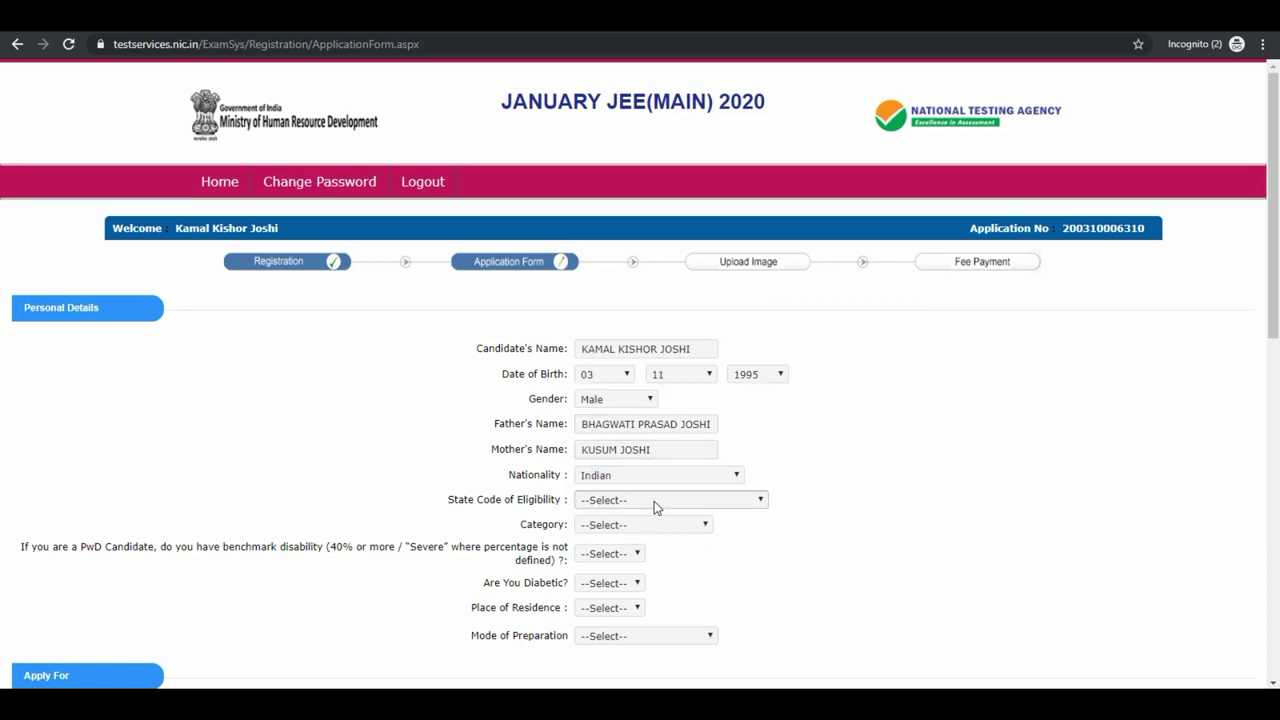
left_click(654, 501)
scroll(740, 470, "down", 5)
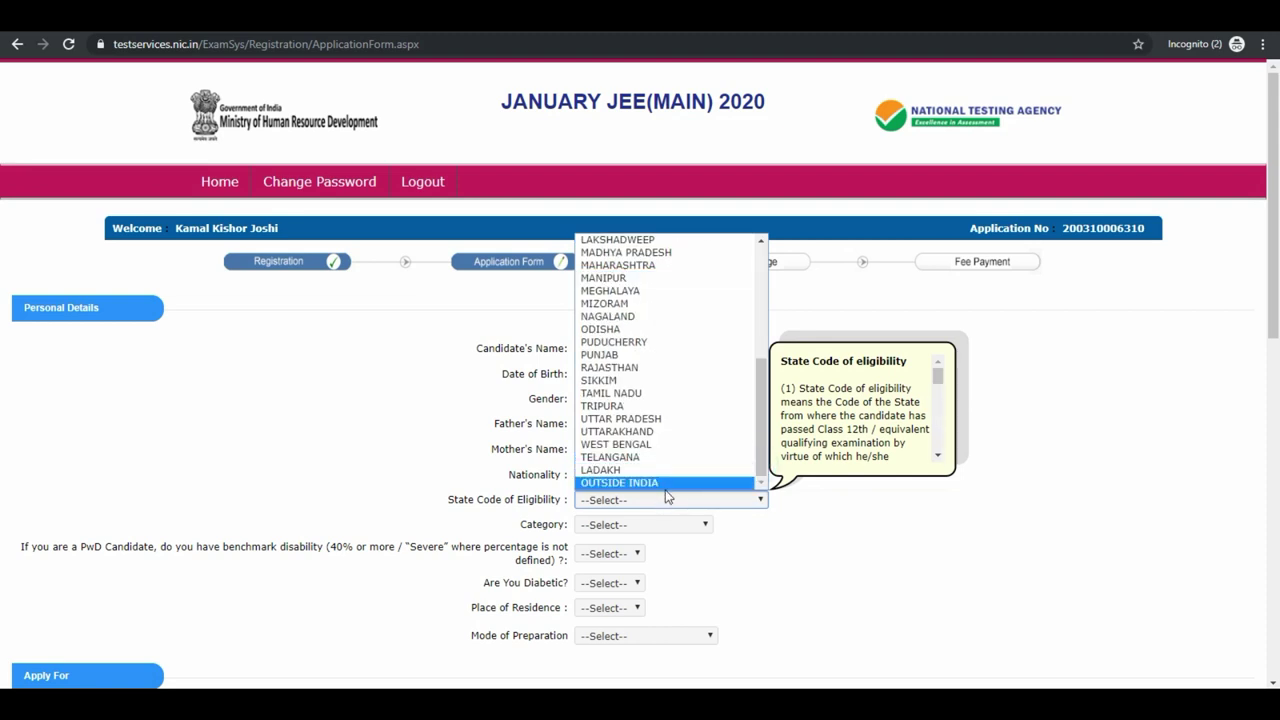
key("u")
key("u")
key("Return")
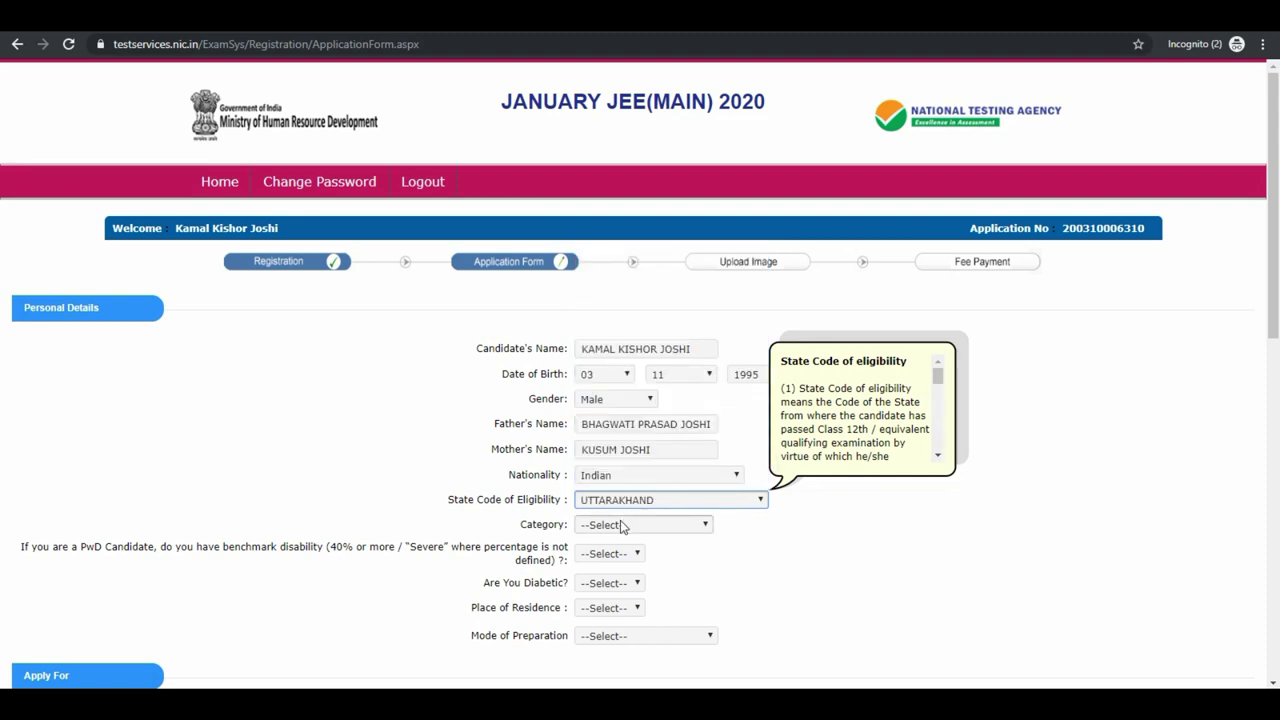
Set category General, PwD No, Diabetic No, residence Urban and preparation Self Study.
left_click(620, 526)
left_click(608, 552)
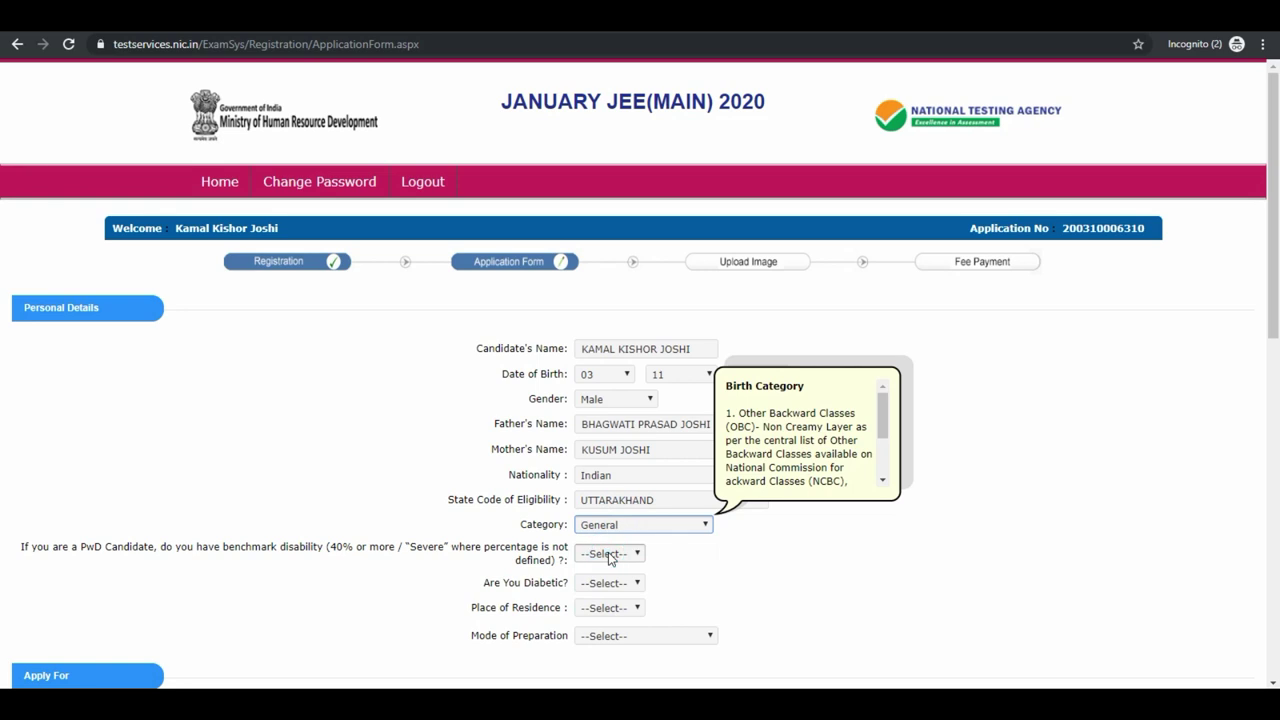
left_click(610, 555)
left_click(606, 593)
left_click(608, 583)
left_click(605, 621)
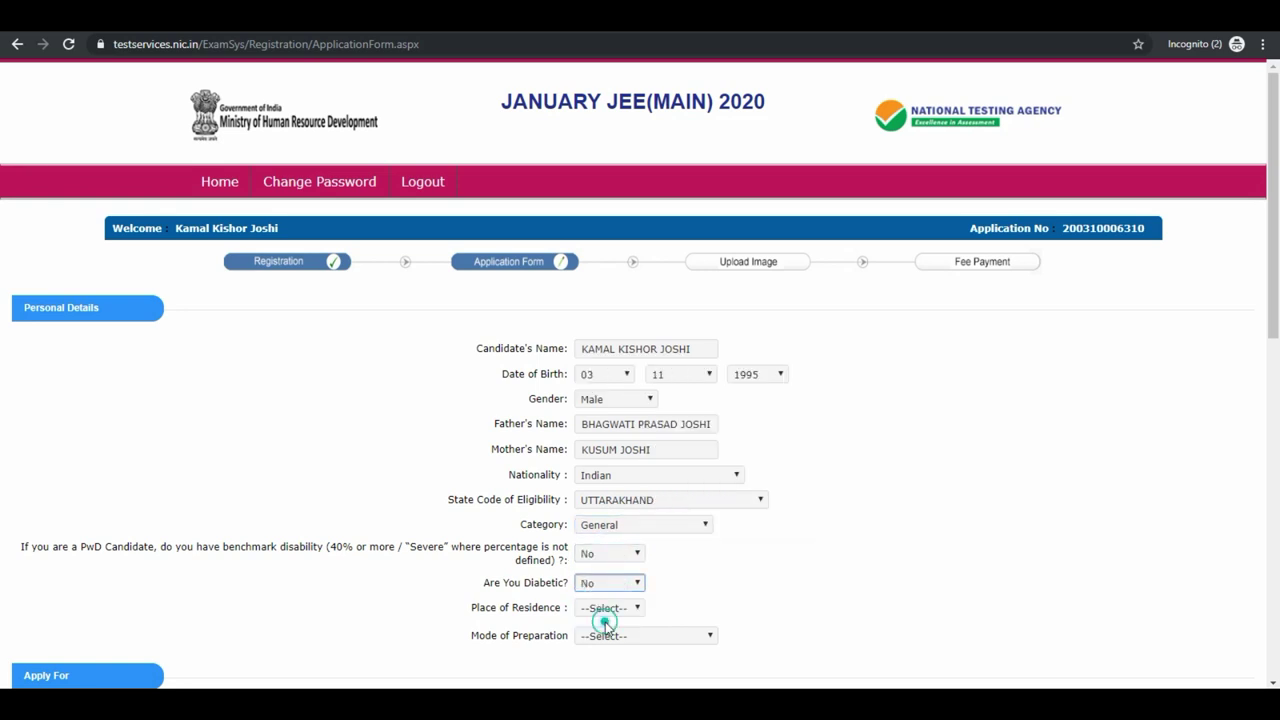
left_click(608, 608)
left_click(606, 630)
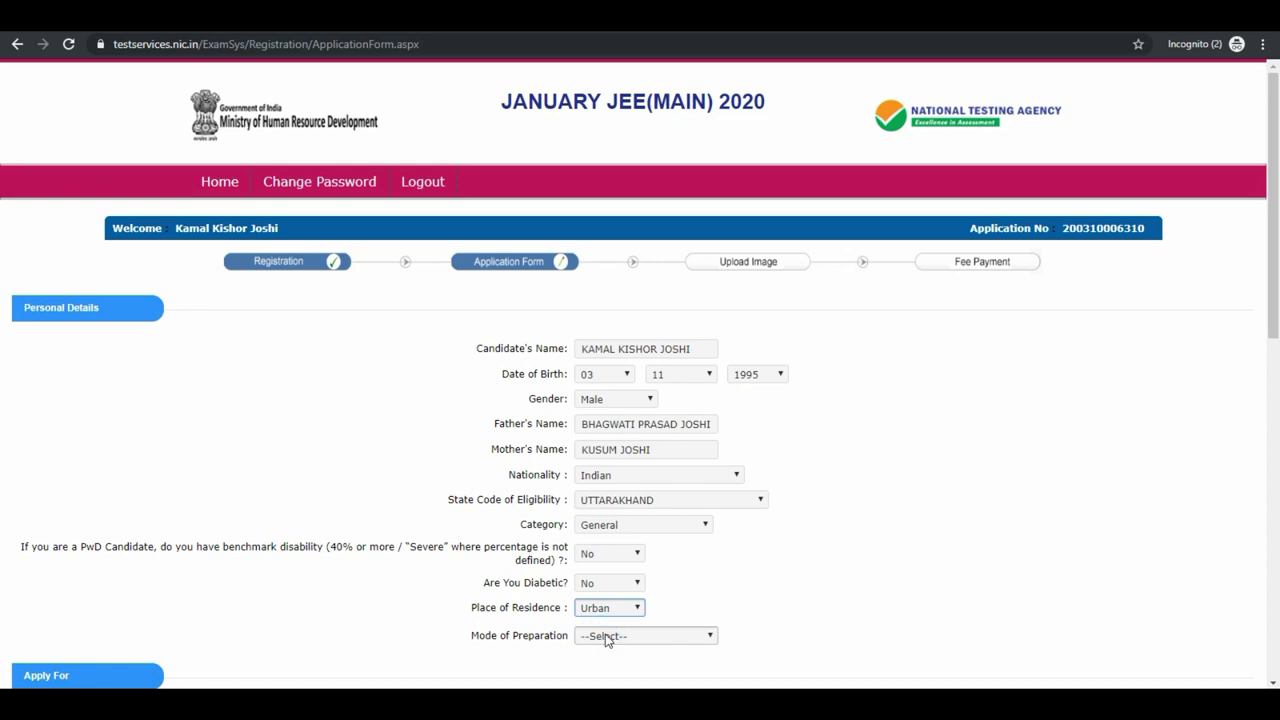
left_click(606, 636)
left_click(606, 567)
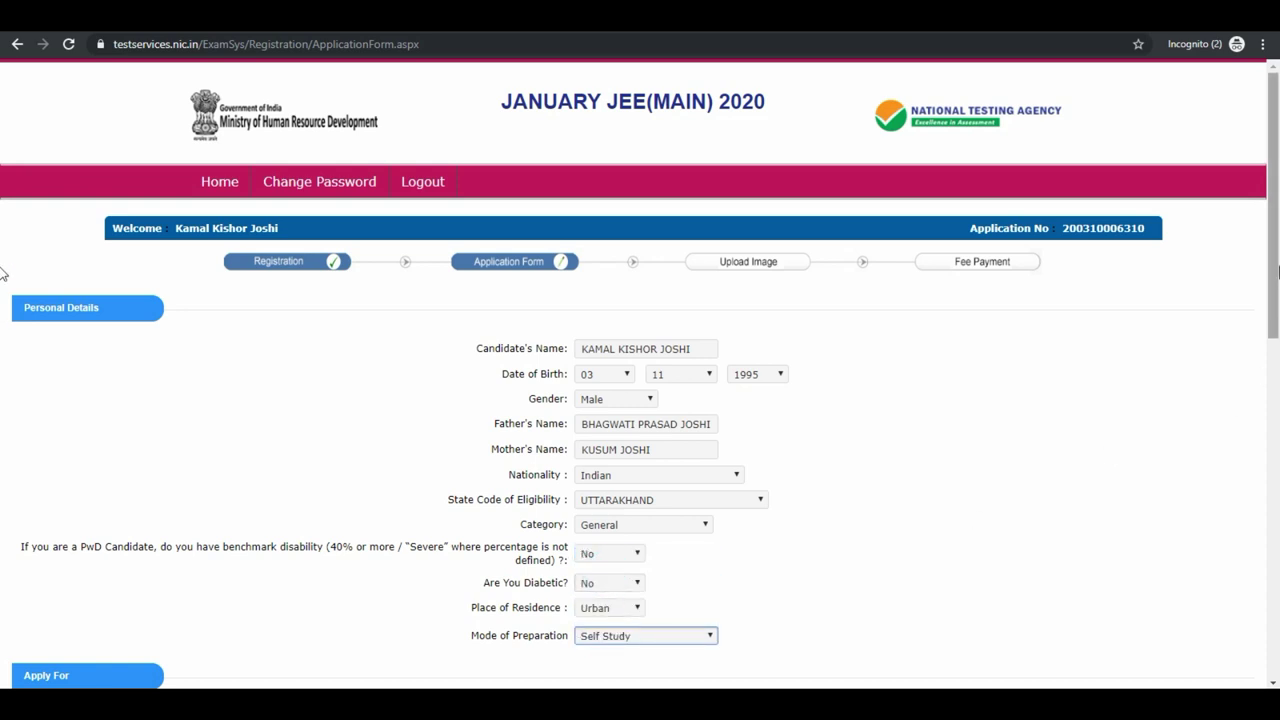
Apply for B.E./B.Tech. Only and set the first exam city to Goa, Panaji/Madgaon.
scroll(1246, 471, "down", 6)
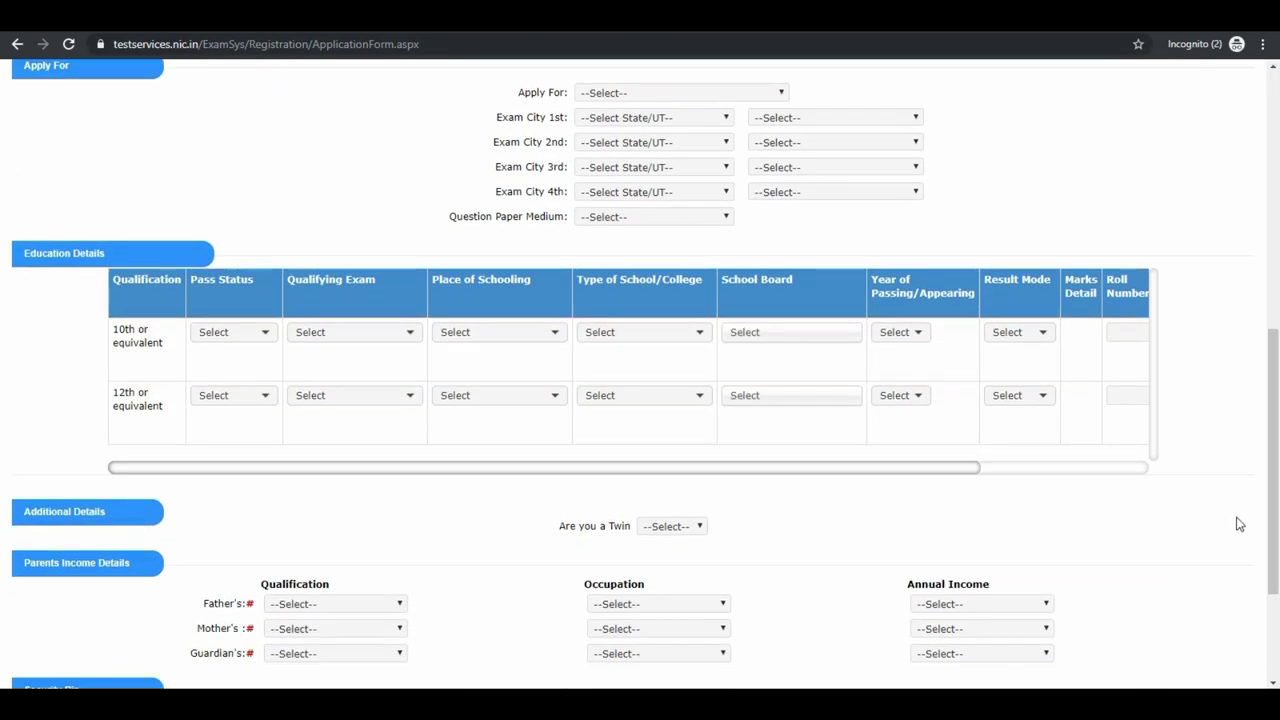
left_click(665, 92)
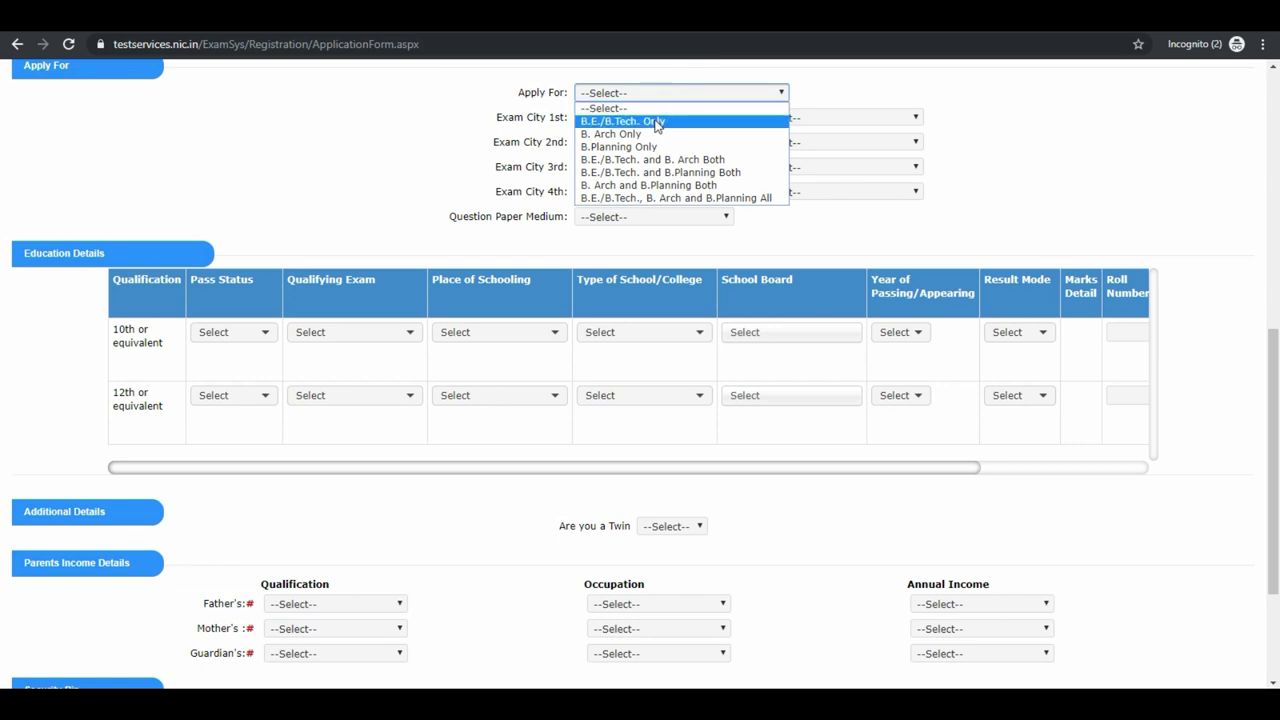
left_click(655, 121)
left_click(653, 119)
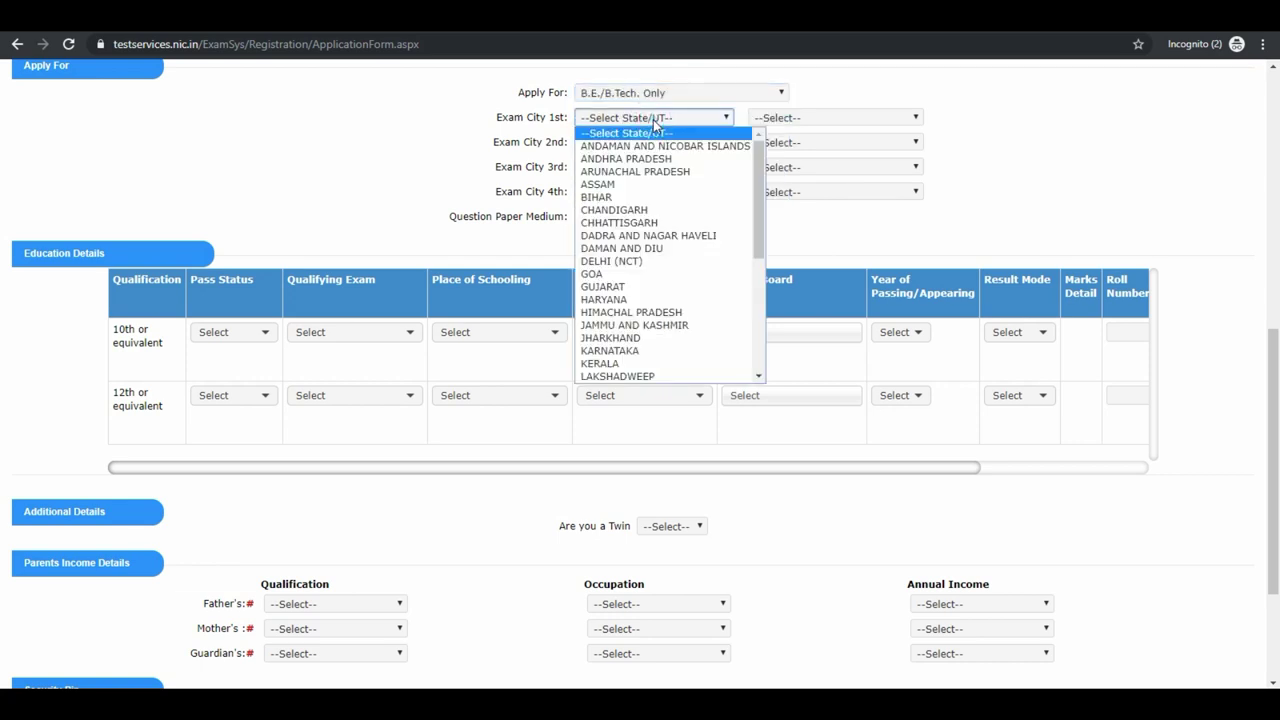
type("delhidelhi")
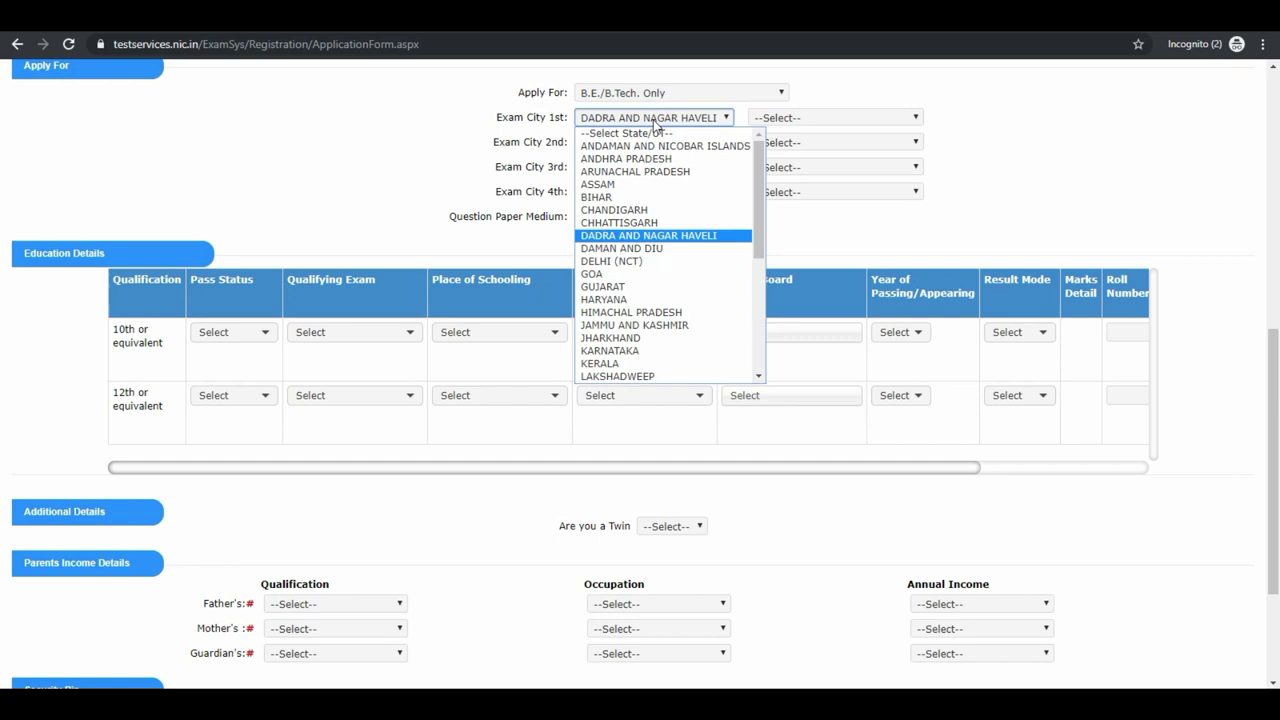
type("goa")
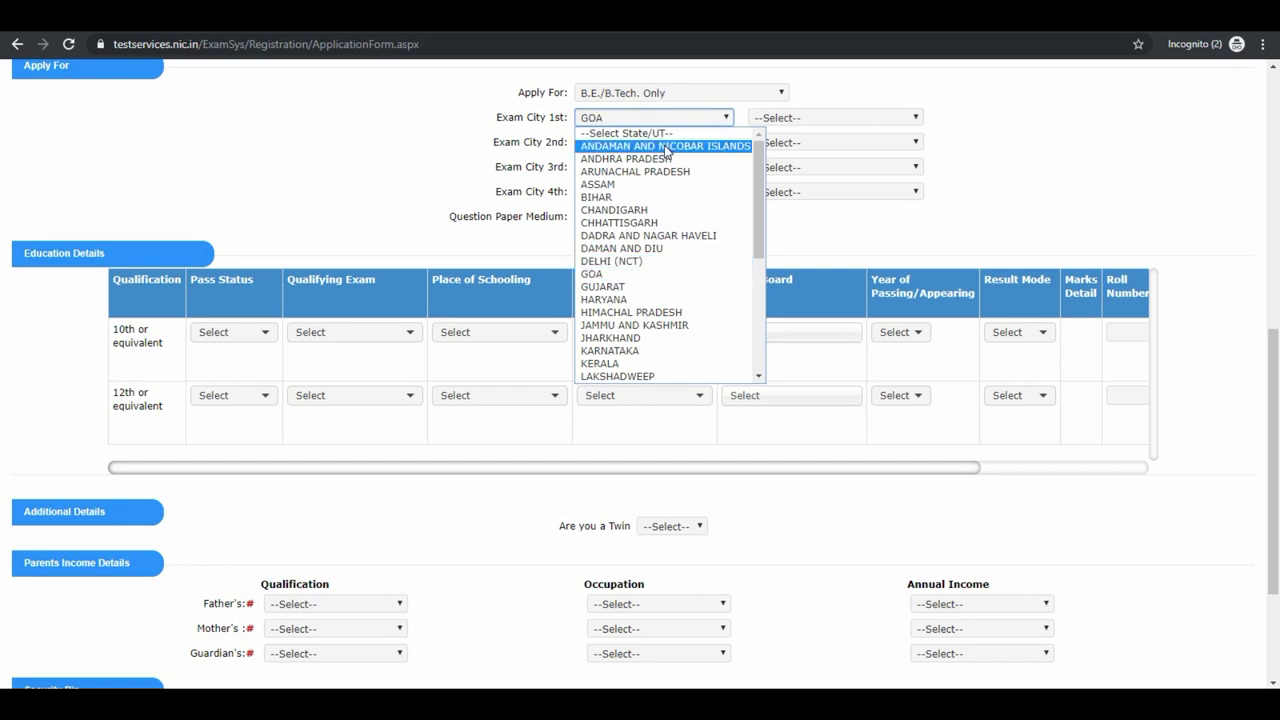
left_click(763, 124)
left_click(768, 119)
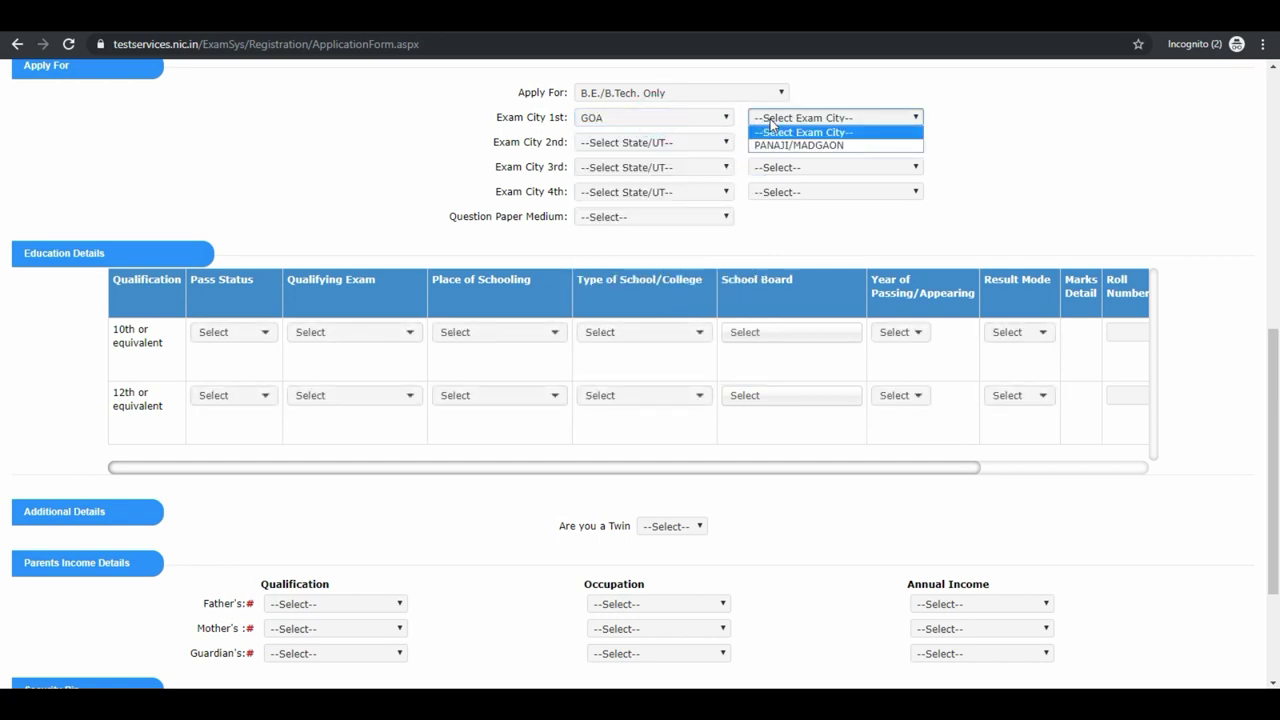
key("Down")
key("Return")
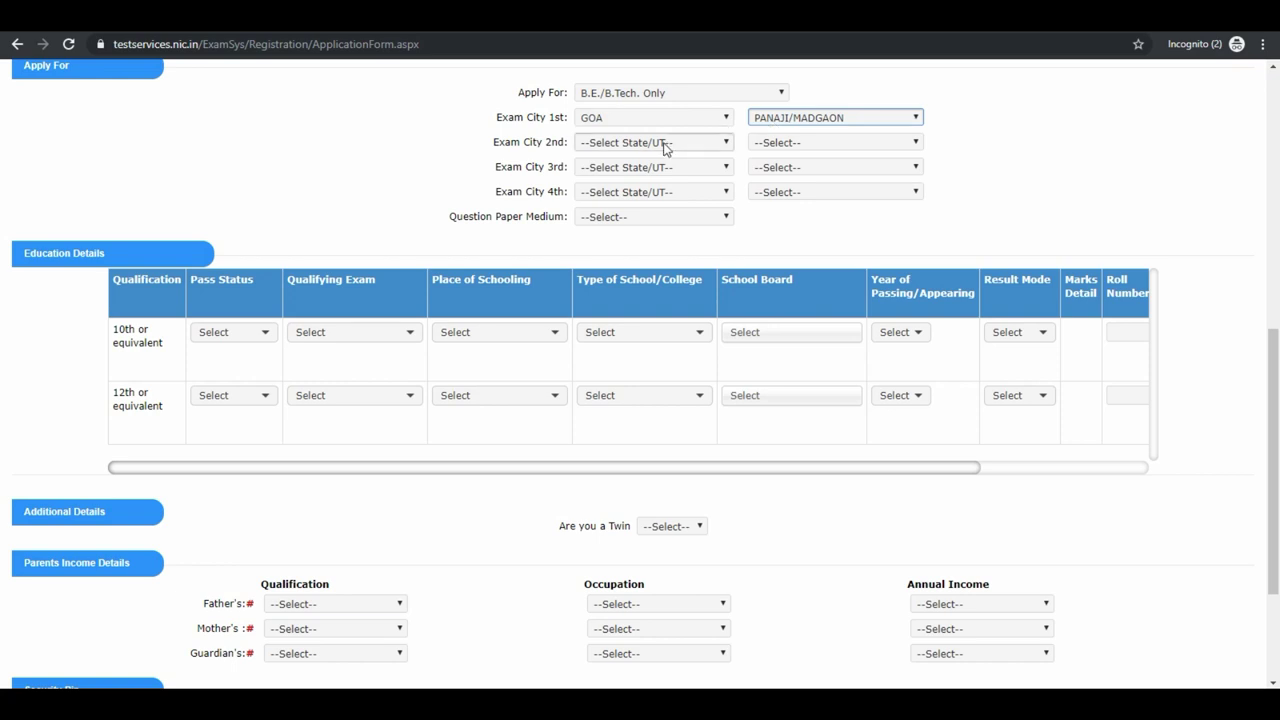
Set exam cities two to four to Uttarakhand/Dehradun, Assam/Guwahati and Haryana/Faridabad.
left_click(665, 146)
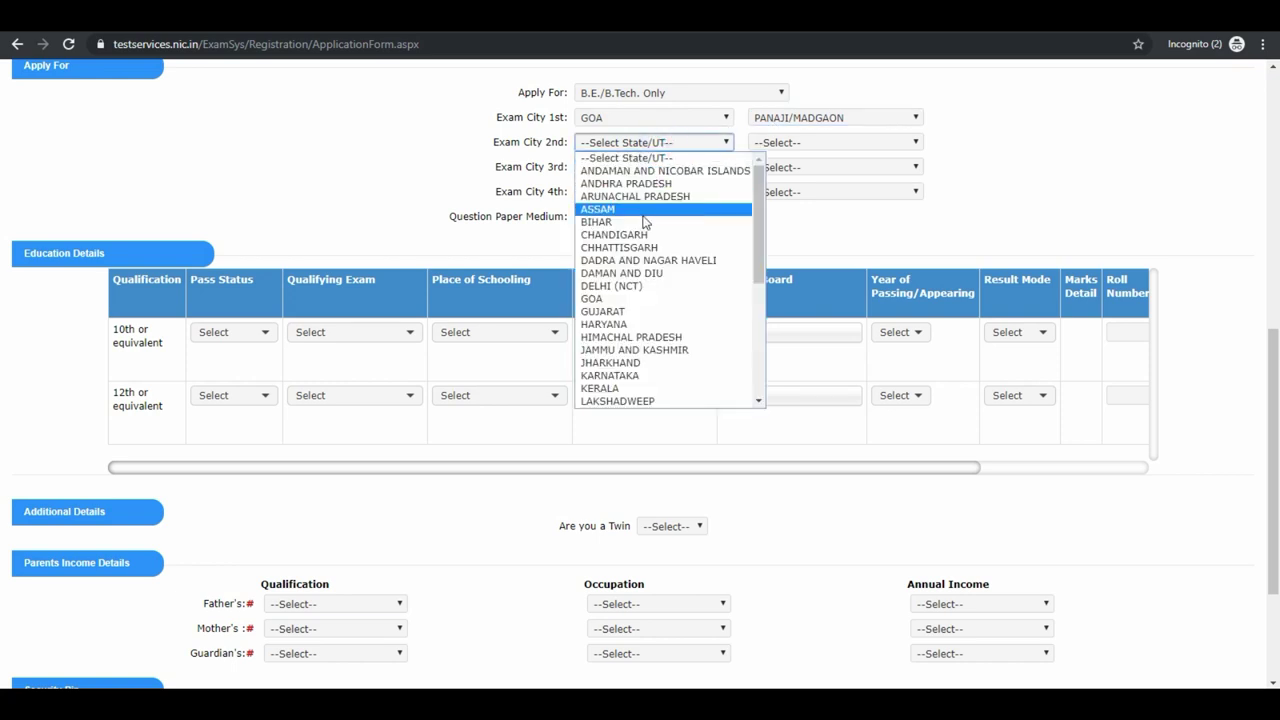
scroll(645, 222, "down", 3)
left_click(645, 352)
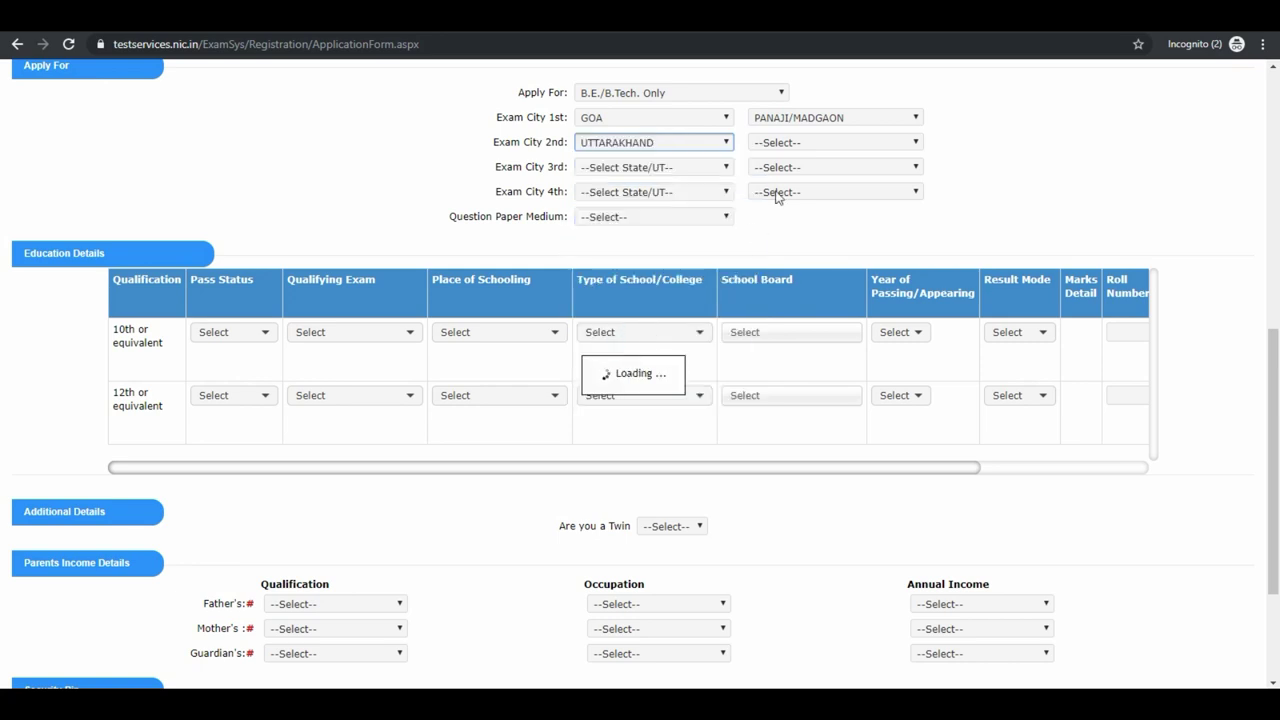
left_click(800, 145)
left_click(790, 167)
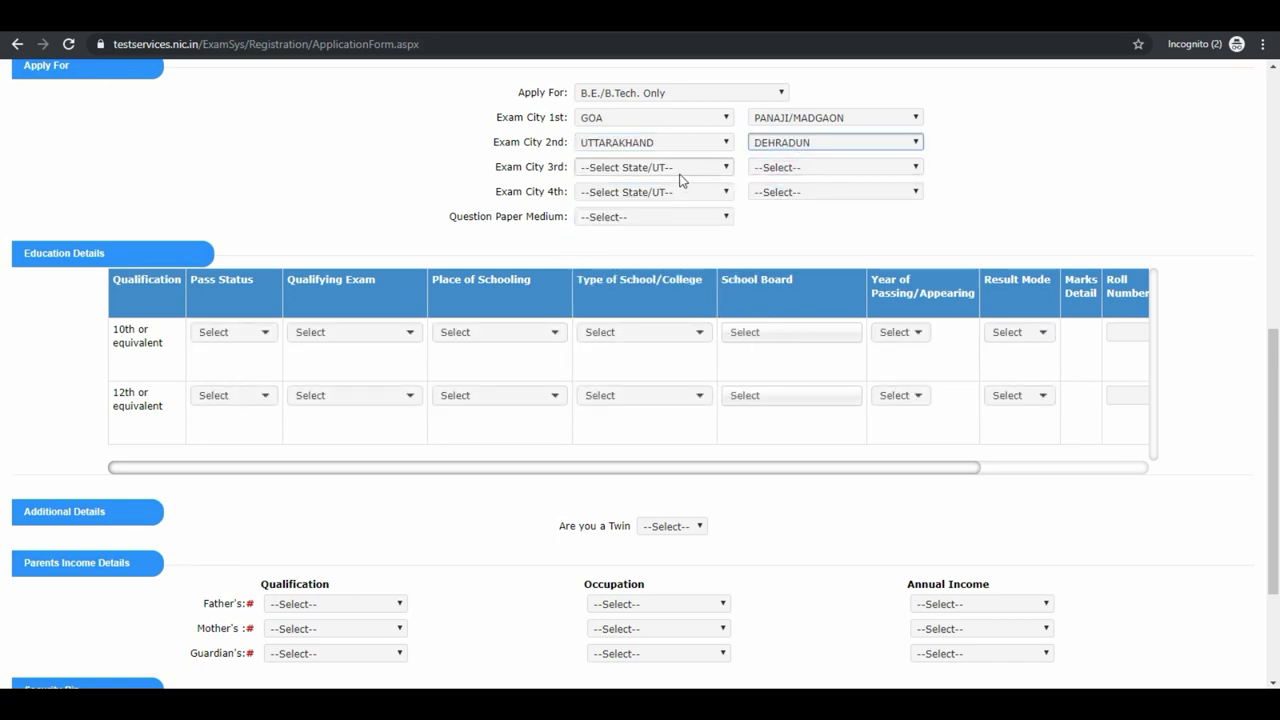
left_click(680, 170)
left_click(660, 234)
left_click(800, 167)
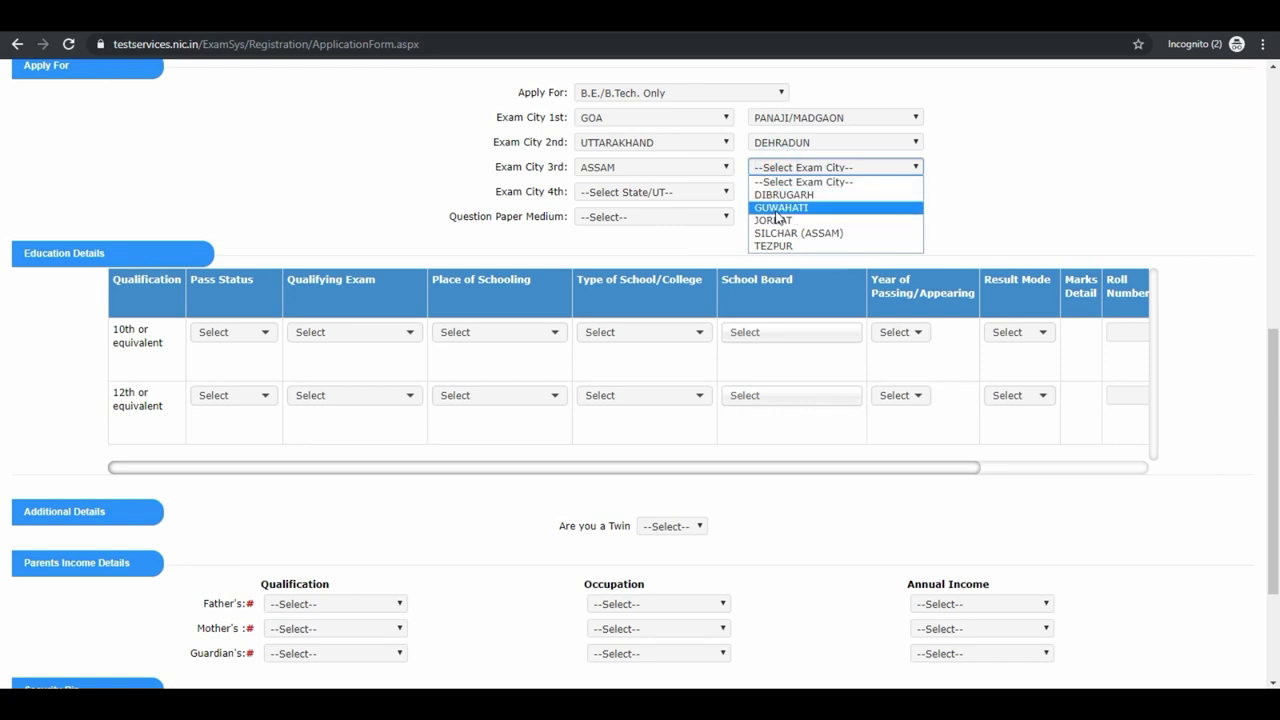
left_click(776, 208)
left_click(660, 195)
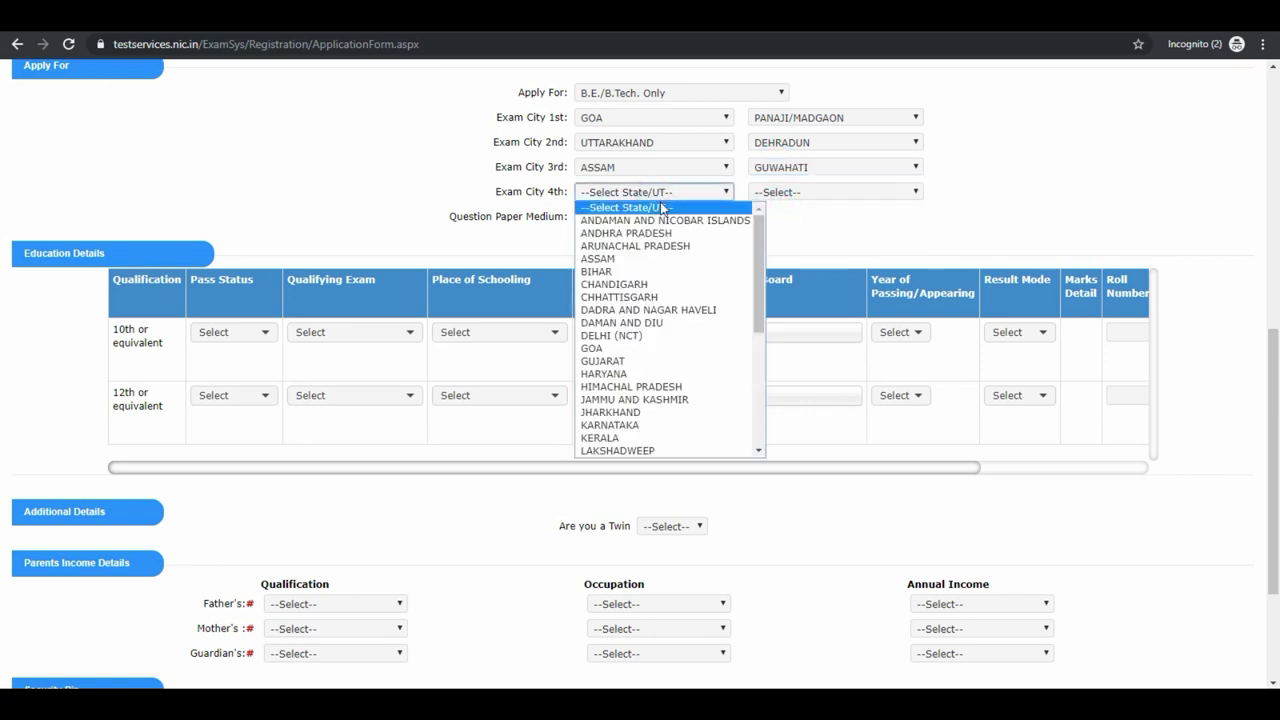
left_click(620, 373)
left_click(794, 195)
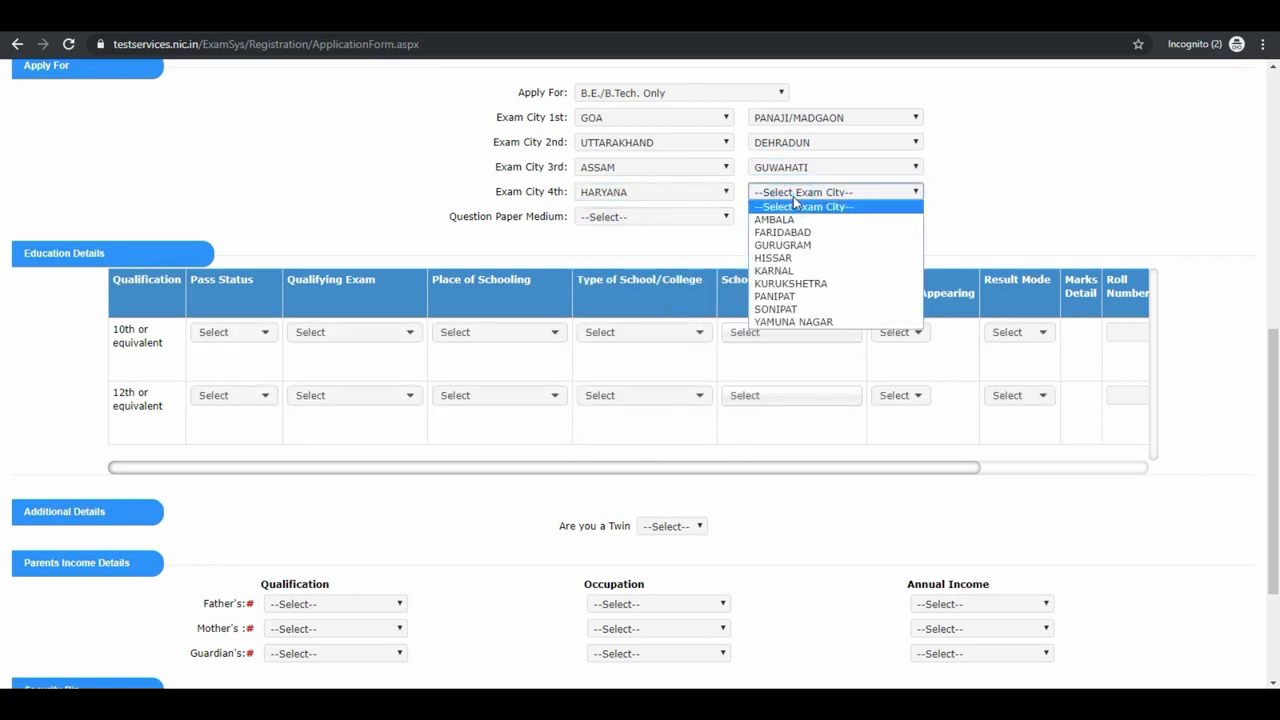
left_click(782, 232)
Choose English question papers, then mark the 10th row Passed, 10th or Equivalent, Town, Government.
left_click(660, 216)
left_click(665, 232)
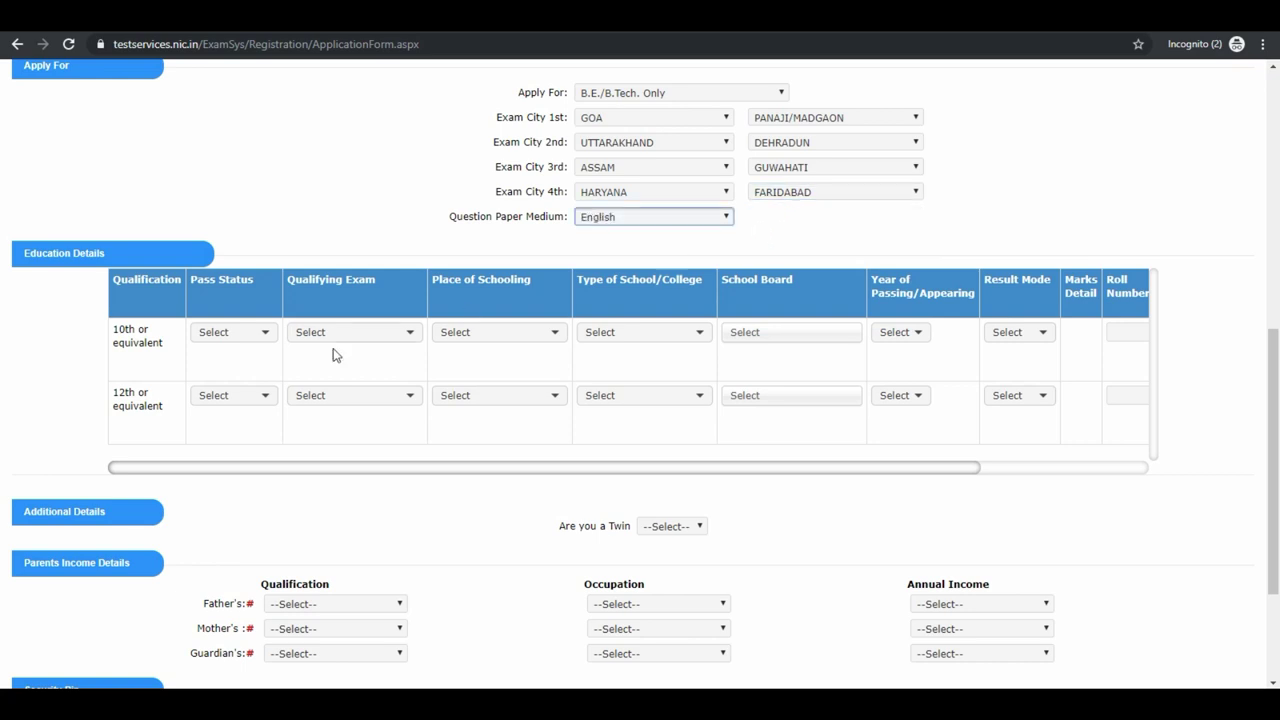
left_click(257, 334)
left_click(257, 380)
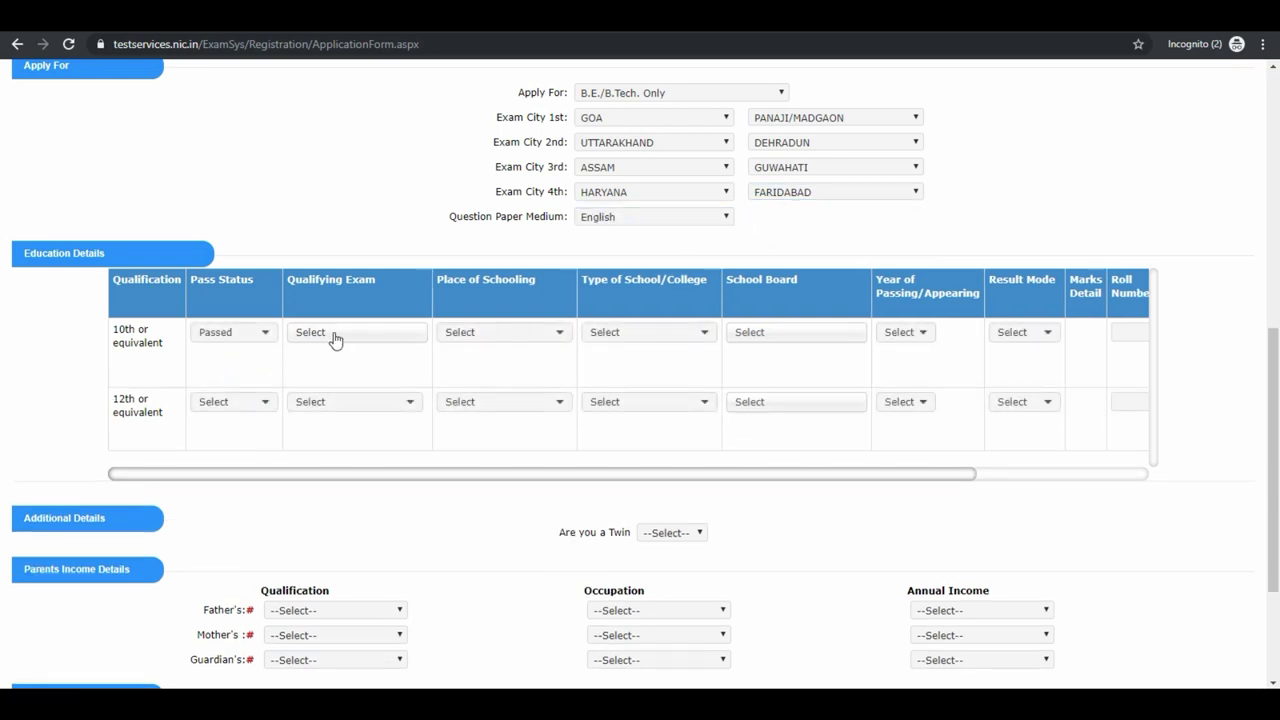
left_click(334, 338)
left_click(332, 400)
left_click(491, 338)
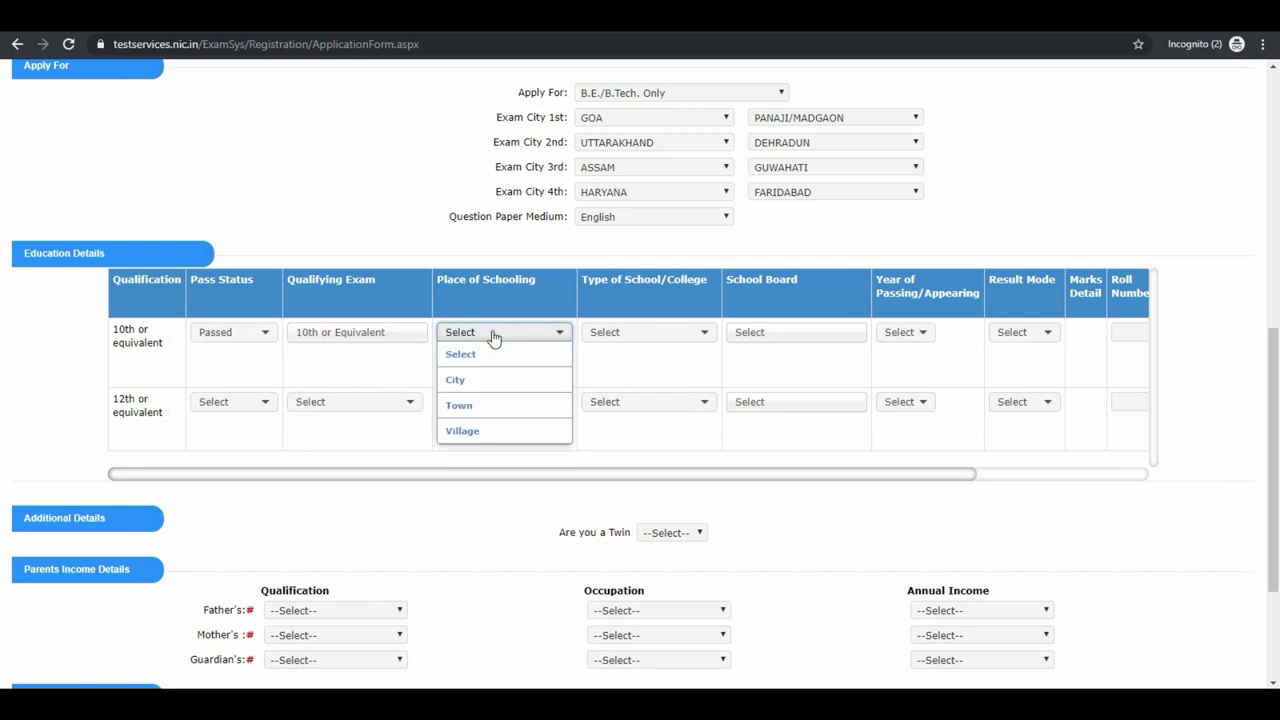
left_click(475, 406)
left_click(608, 337)
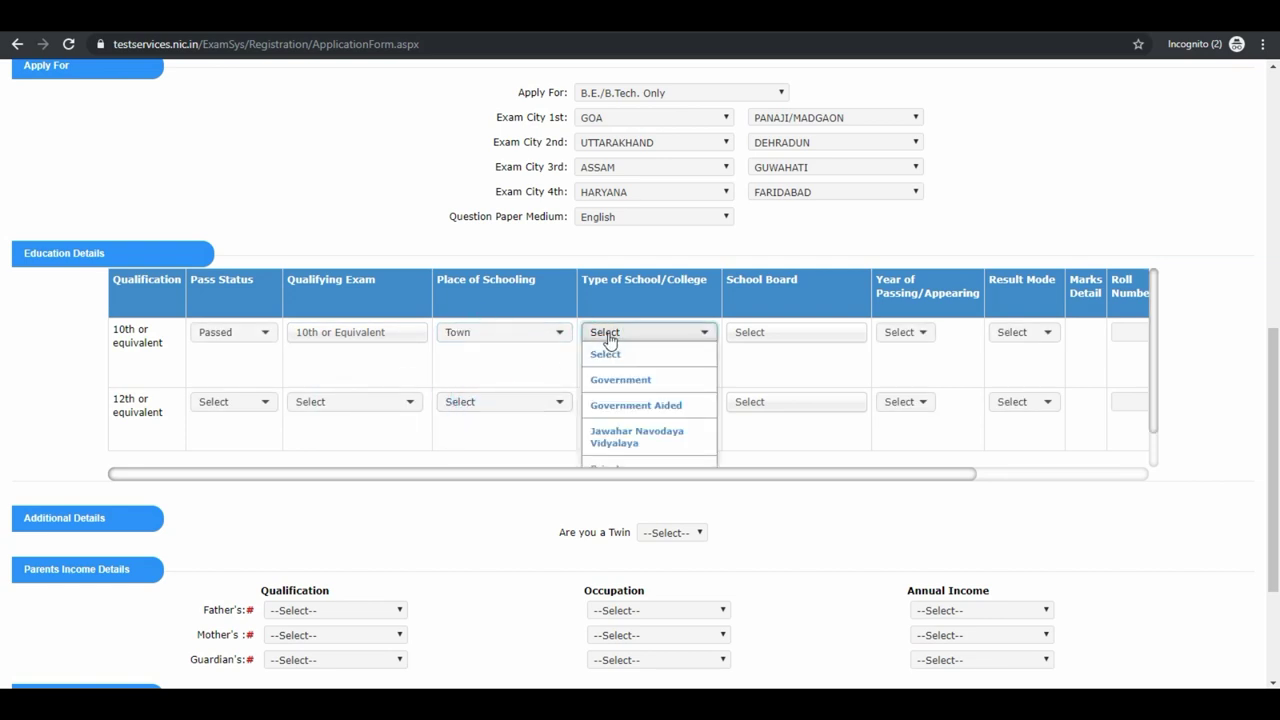
left_click(614, 380)
Set the 10th row to Uttarakhand board, 2018, Percentage, with 440 of 500 marks.
left_click(750, 334)
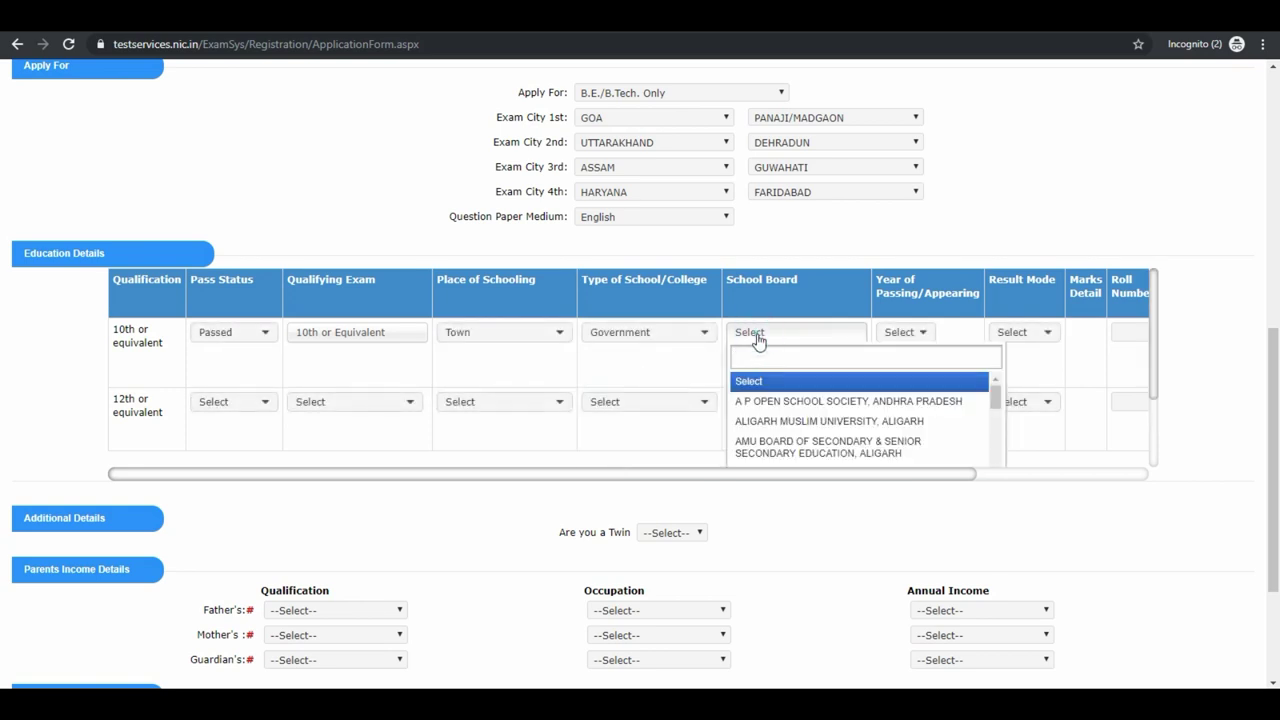
scroll(800, 410, "down", 2)
left_click(790, 356)
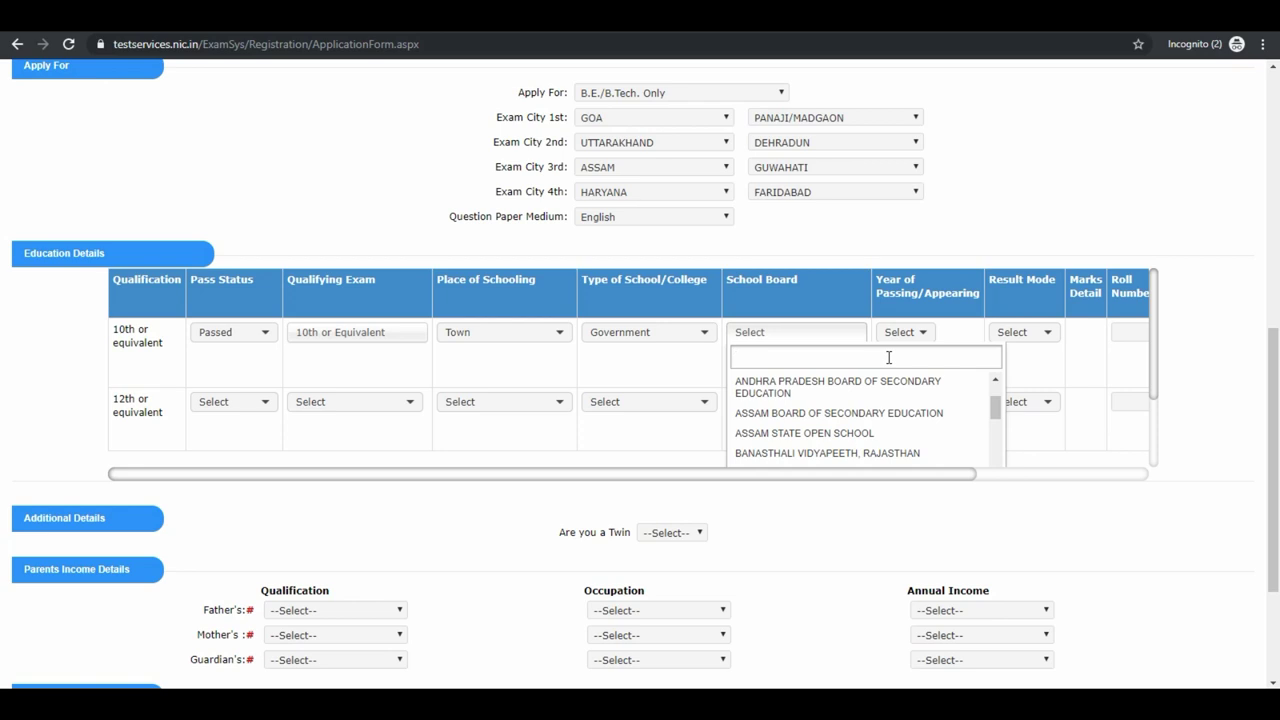
type("utt")
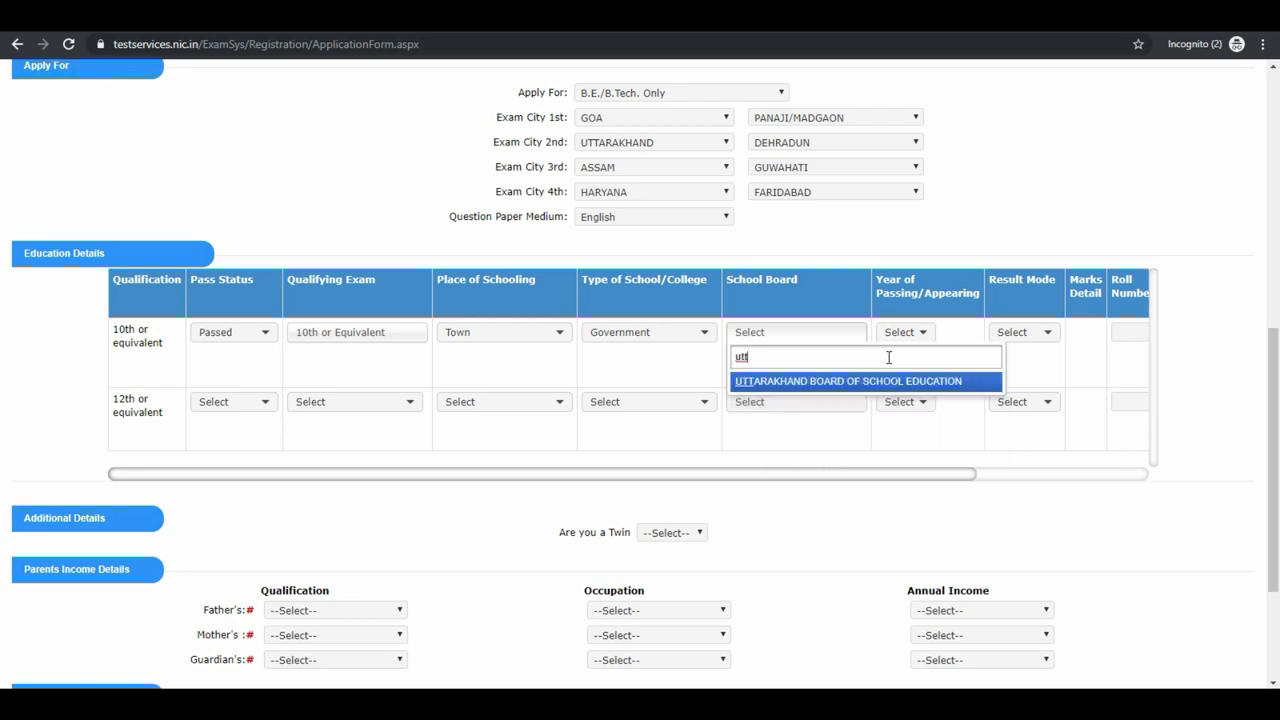
key("Return")
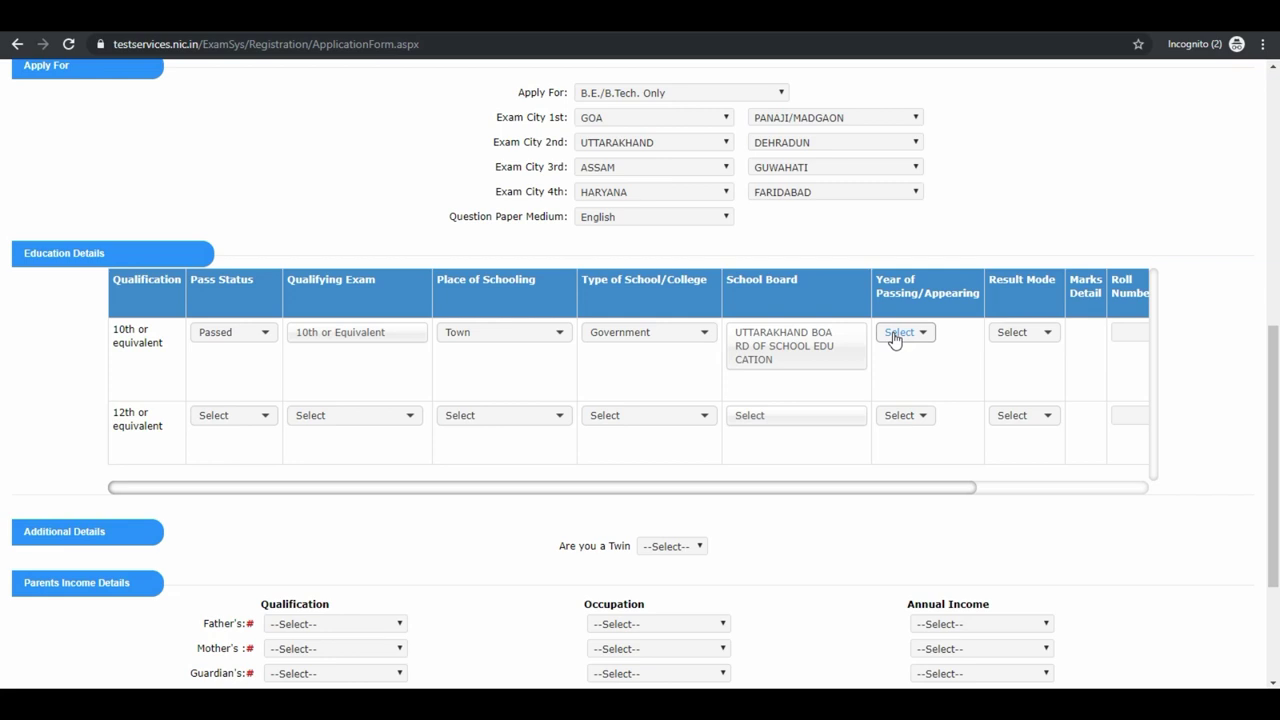
left_click(894, 336)
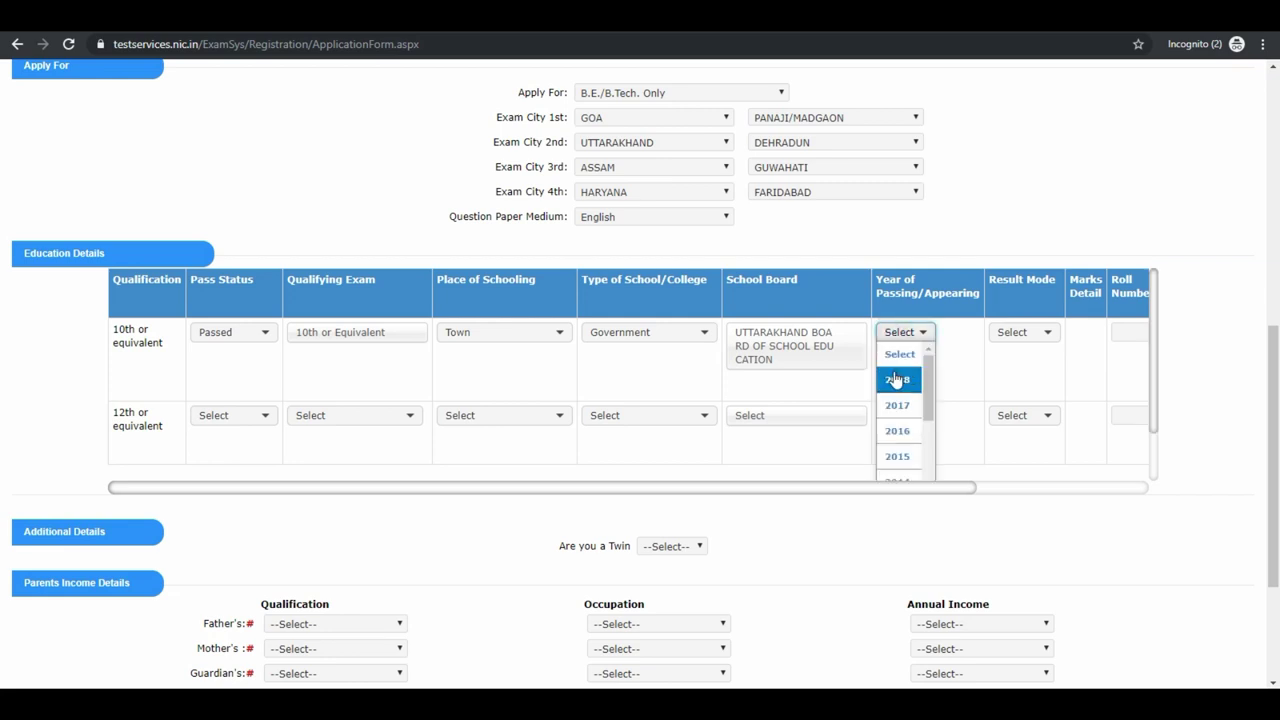
left_click(896, 379)
left_click(1008, 334)
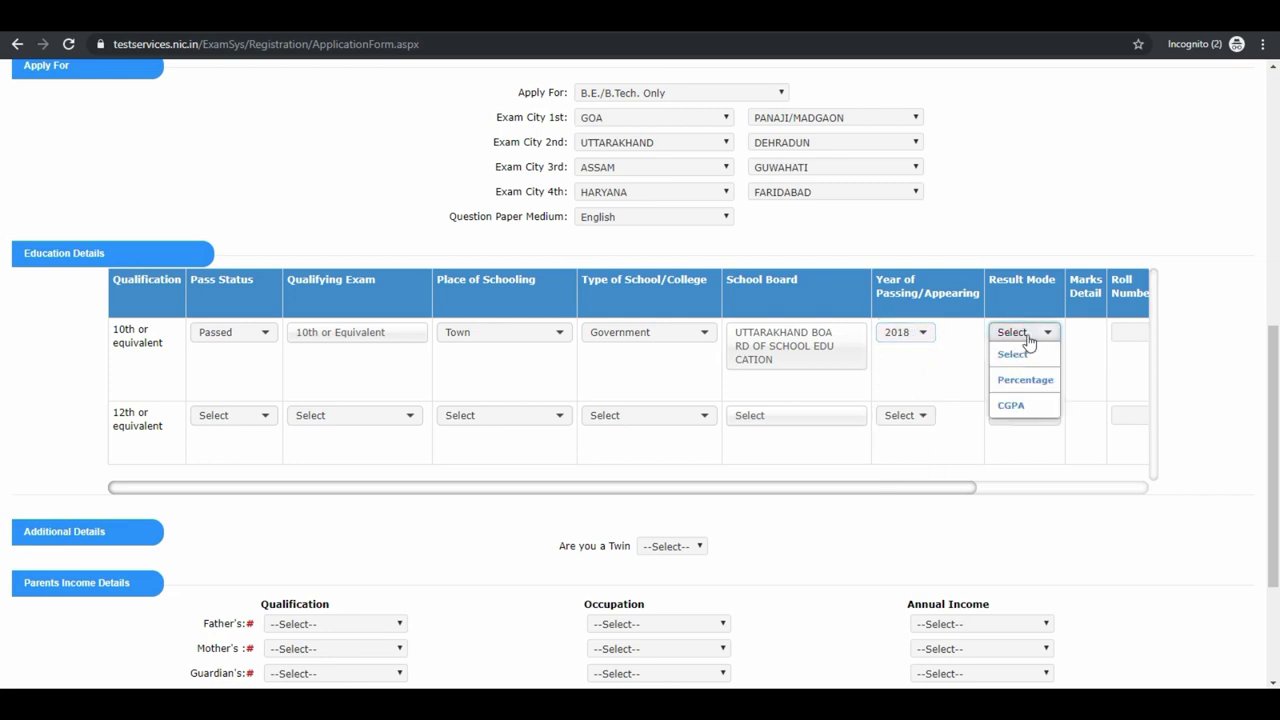
left_click(1026, 380)
left_click(1136, 340)
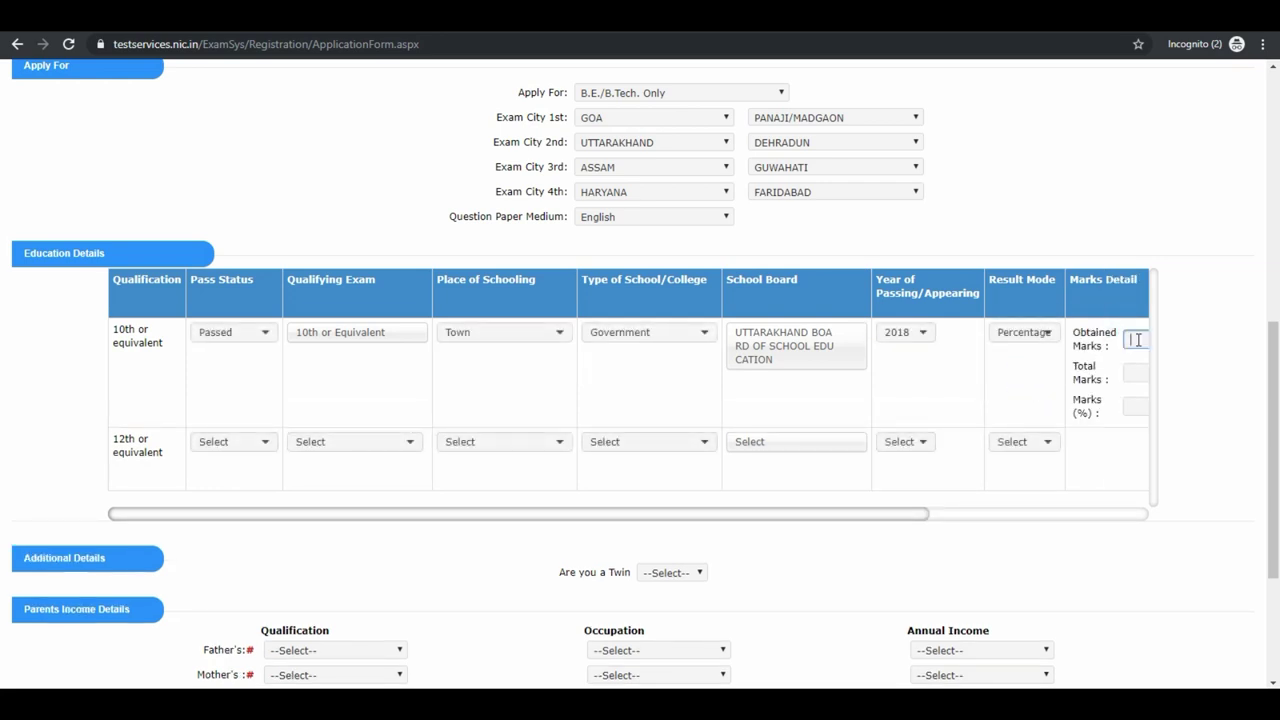
type("440")
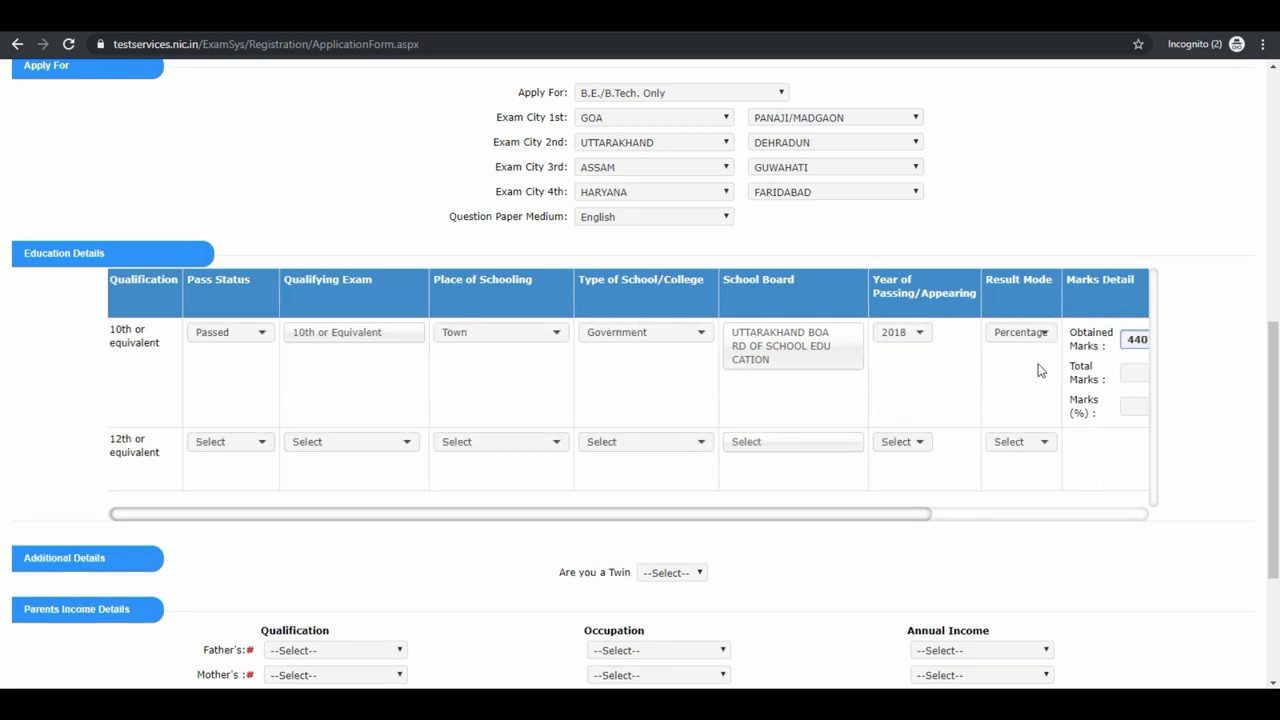
left_click(1134, 373)
type("500")
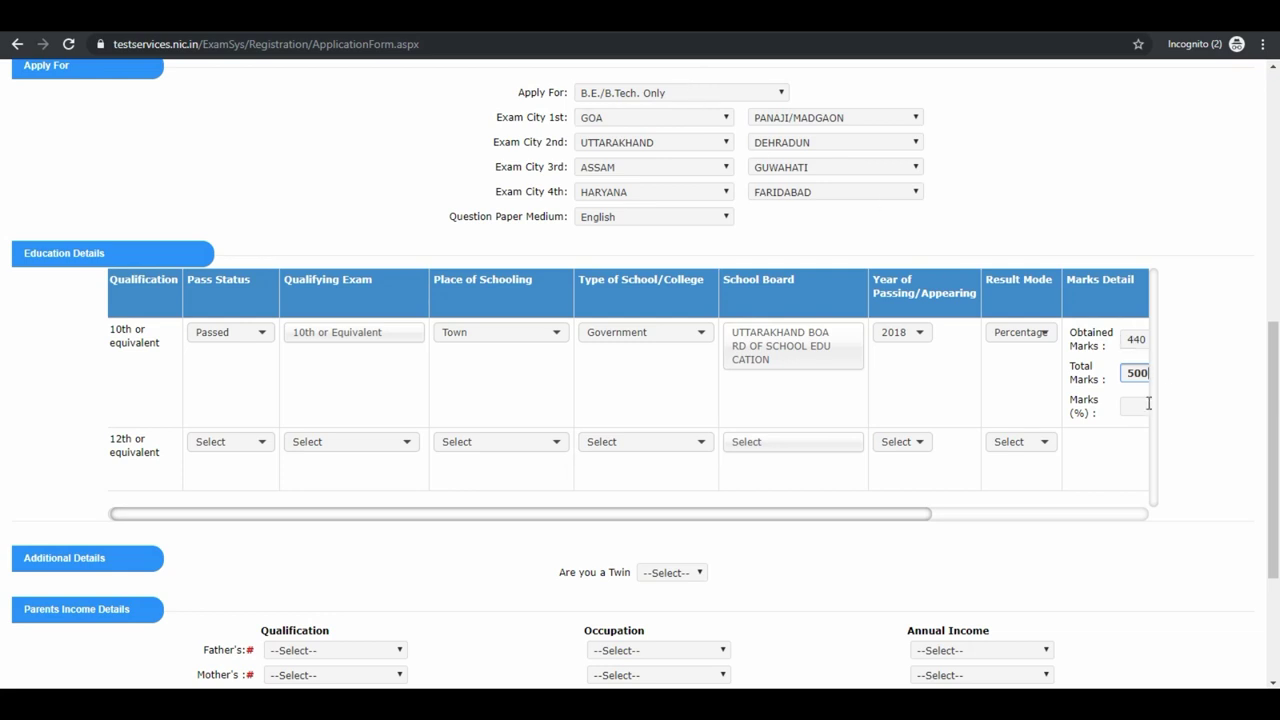
key("Tab")
Mark the 12th row Appearing with the Intermediate or two-year Pre-University exam.
left_click(248, 445)
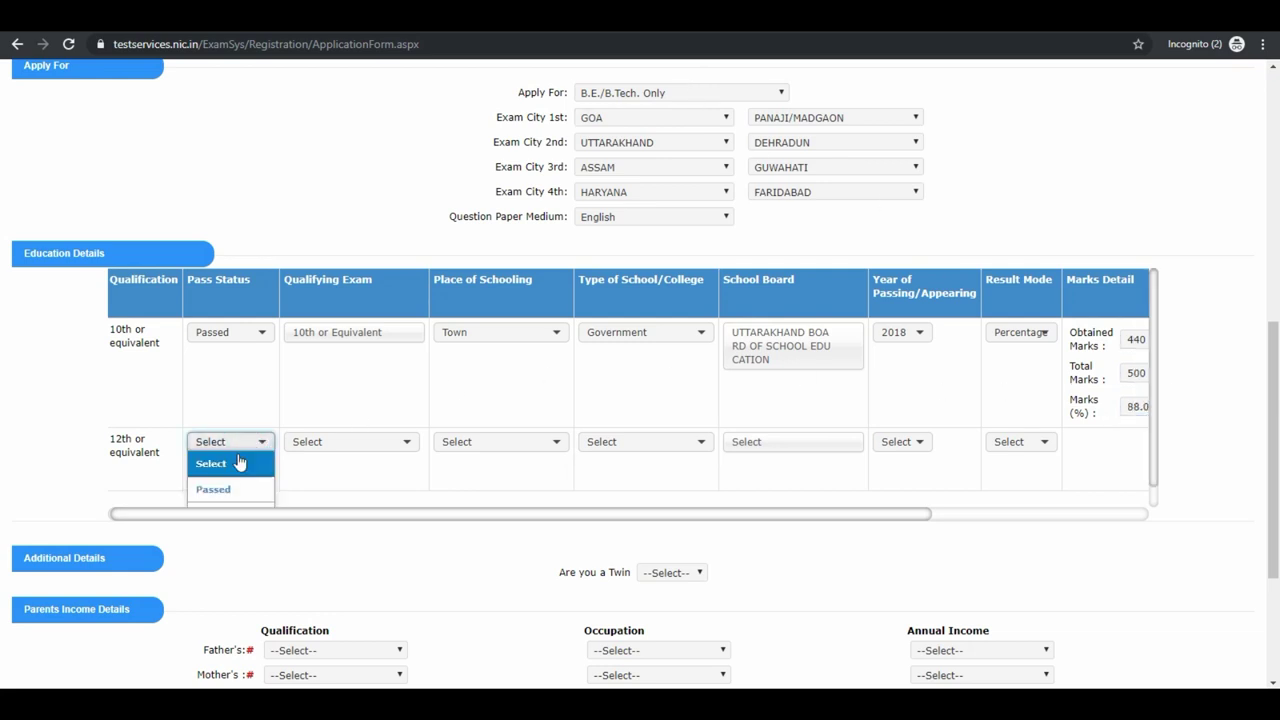
left_click(237, 494)
left_click(340, 446)
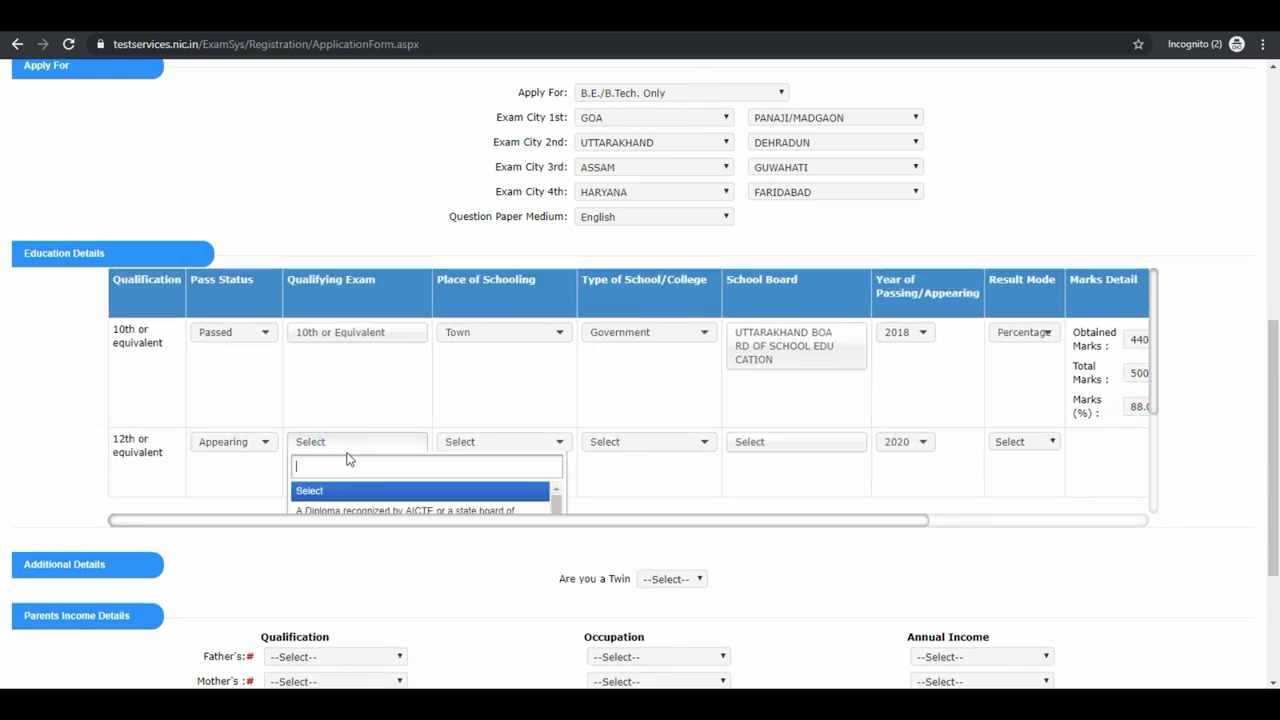
scroll(345, 434, "down", 2)
left_click(378, 414)
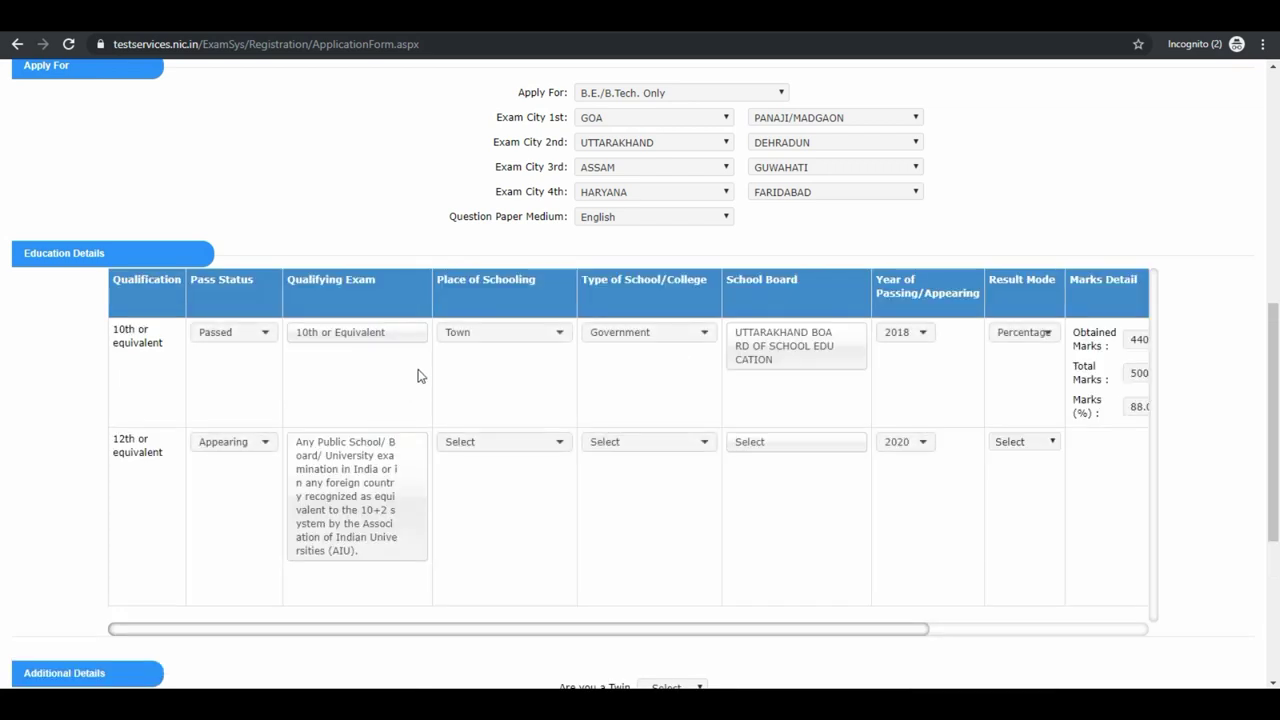
left_click(403, 443)
scroll(414, 503, "down", 2)
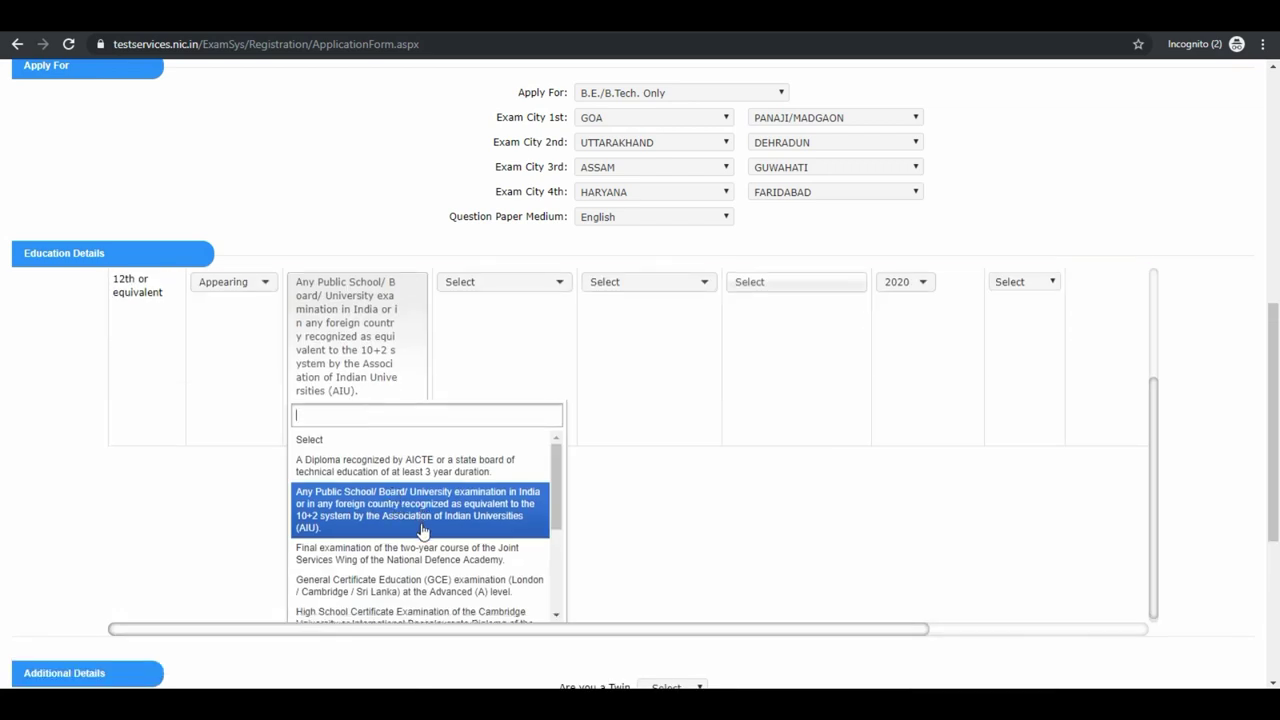
scroll(430, 540, "down", 3)
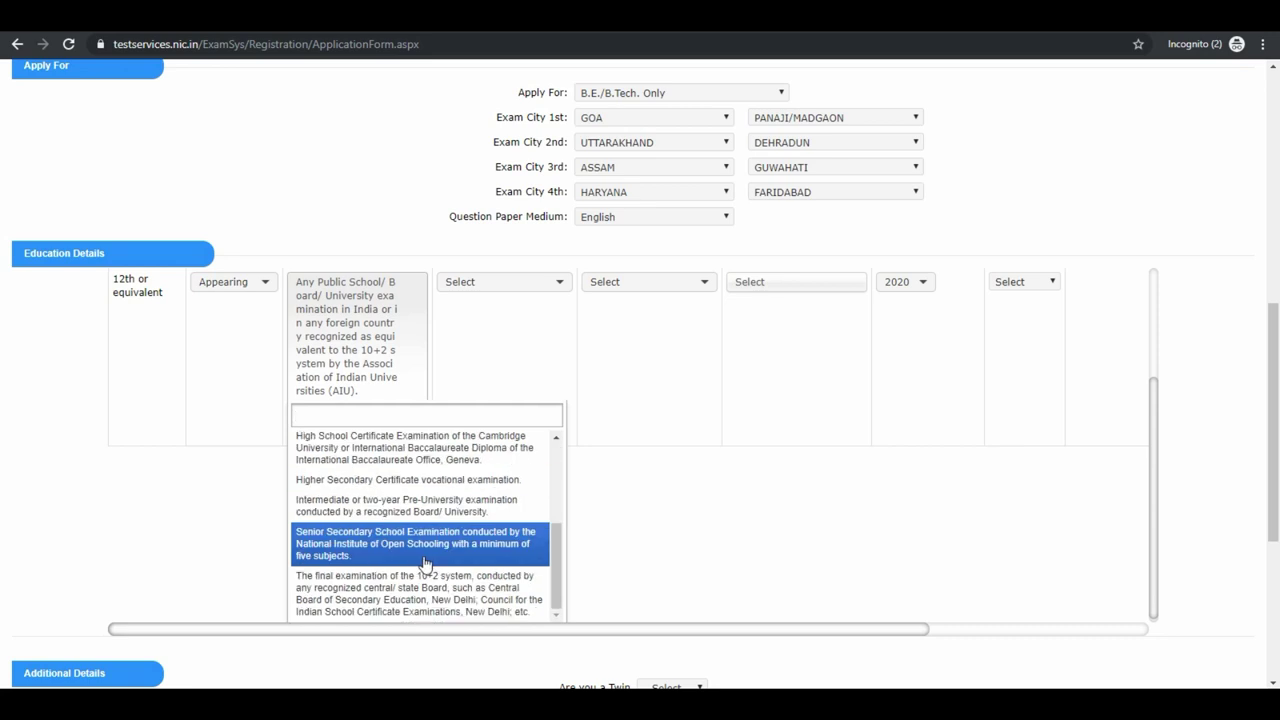
left_click(445, 508)
Set the 12th row to Town, Government school and Uttarakhand Board of School Education.
left_click(494, 445)
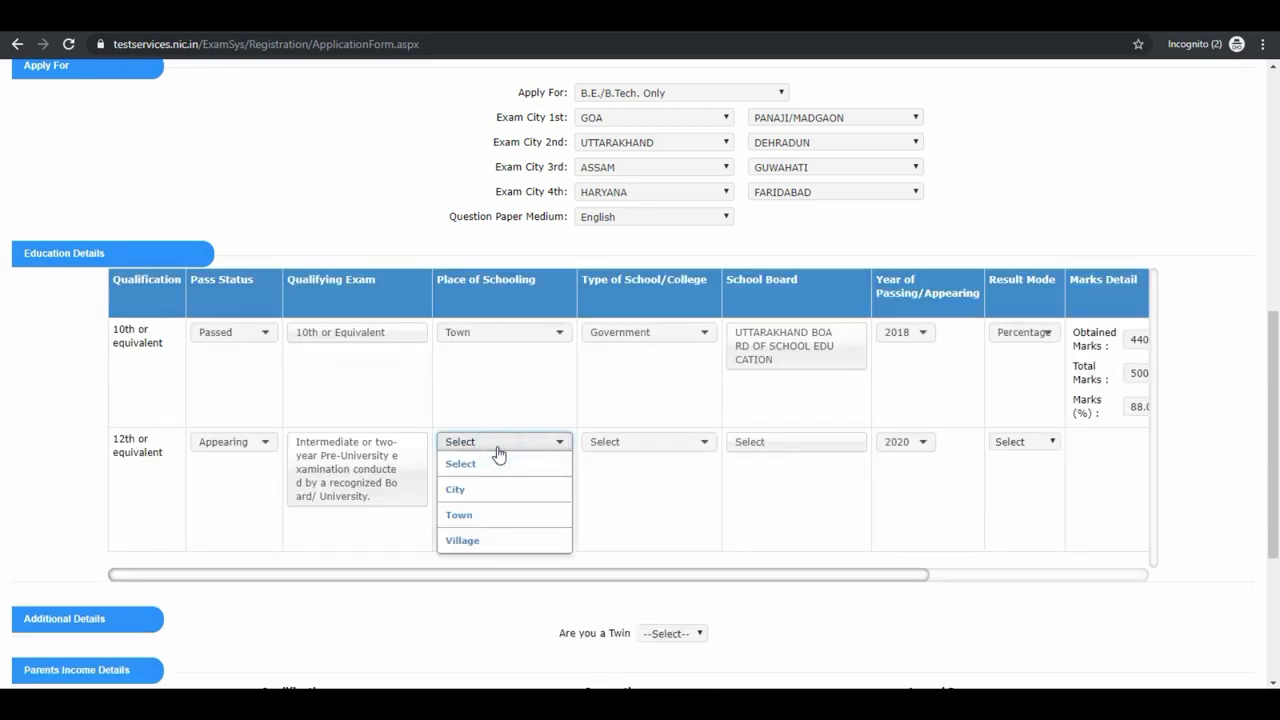
left_click(486, 515)
left_click(618, 445)
left_click(612, 489)
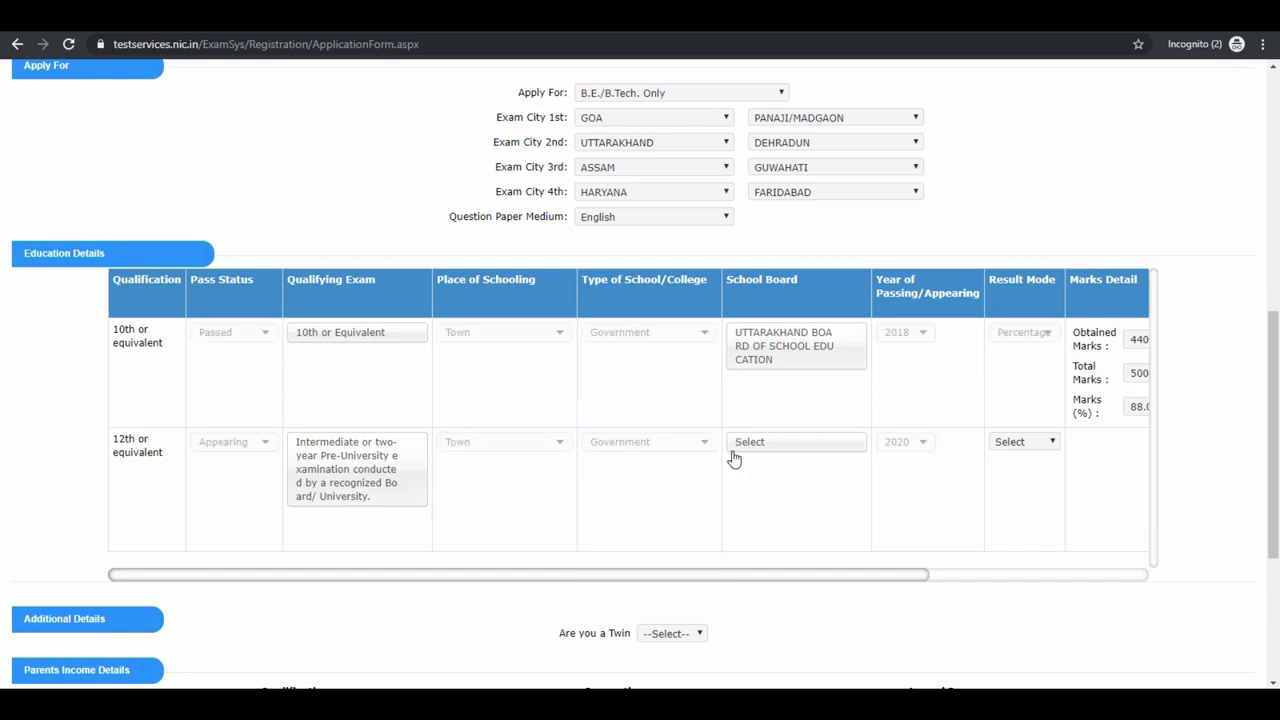
left_click(740, 443)
type("uttarakhand")
key("Return")
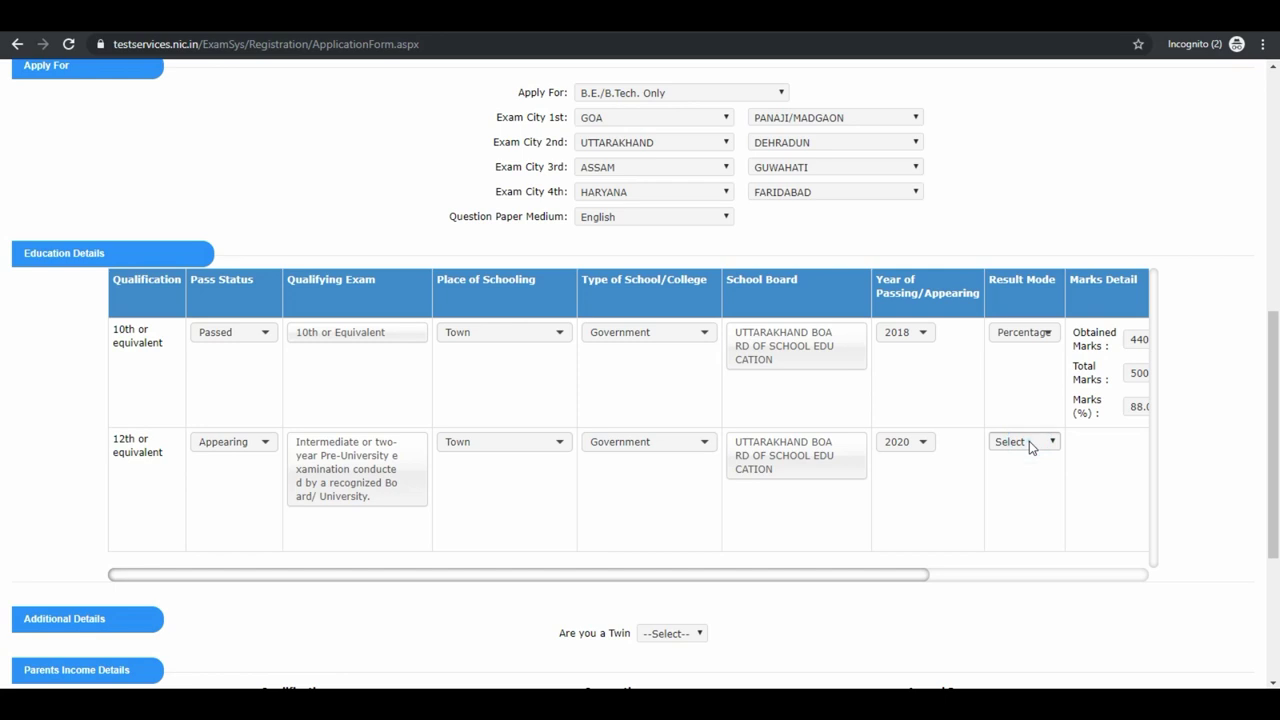
Fill the 10th row's roll number, school 'Govt High School, Pithoragarh' and pincode 262501.
left_click_drag(920, 572, 1140, 585)
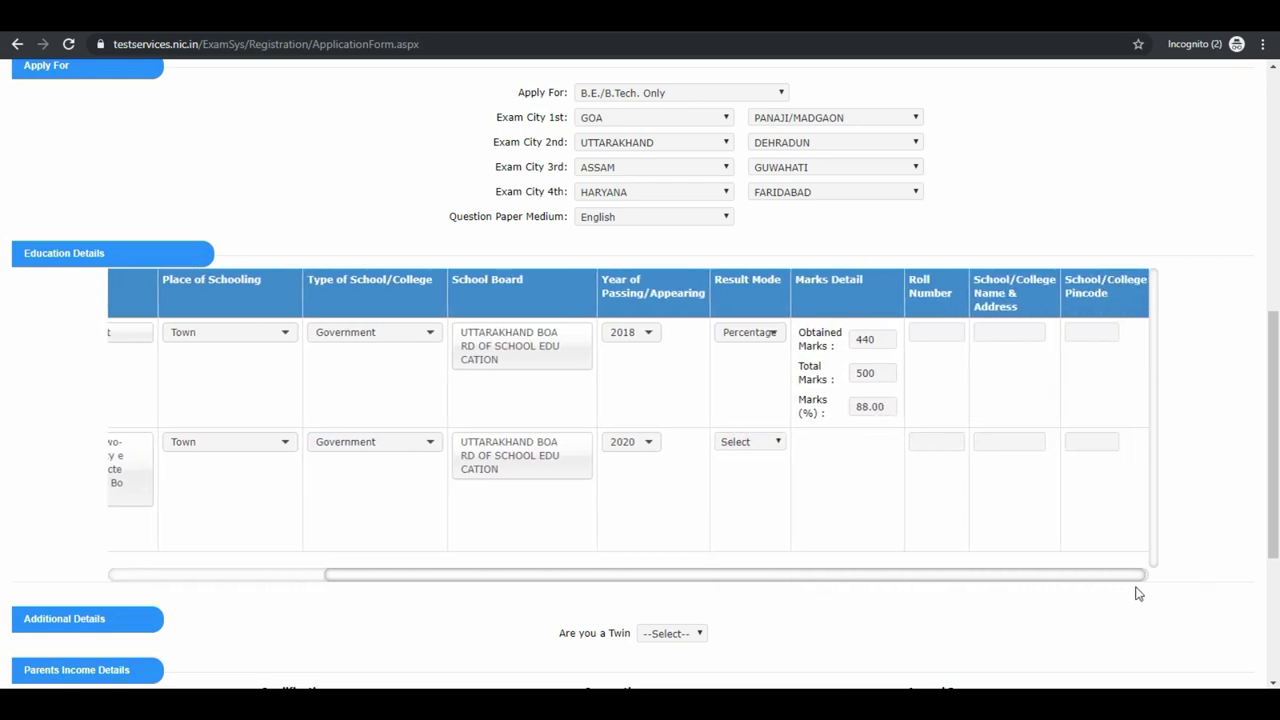
left_click(950, 334)
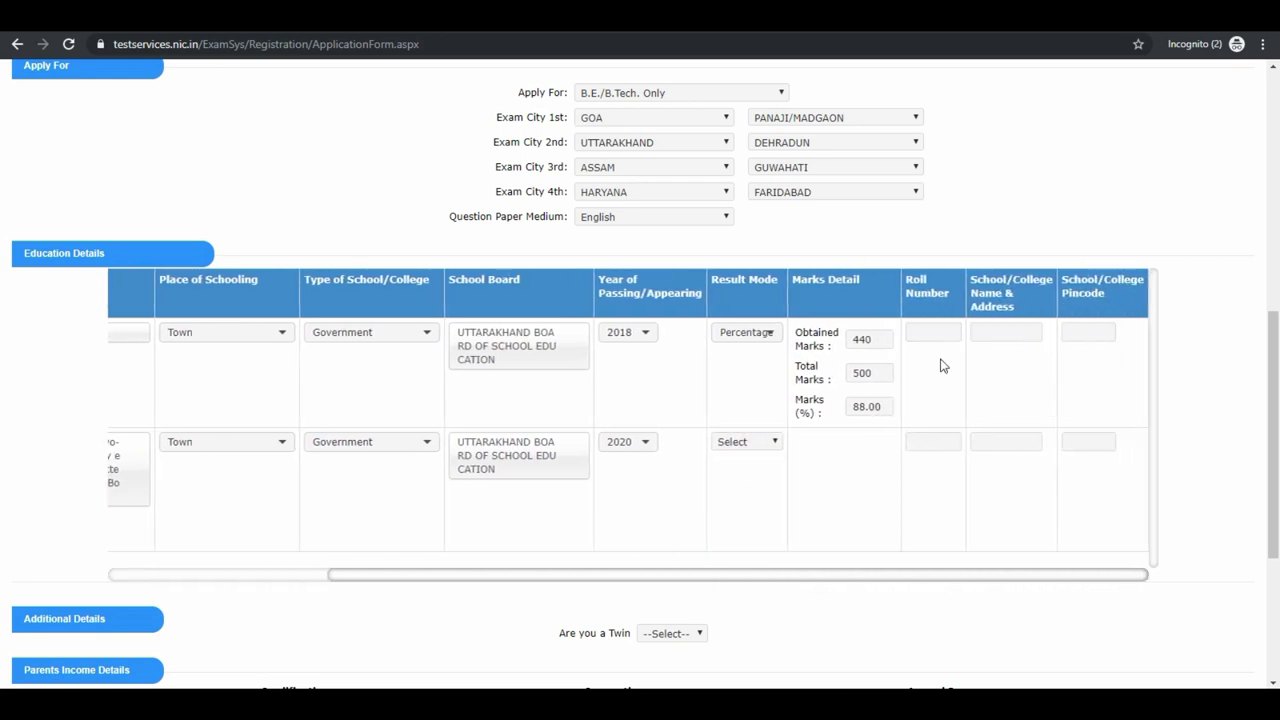
left_click(922, 332)
left_click(990, 331)
type("Govt High School,")
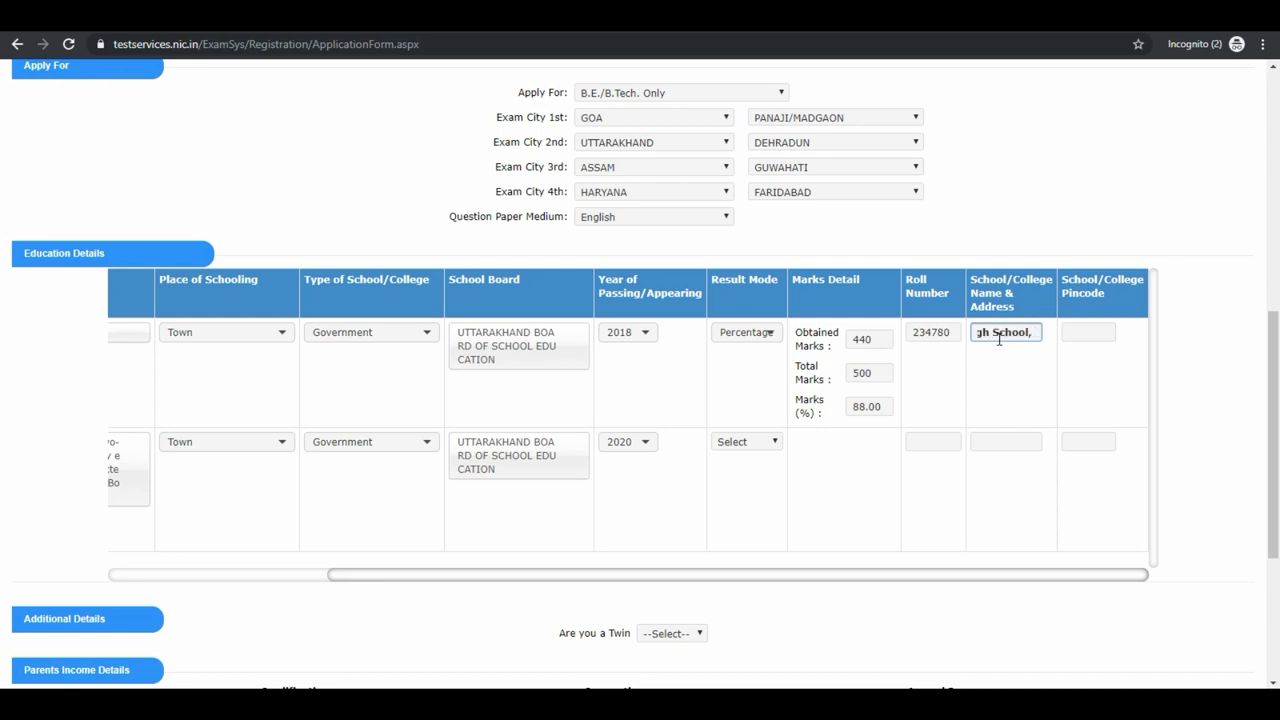
type(" Pithoragarh")
left_click(1087, 330)
type("262501")
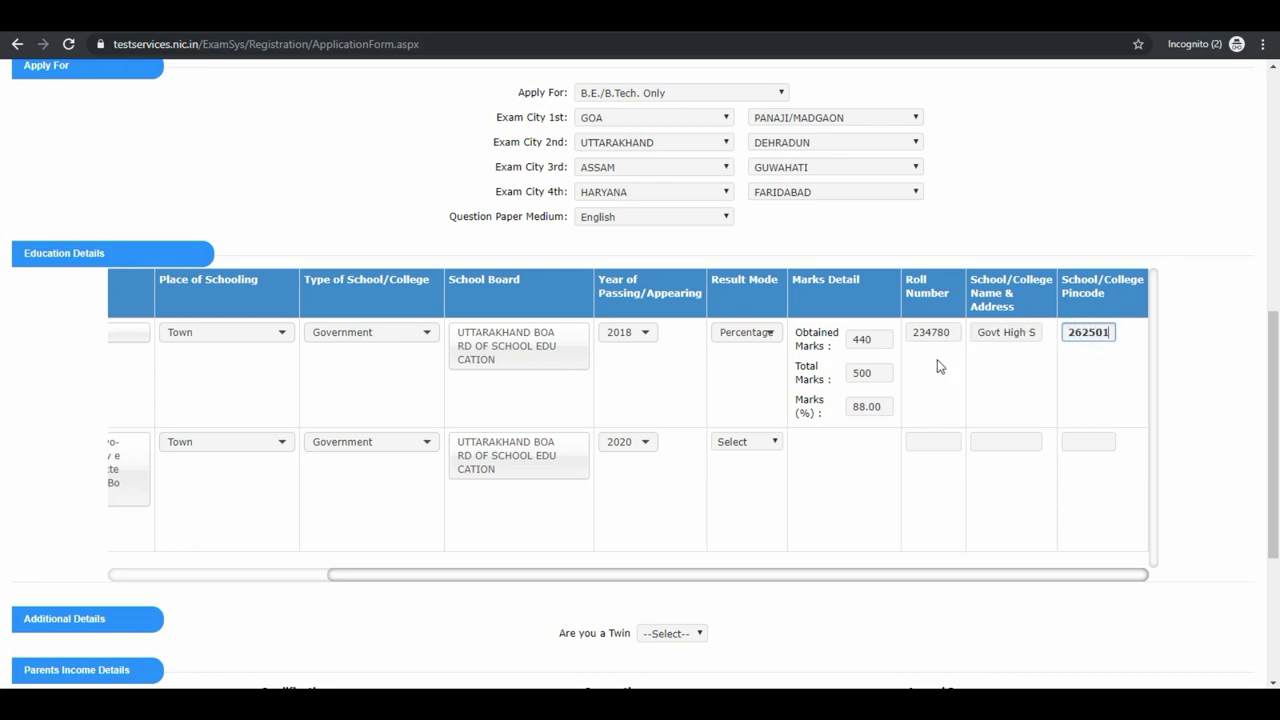
Enter the 12th row's roll number and school 'Govt Senior Secondary School, Pithoragarh'.
left_click(931, 441)
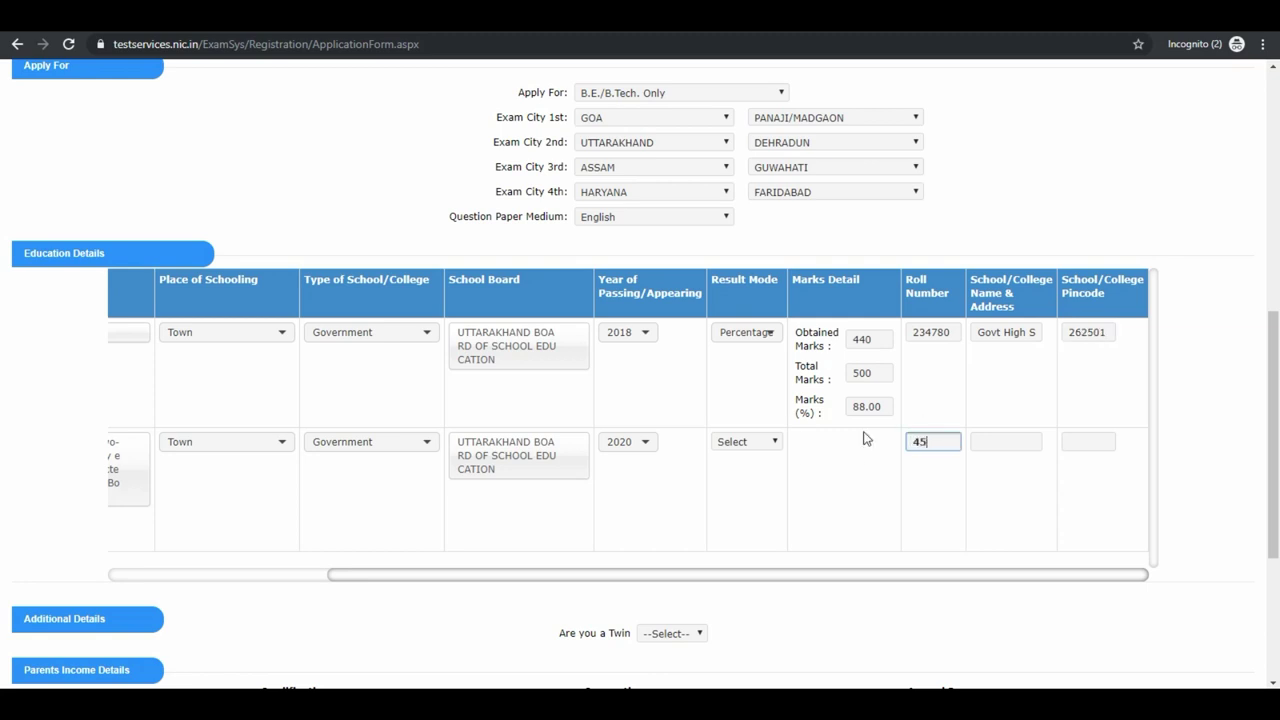
type("4567809")
left_click(994, 441)
type("Govt Senior Secondary S")
type("chool, Pithoragar")
type("h")
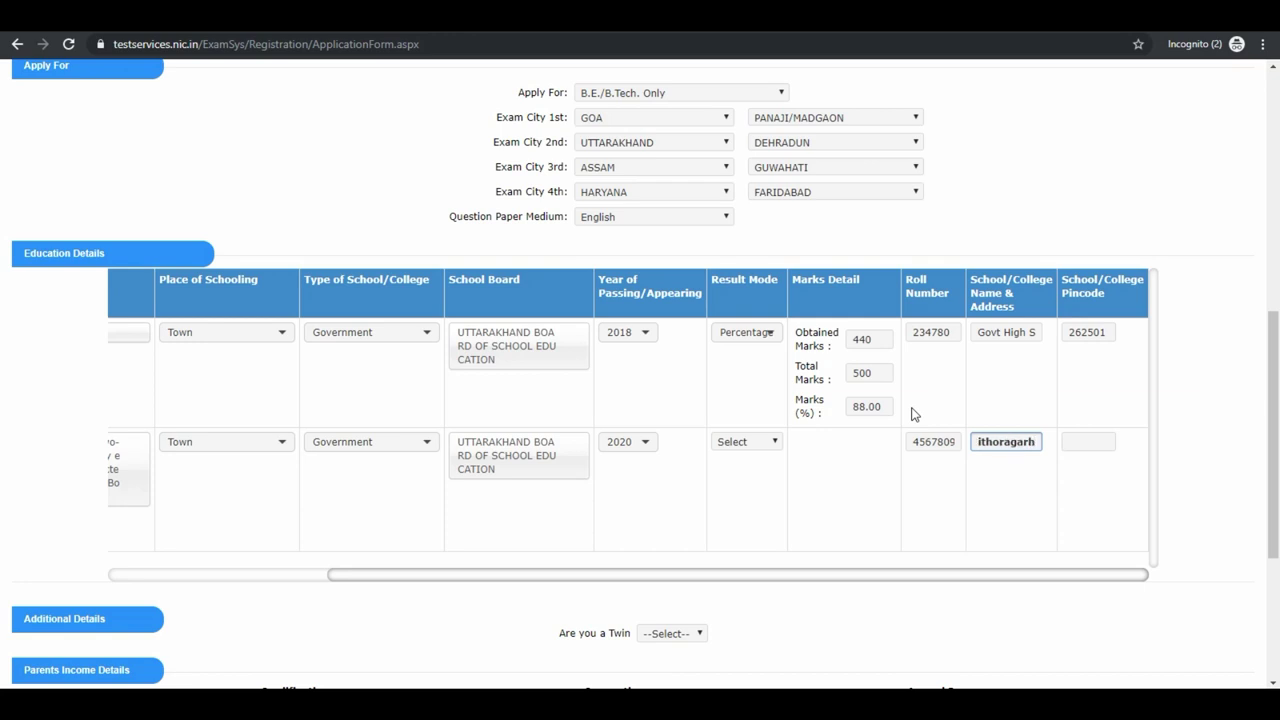
left_click(1072, 441)
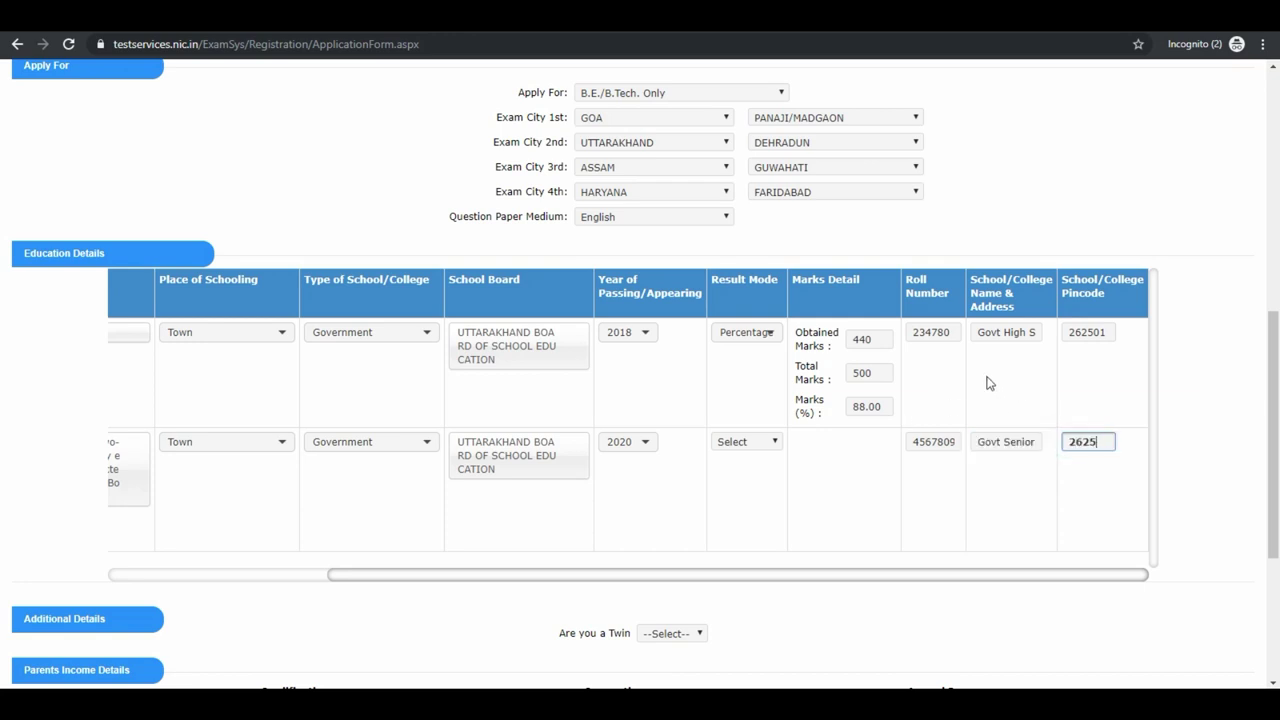
left_click_drag(918, 570, 627, 588)
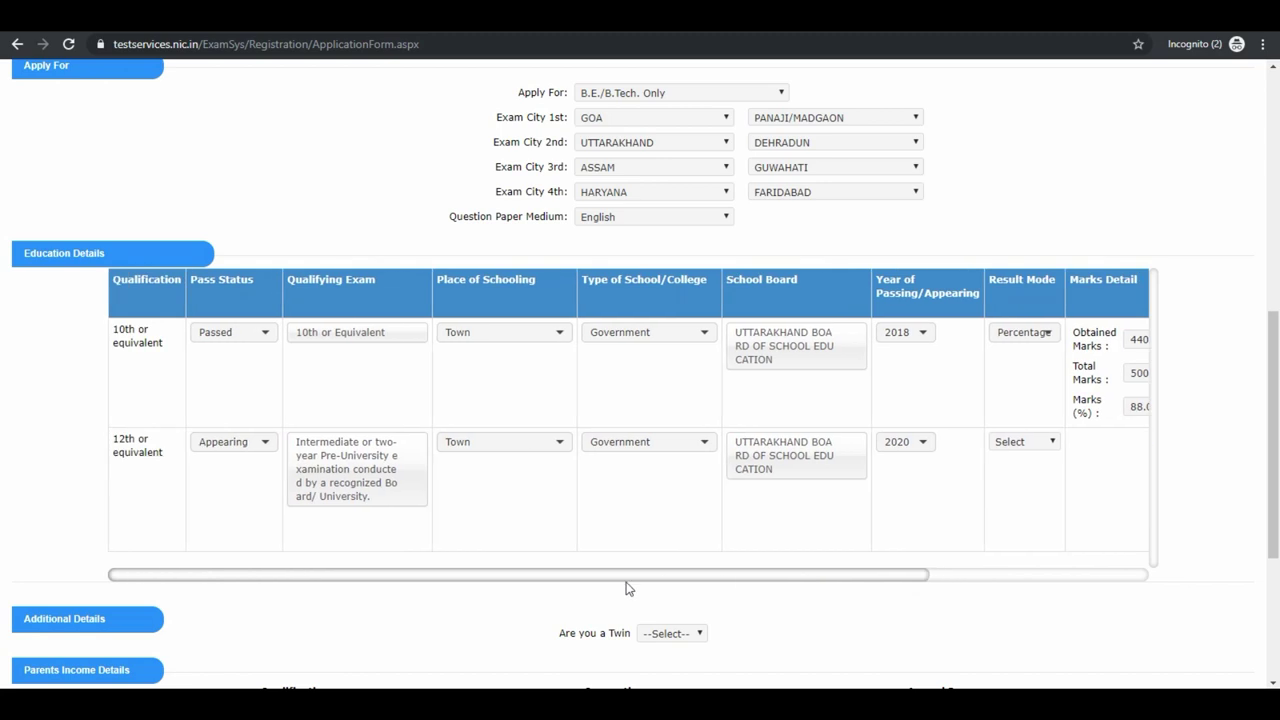
Answer No to the twin question; set father and mother qualification Graduate, guardian Others.
scroll(655, 575, "down", 2)
left_click(675, 476)
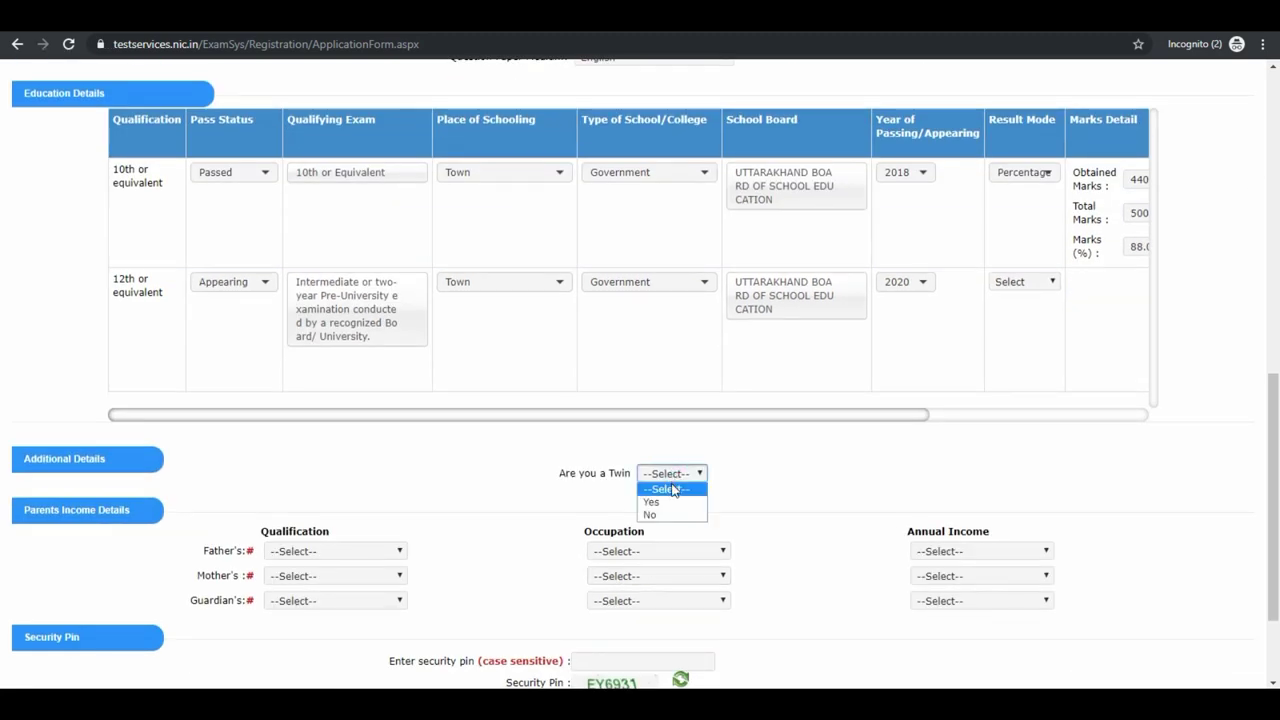
left_click(670, 515)
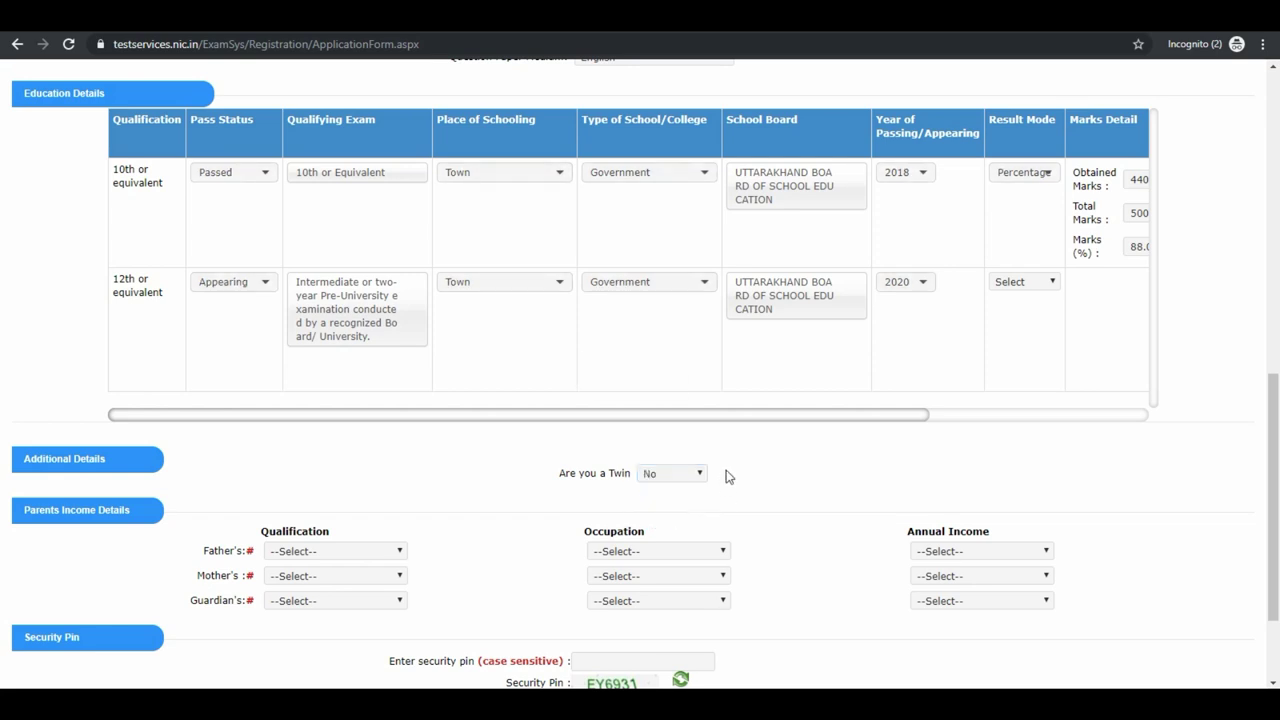
scroll(729, 474, "down", 2)
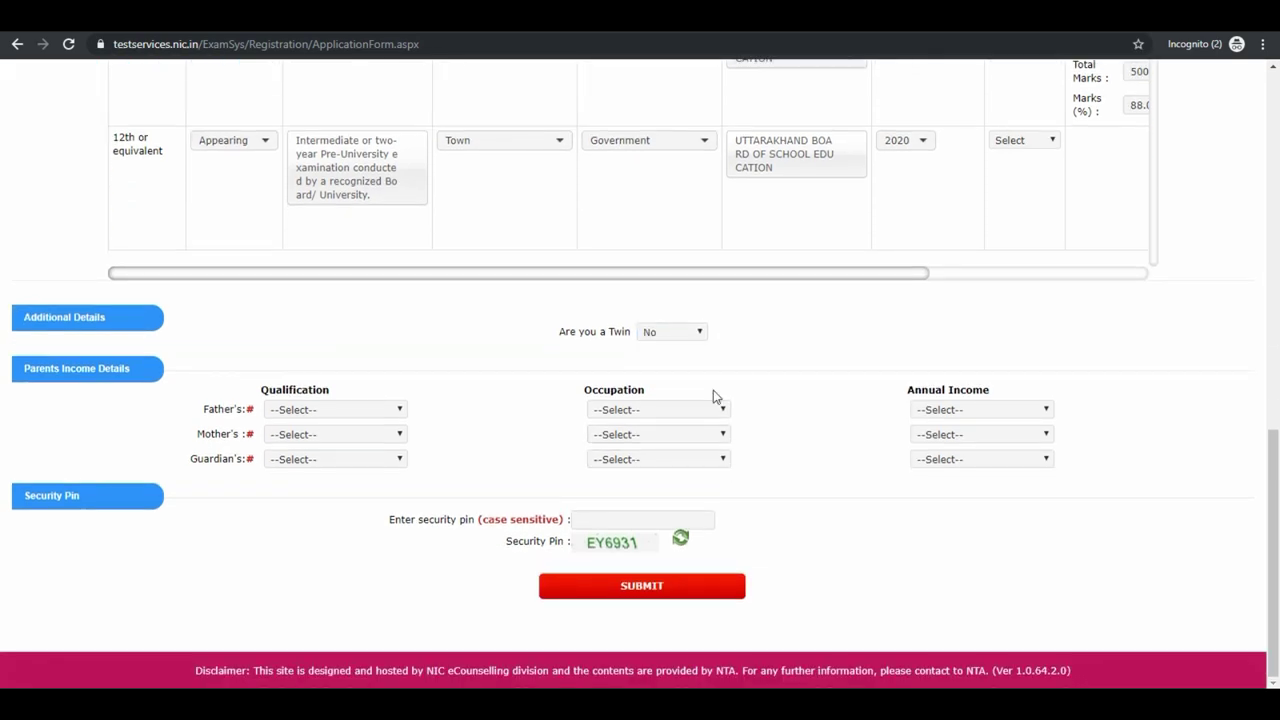
left_click(350, 410)
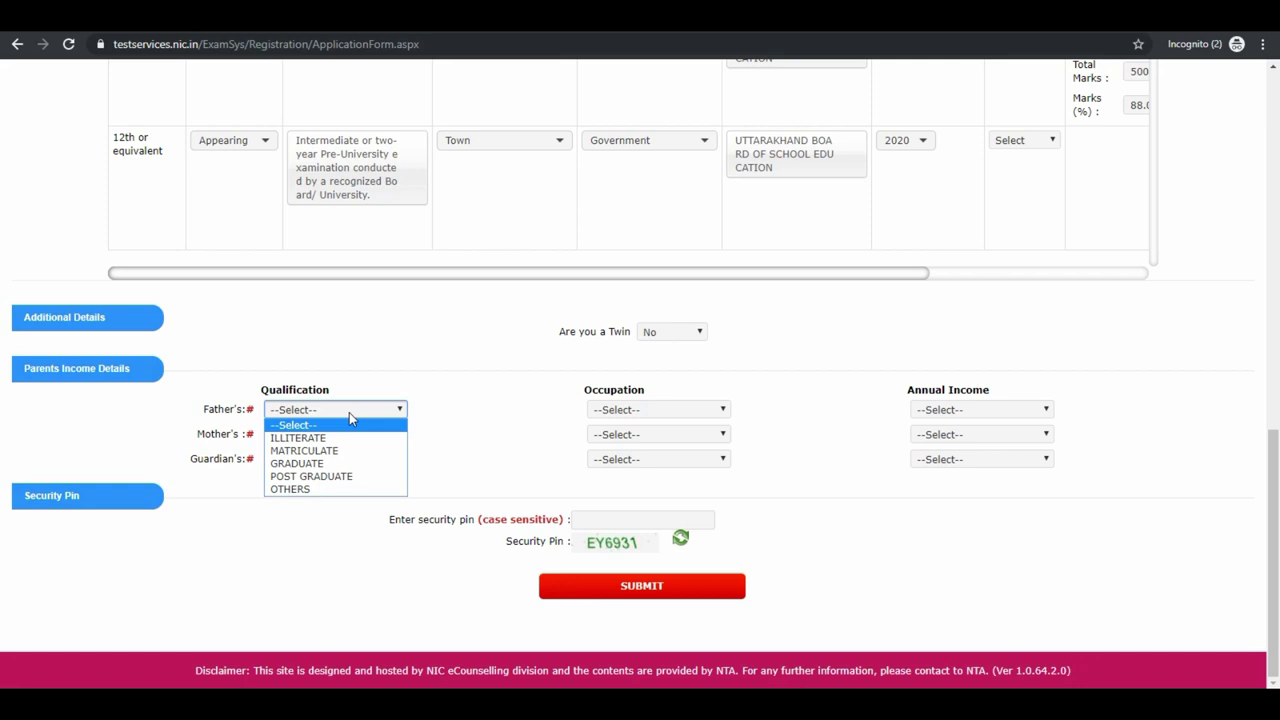
left_click(340, 463)
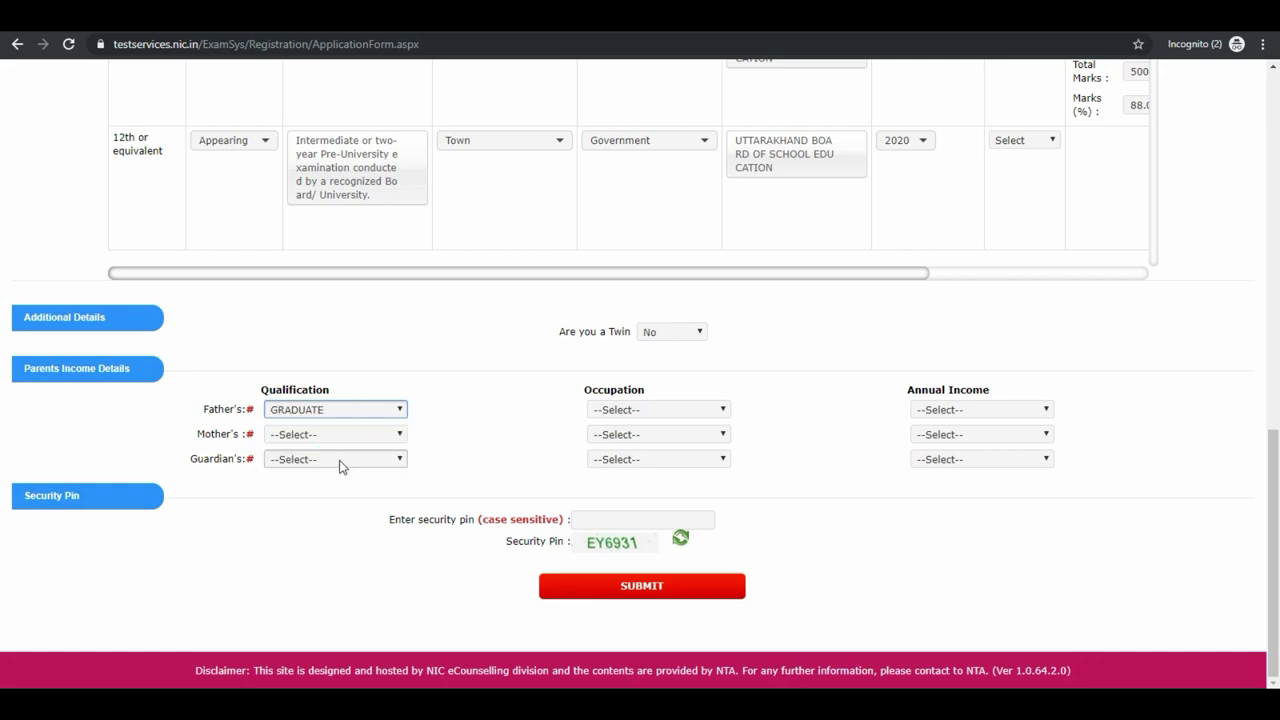
left_click(334, 436)
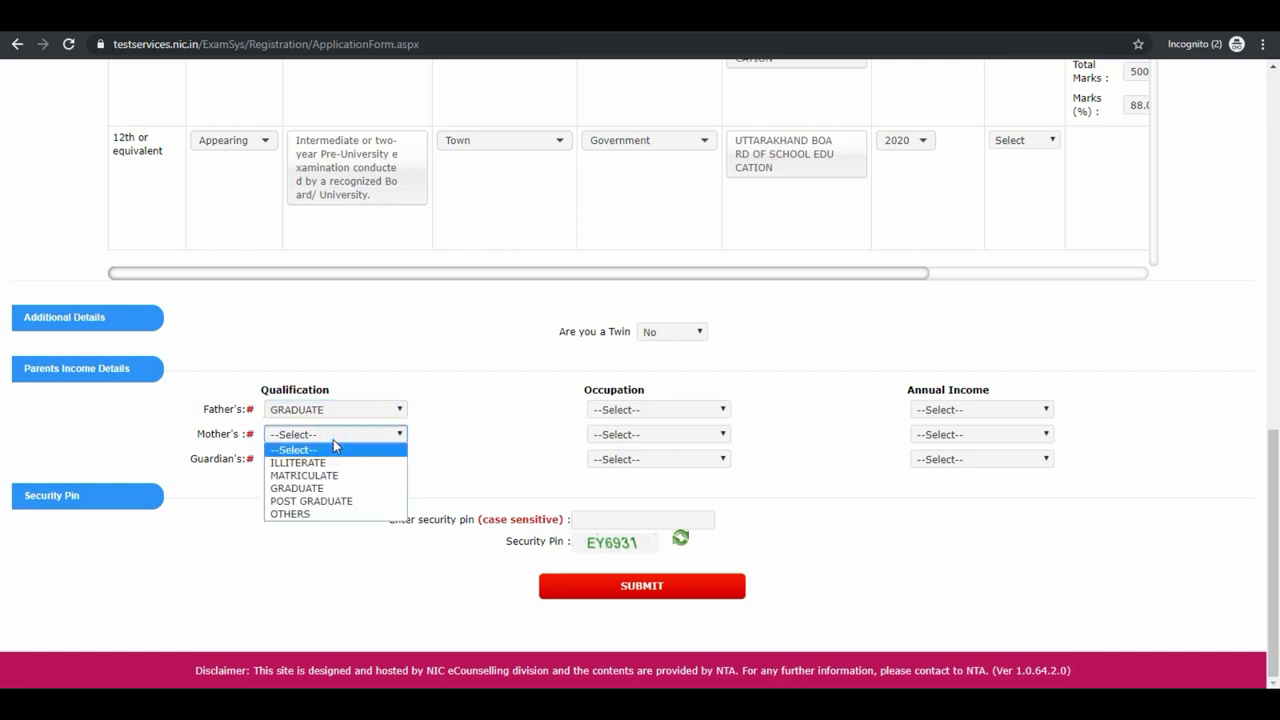
left_click(333, 488)
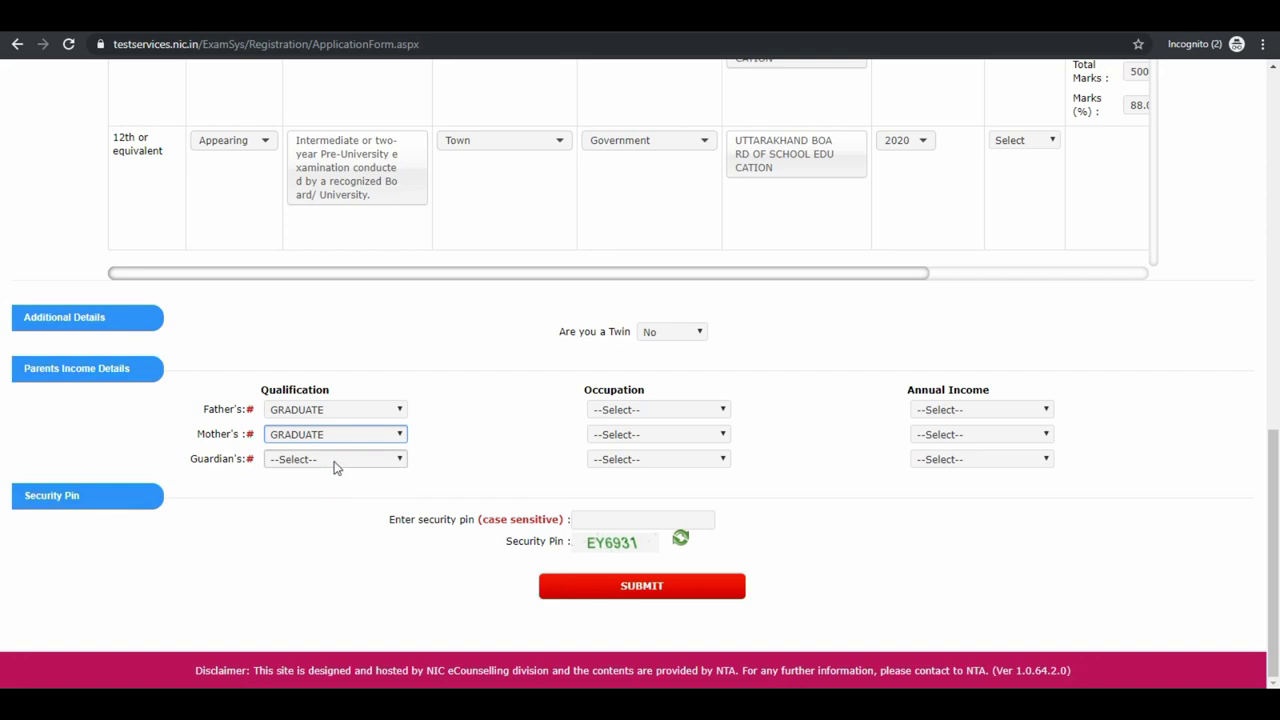
left_click(334, 462)
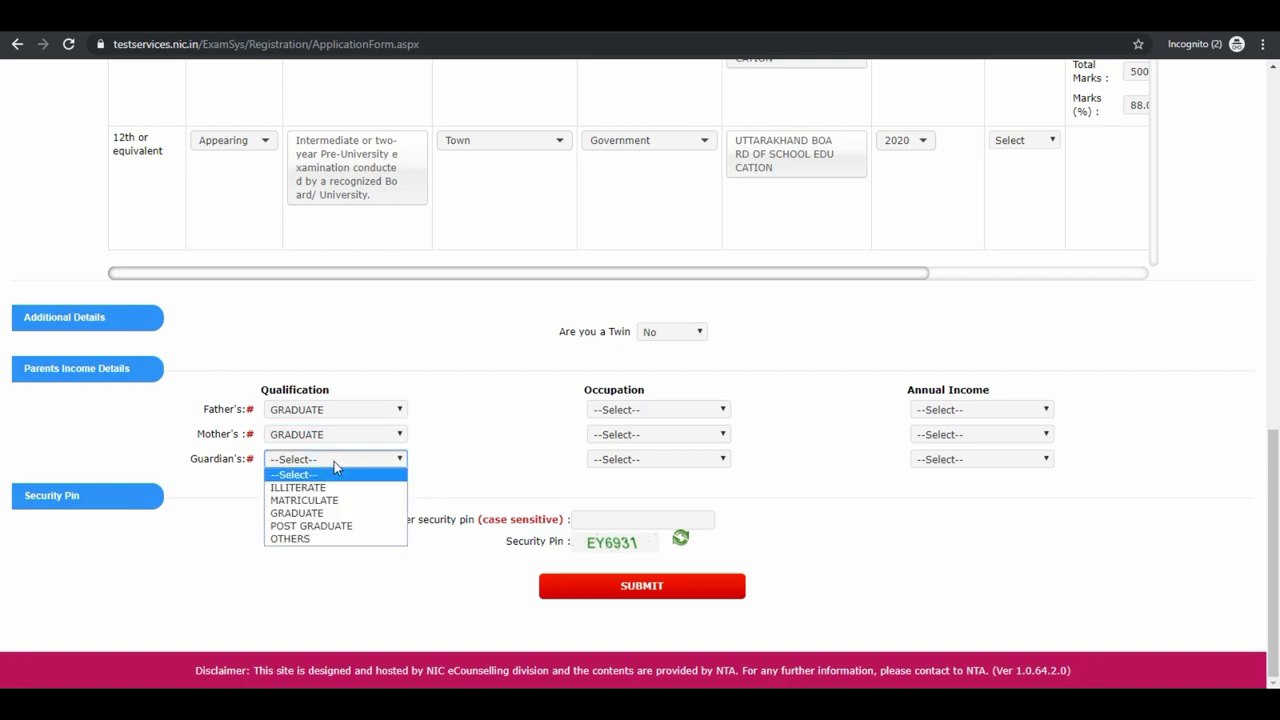
left_click(332, 538)
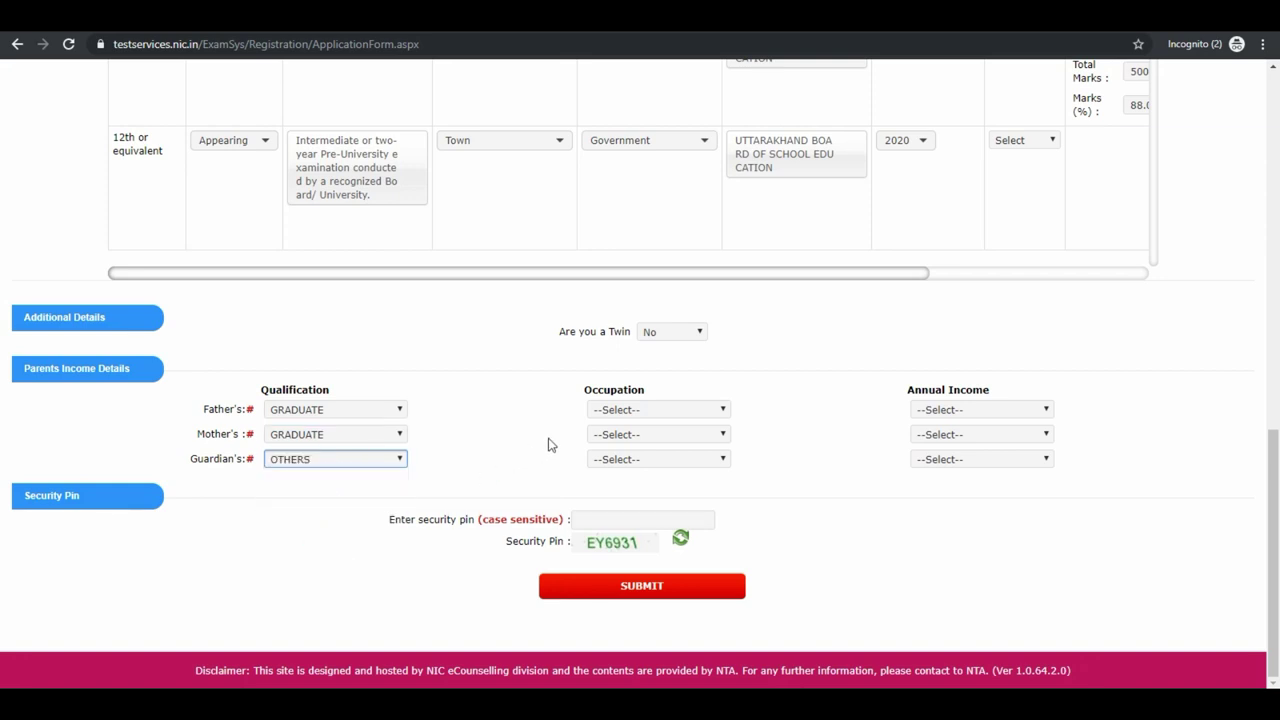
Set occupations: father Business, mother Others (including house wife), guardian Agriculture.
left_click(614, 411)
left_click(622, 450)
left_click(630, 436)
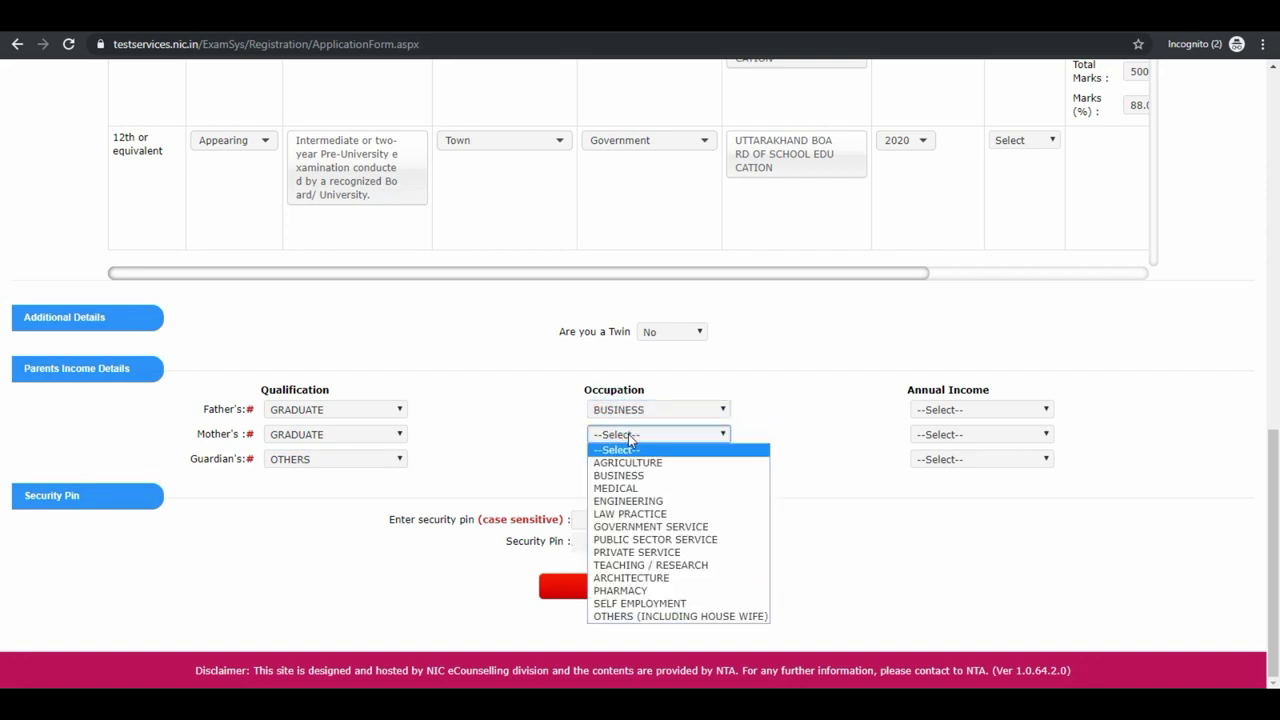
left_click(680, 616)
left_click(640, 461)
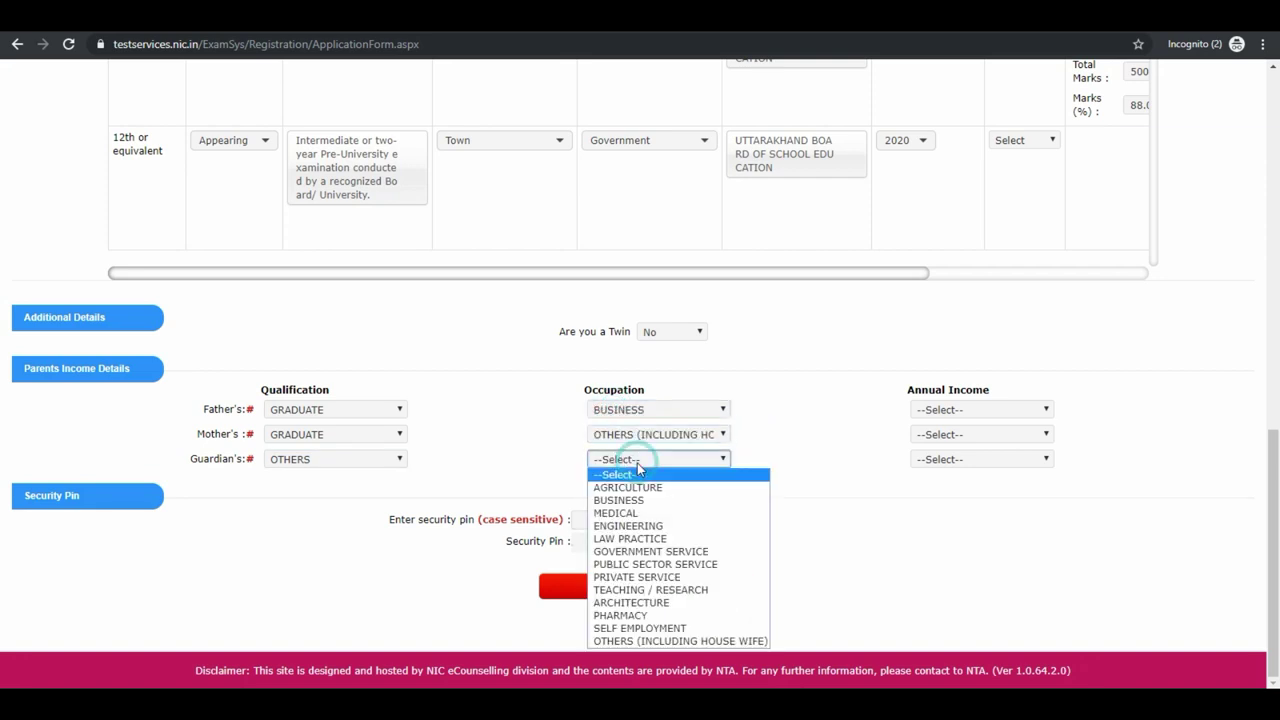
left_click(636, 489)
left_click(949, 409)
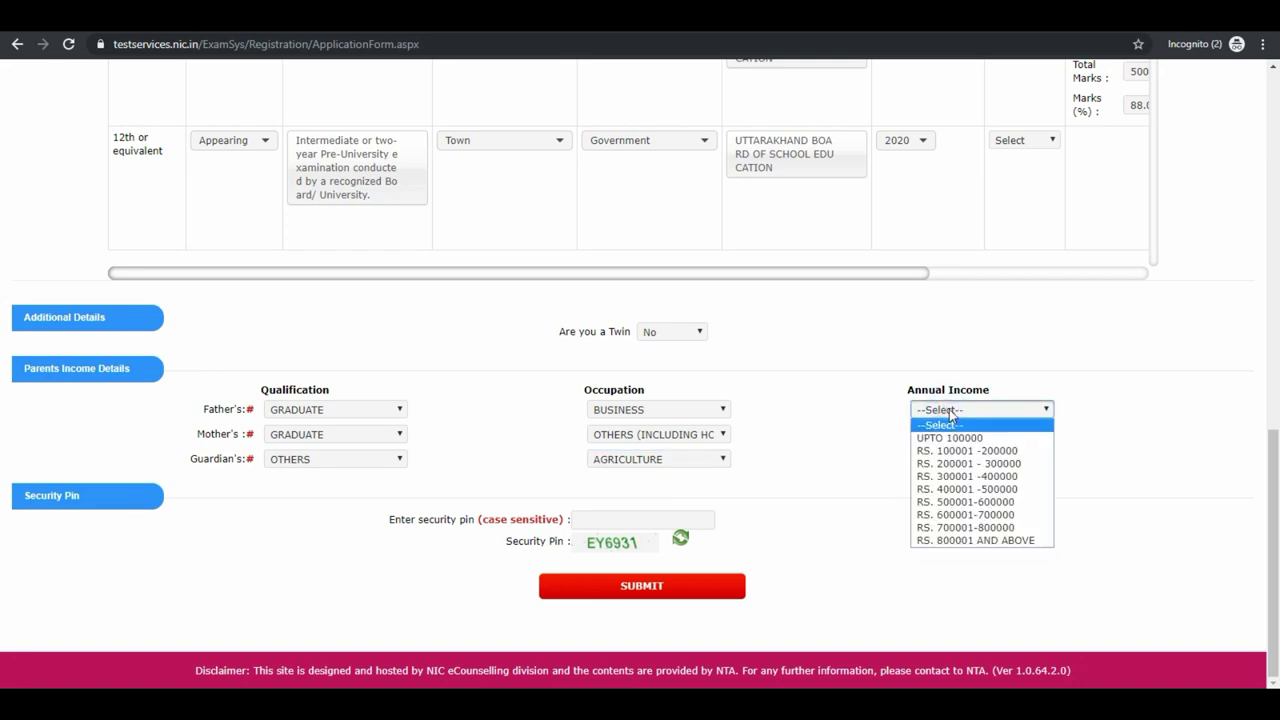
left_click(960, 463)
left_click(960, 434)
left_click(962, 462)
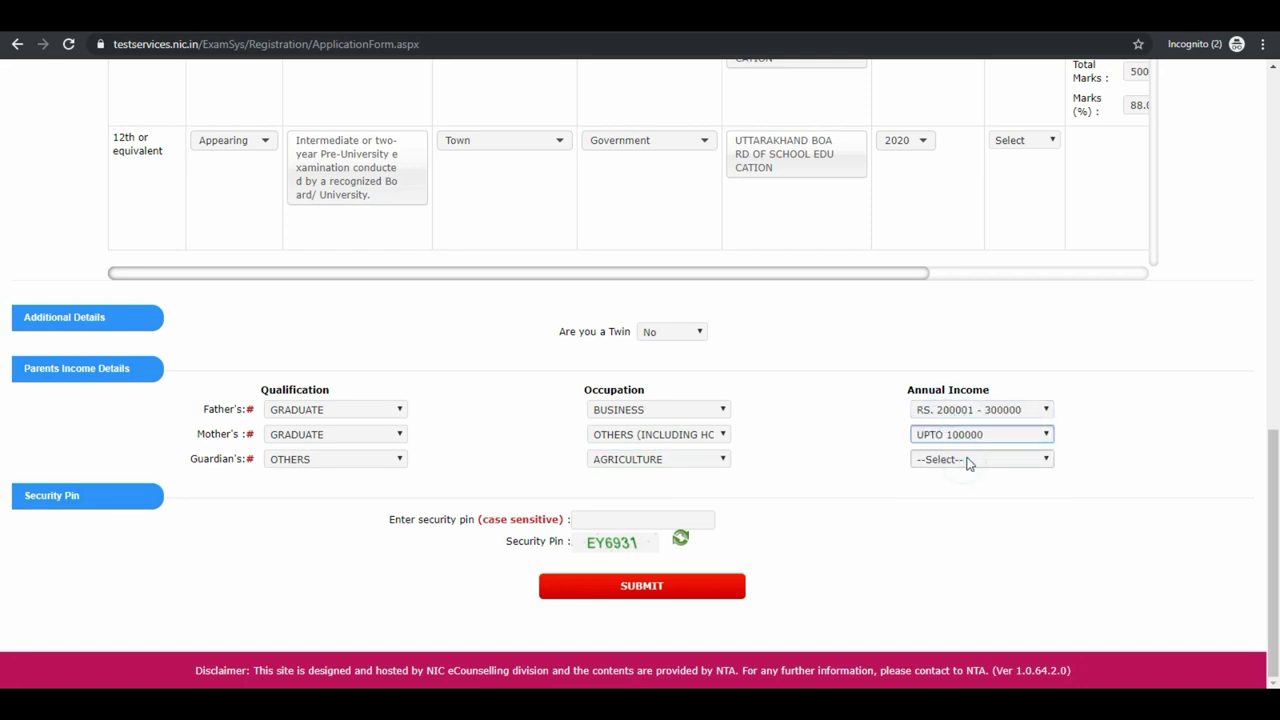
left_click(966, 459)
left_click(972, 501)
Enter the displayed security pin and submit the form to reach the review page.
left_click(688, 520)
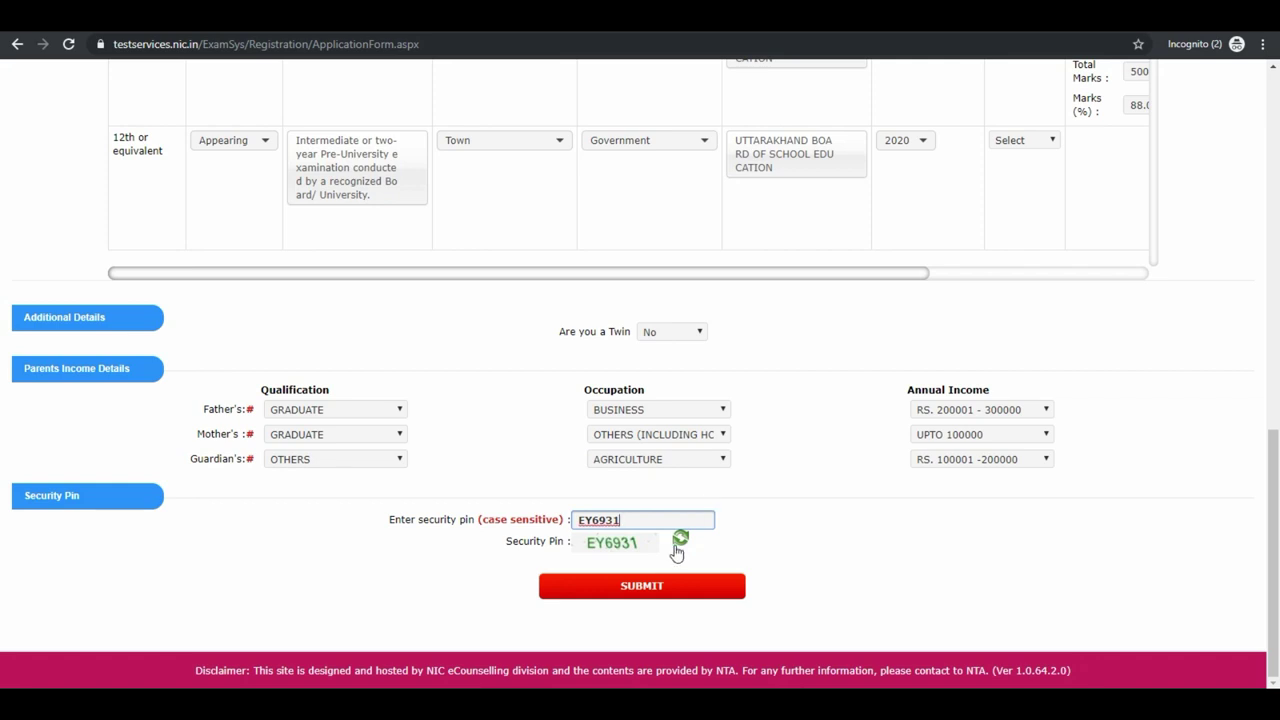
left_click(649, 588)
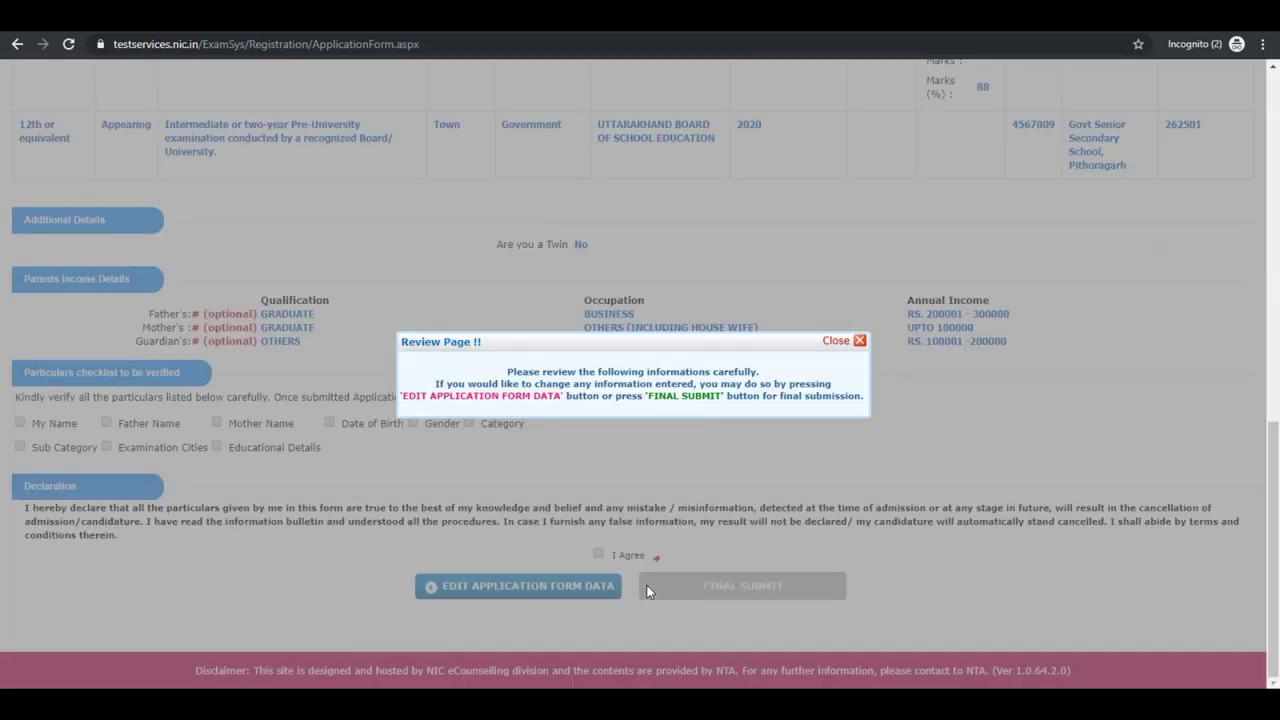
left_click_drag(507, 366, 849, 401)
Dismiss the review notice and tick every particular as verified, from My Name to Educational Details.
left_click(859, 341)
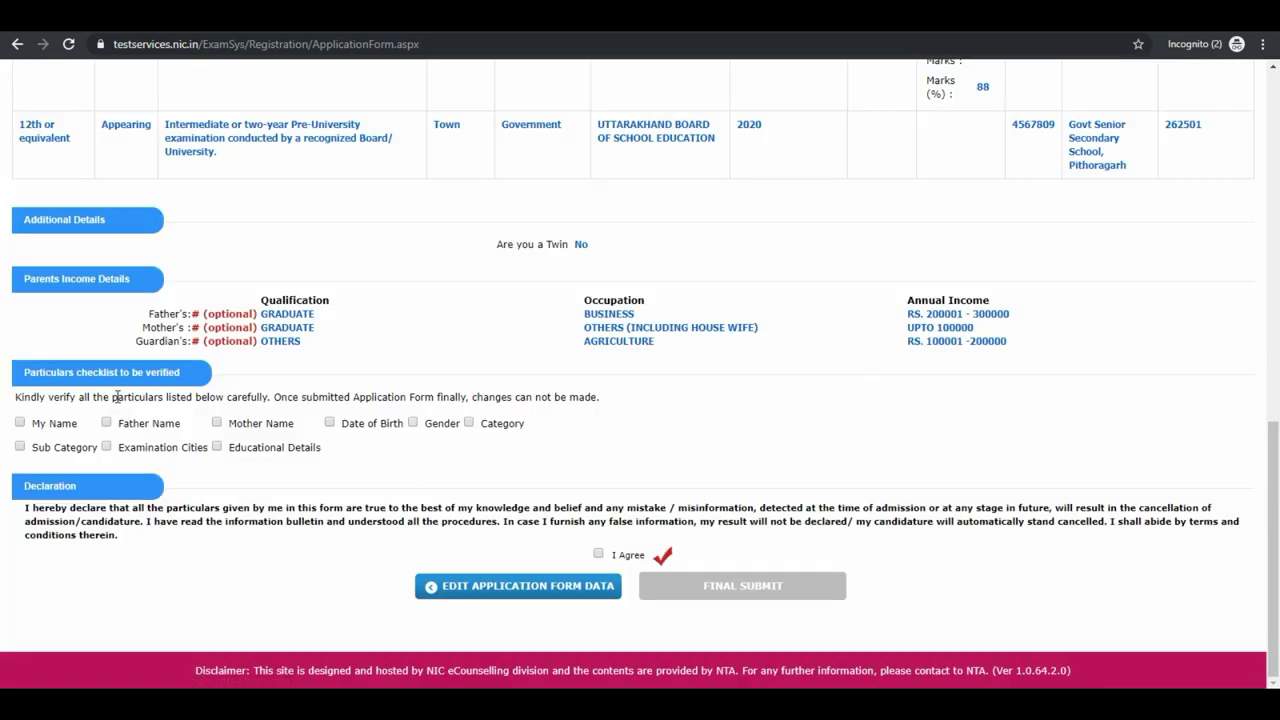
left_click(34, 424)
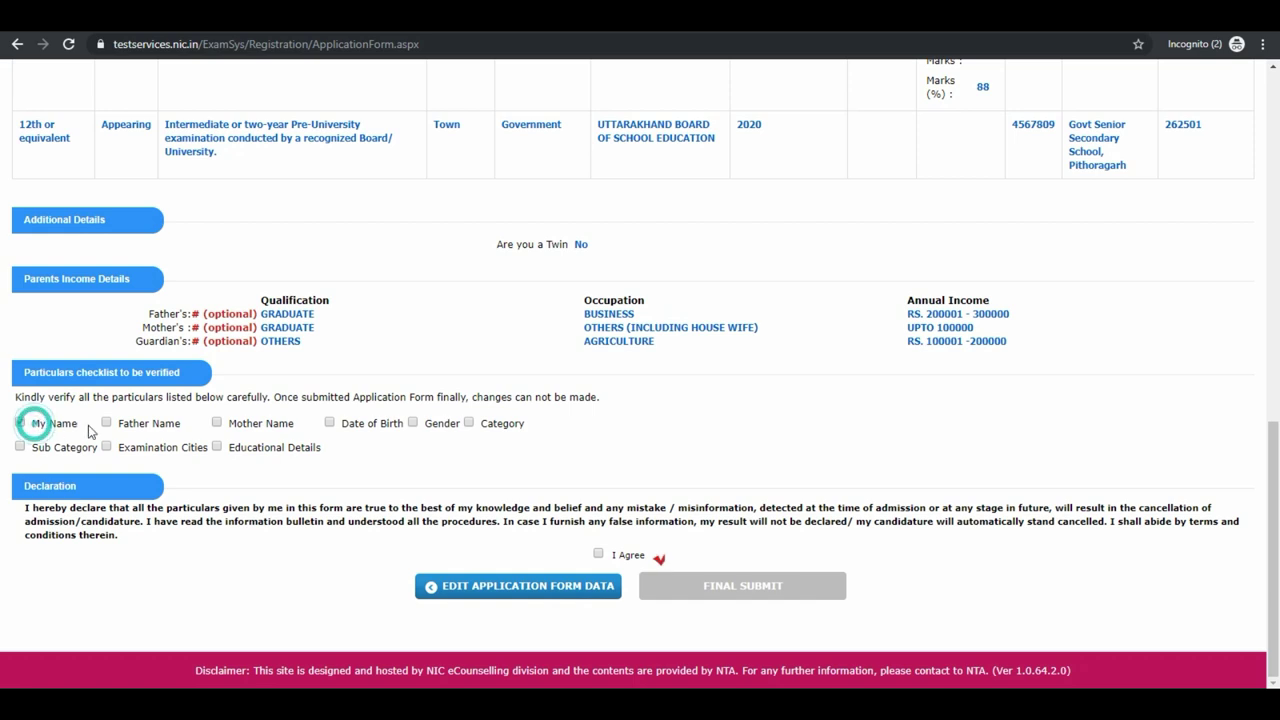
left_click(120, 425)
left_click(232, 424)
left_click(360, 424)
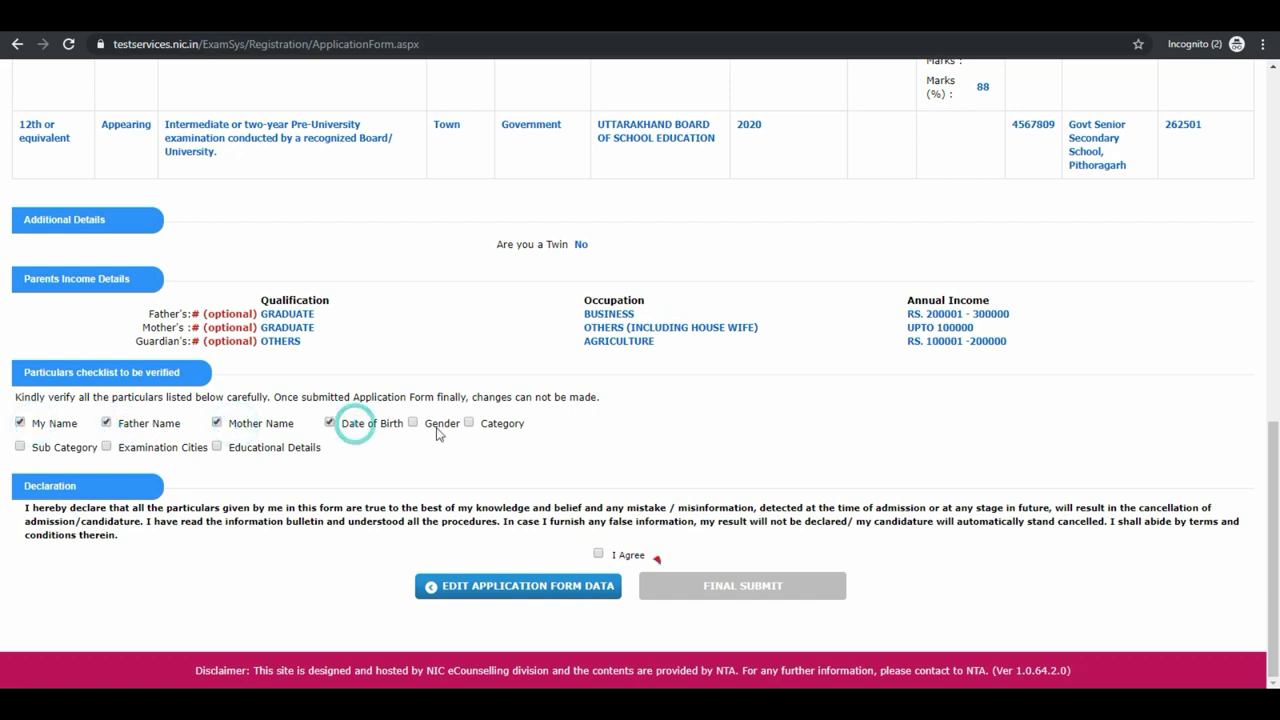
left_click(438, 425)
left_click(487, 426)
left_click(62, 448)
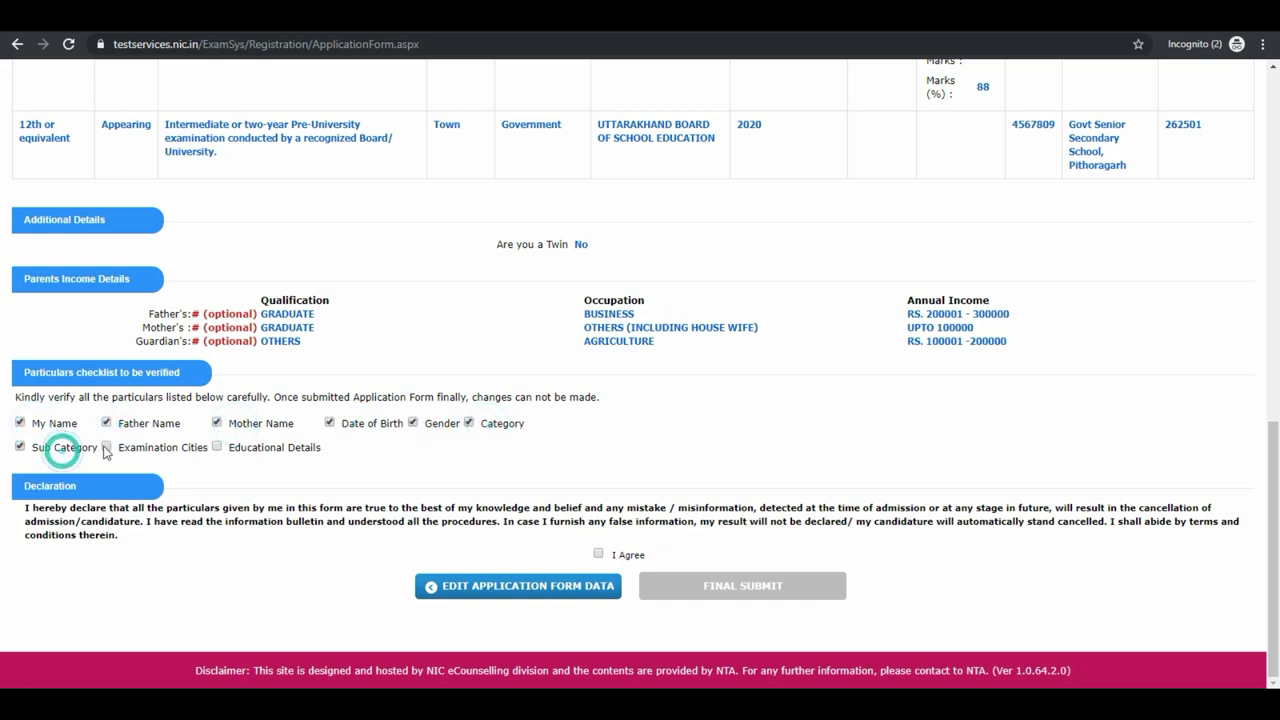
left_click(122, 446)
left_click(234, 447)
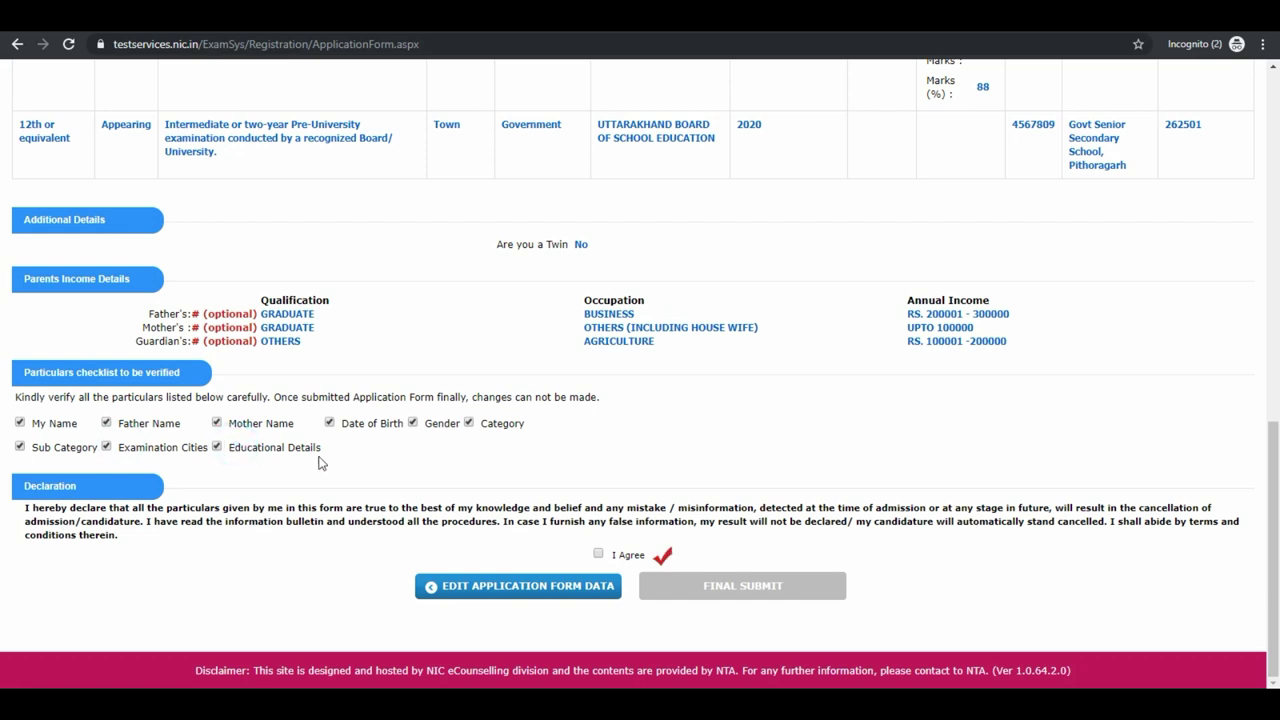
Accept the declaration and confirm the final submission of the application form.
left_click(599, 555)
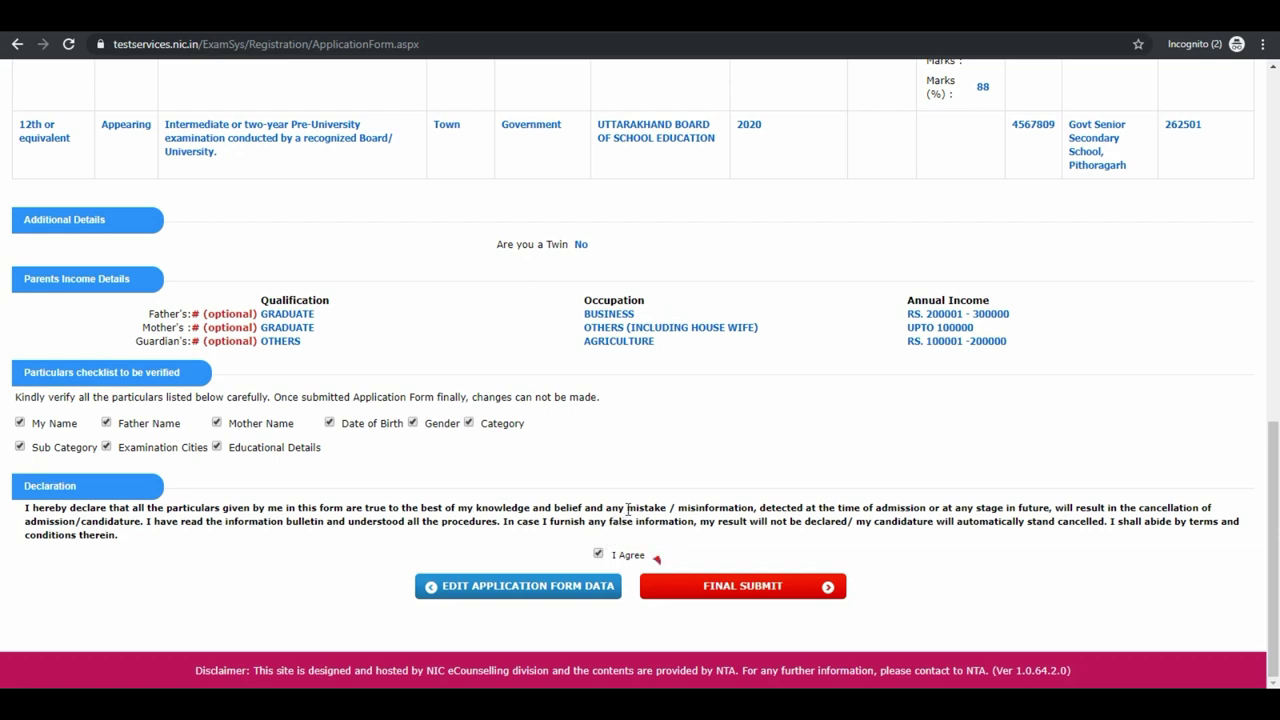
left_click(711, 586)
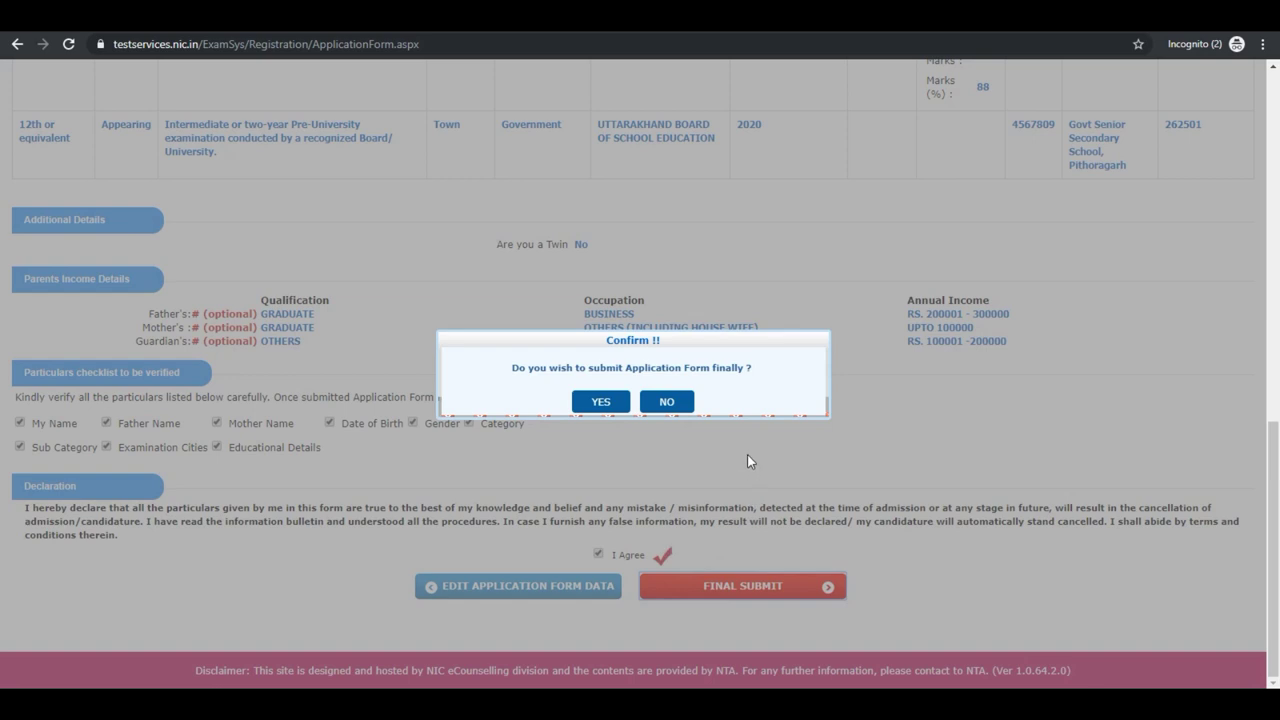
left_click(597, 402)
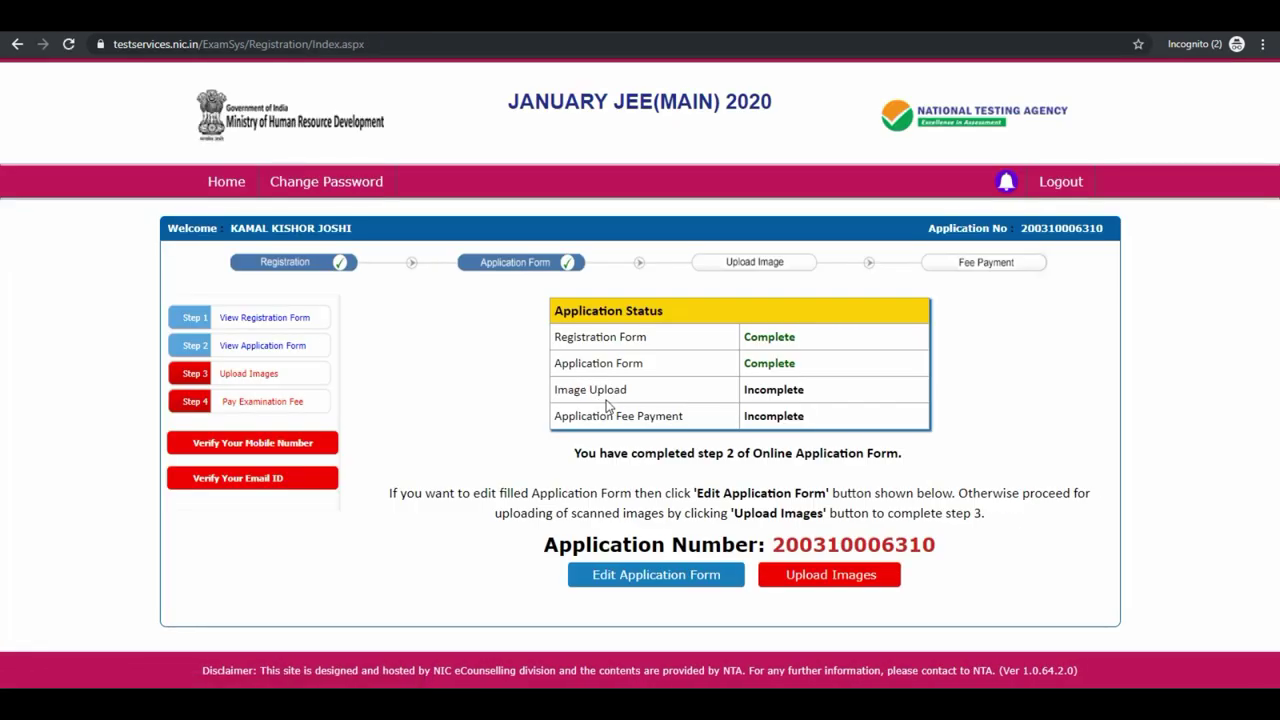
left_click_drag(554, 391, 628, 398)
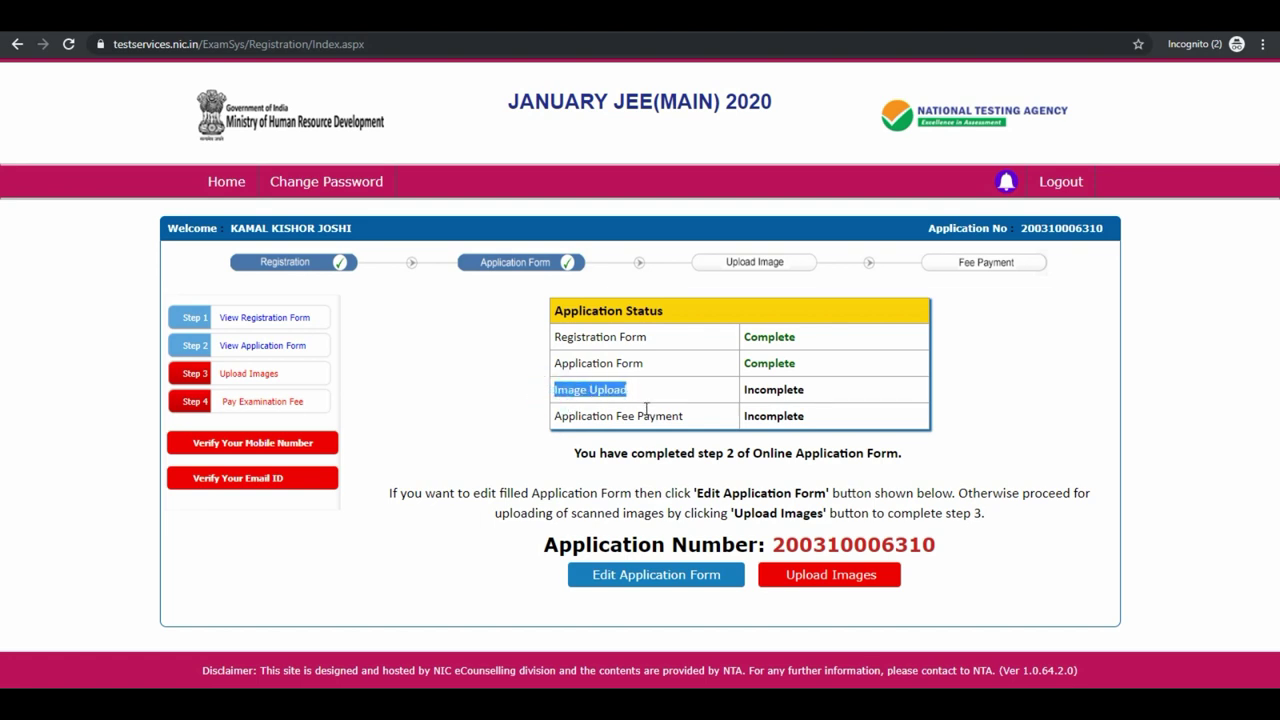
left_click(646, 410)
triple_click(558, 416)
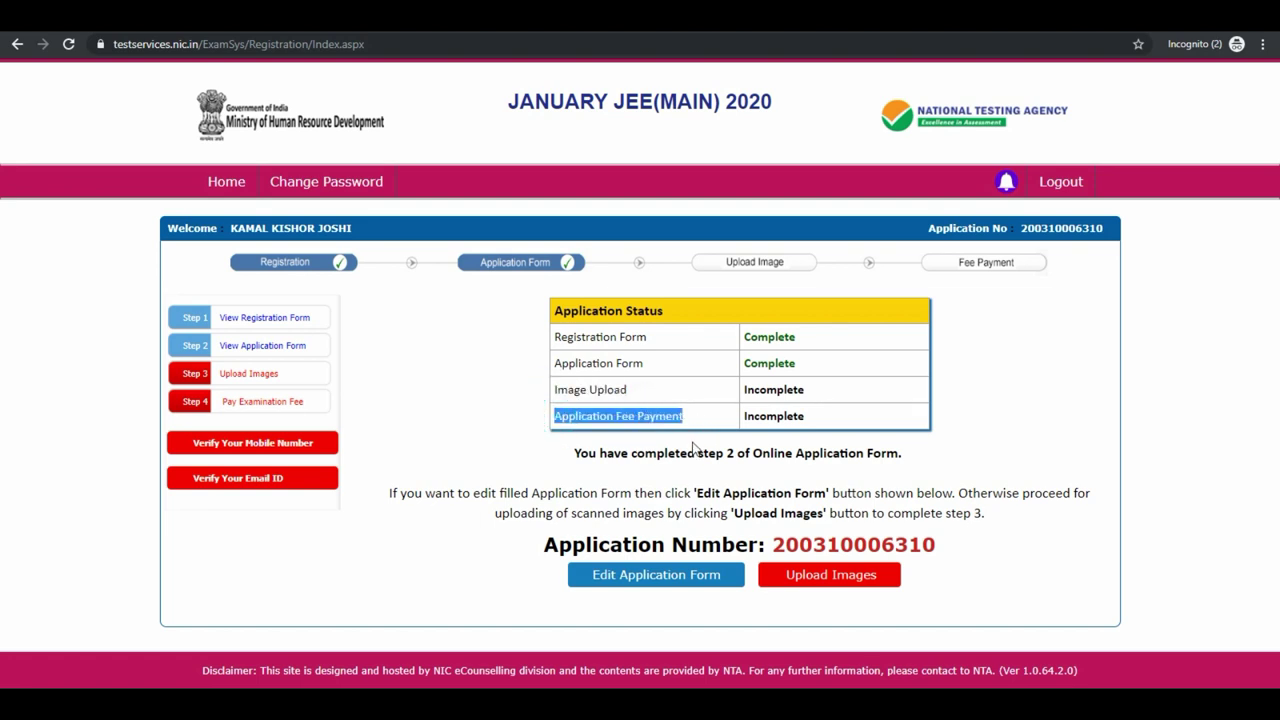
left_click(692, 447)
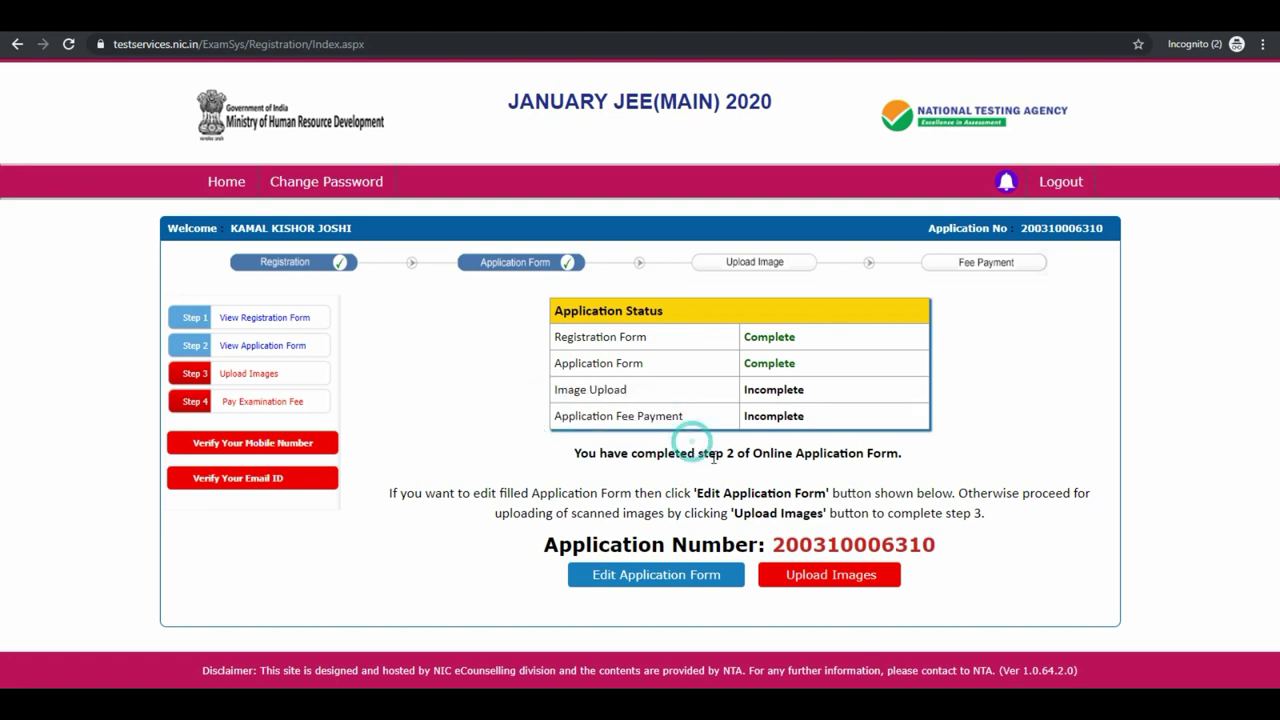
Upload the photograph and signature files with the security pin and the verified-images checkbox ticked.
left_click(802, 580)
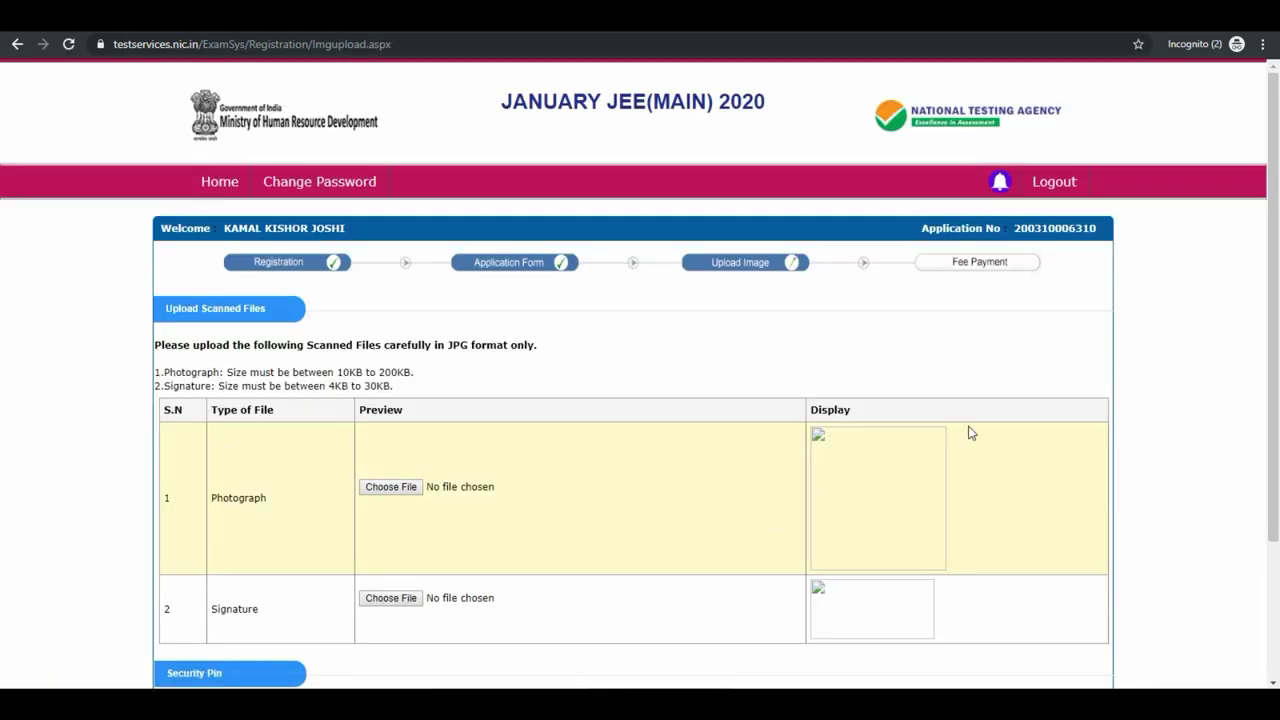
left_click(400, 488)
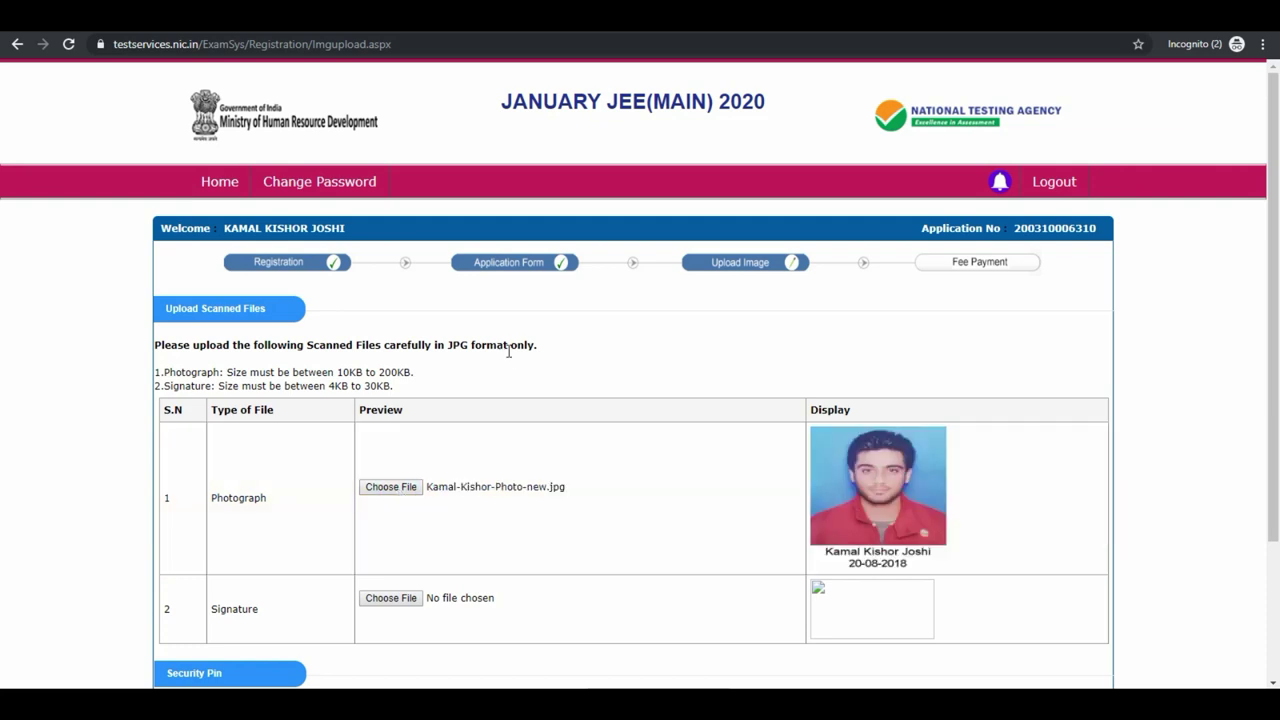
scroll(509, 352, "down", 2)
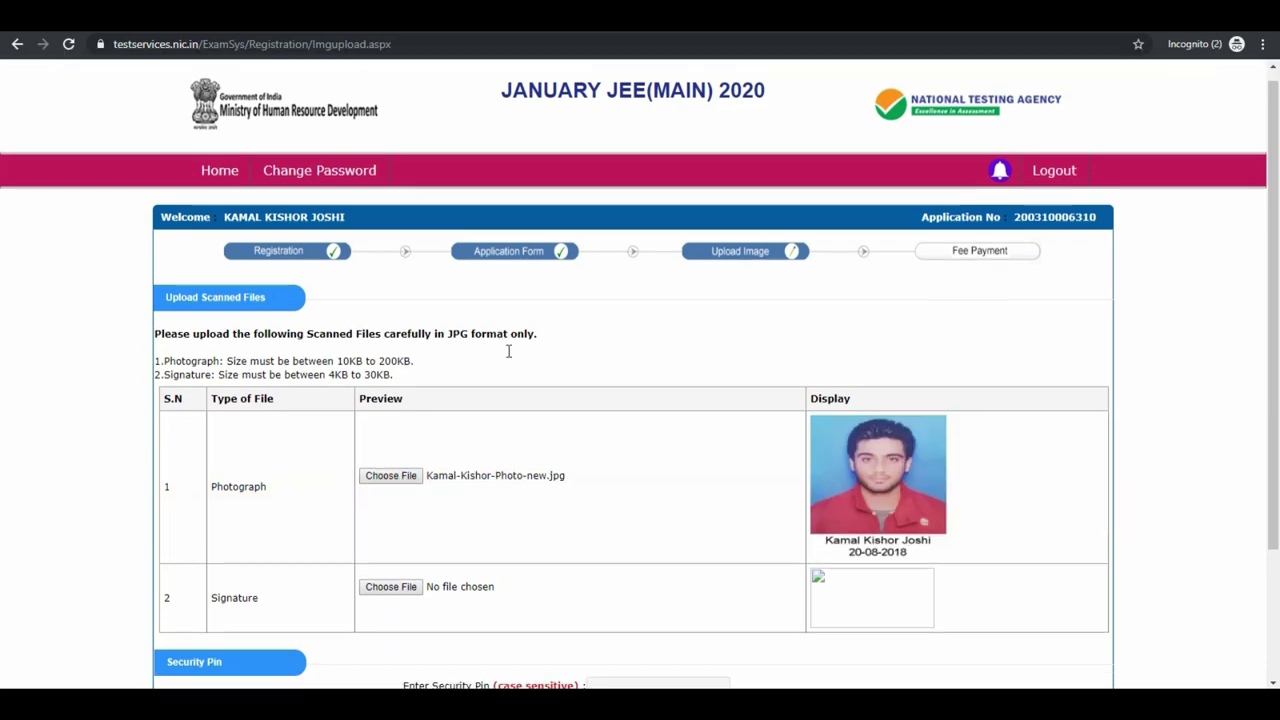
left_click(390, 438)
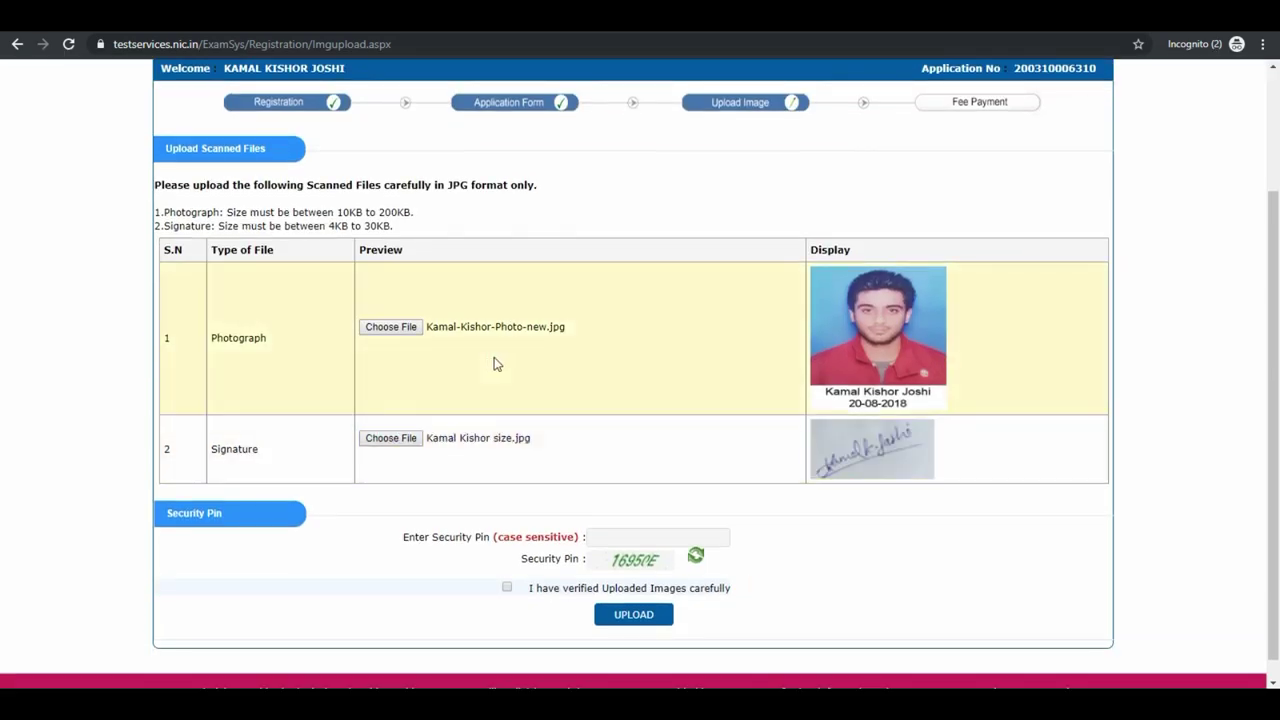
scroll(495, 364, "down", 1)
left_click(677, 512)
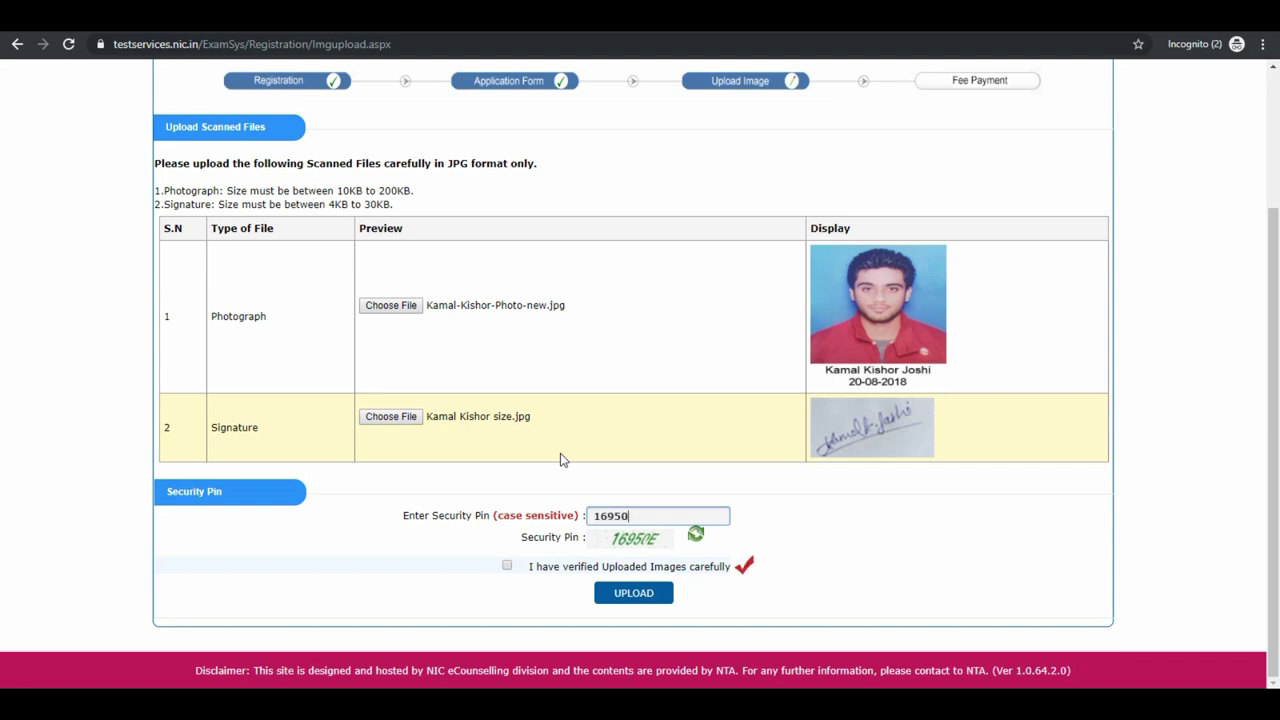
left_click(507, 566)
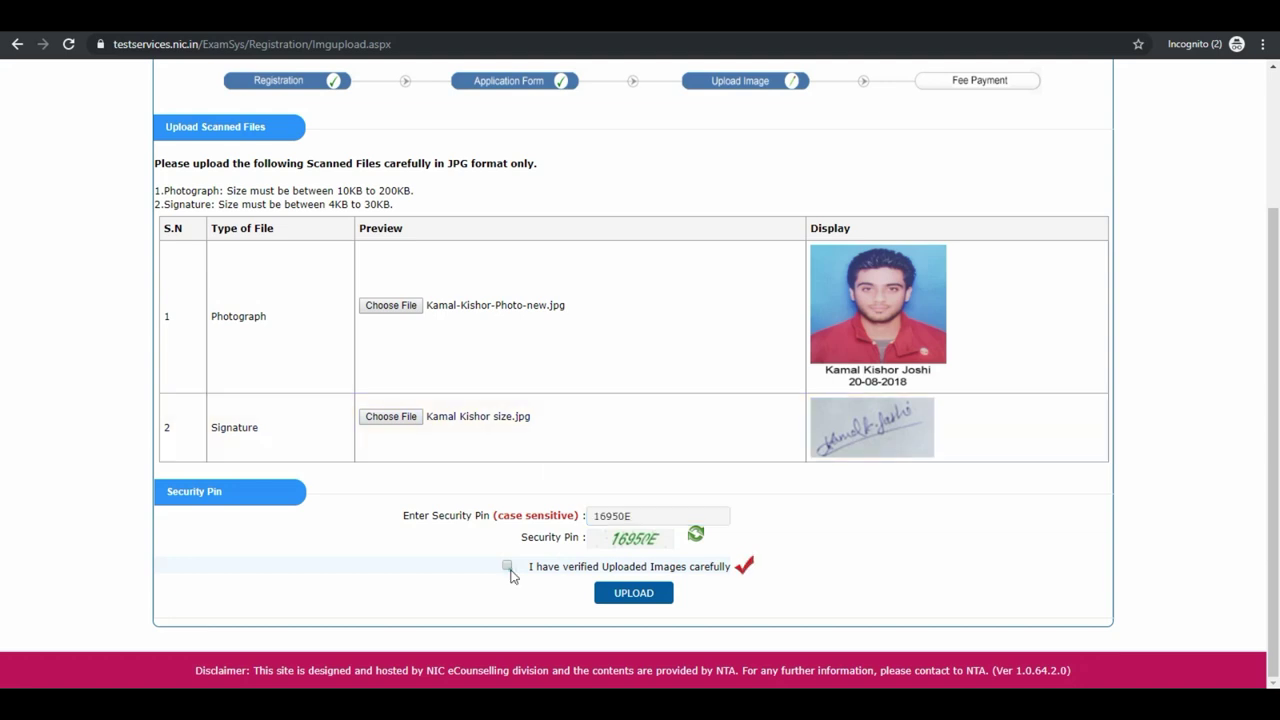
left_click(633, 595)
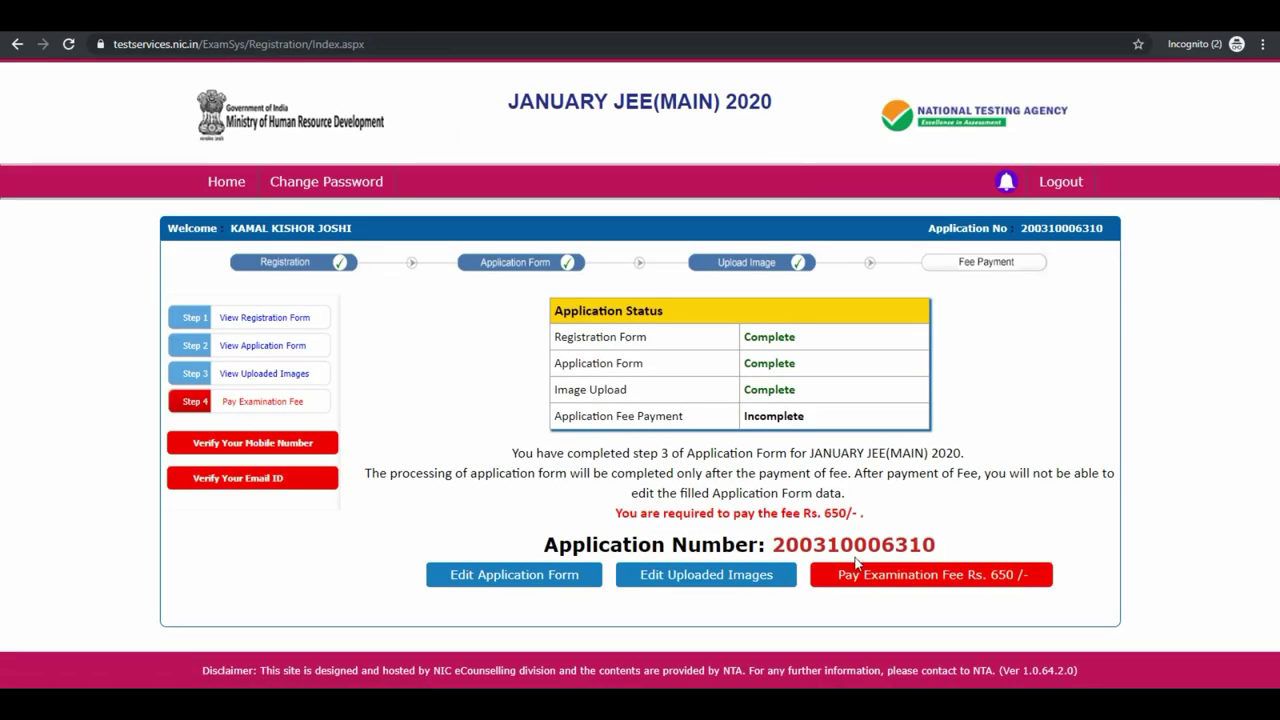
Choose online payment through SBI MOPS for the Rs. 650 examination fee.
left_click(862, 572)
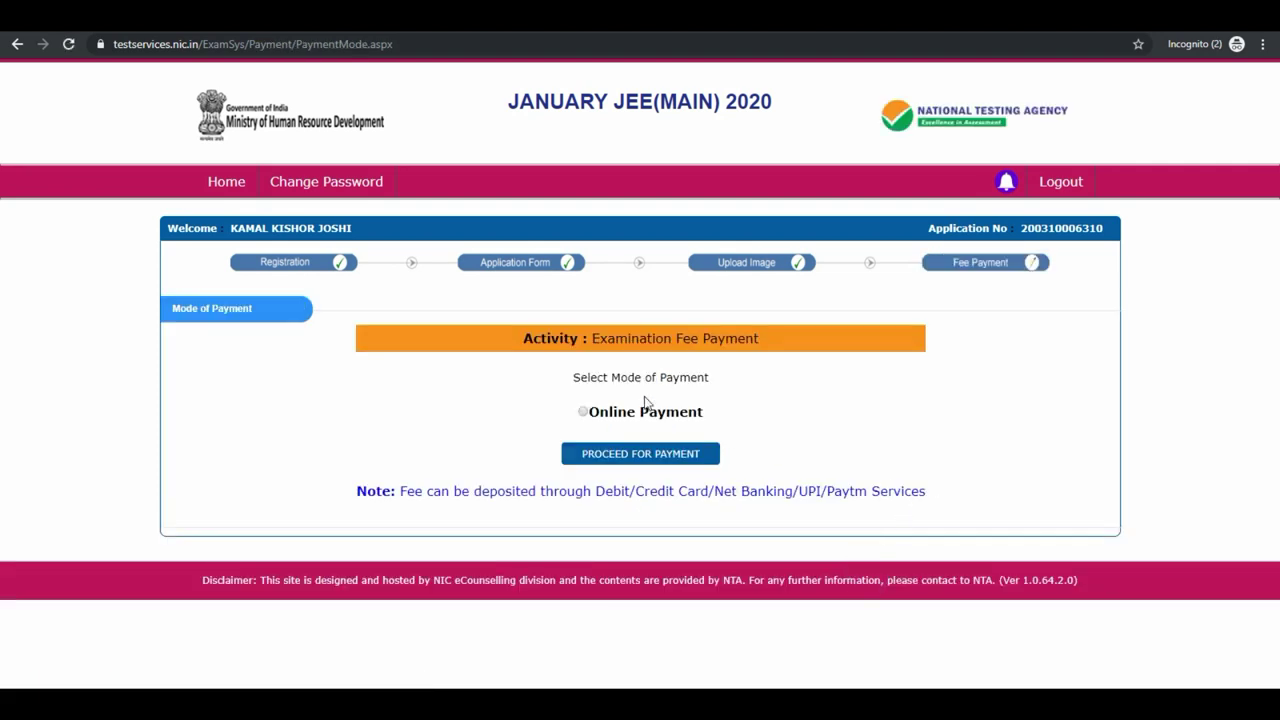
left_click(650, 411)
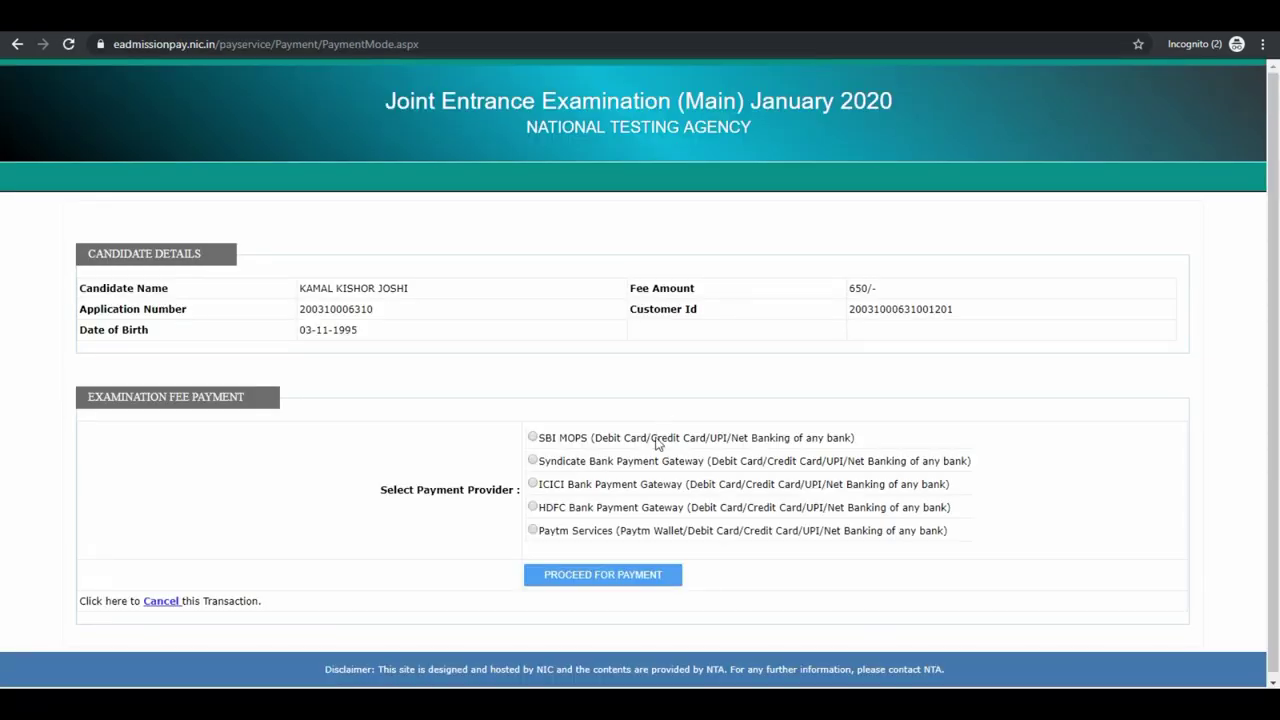
left_click(665, 440)
Pay the 650 rupee fee with a State Bank debit card and return to the JEE Main site.
left_click(603, 574)
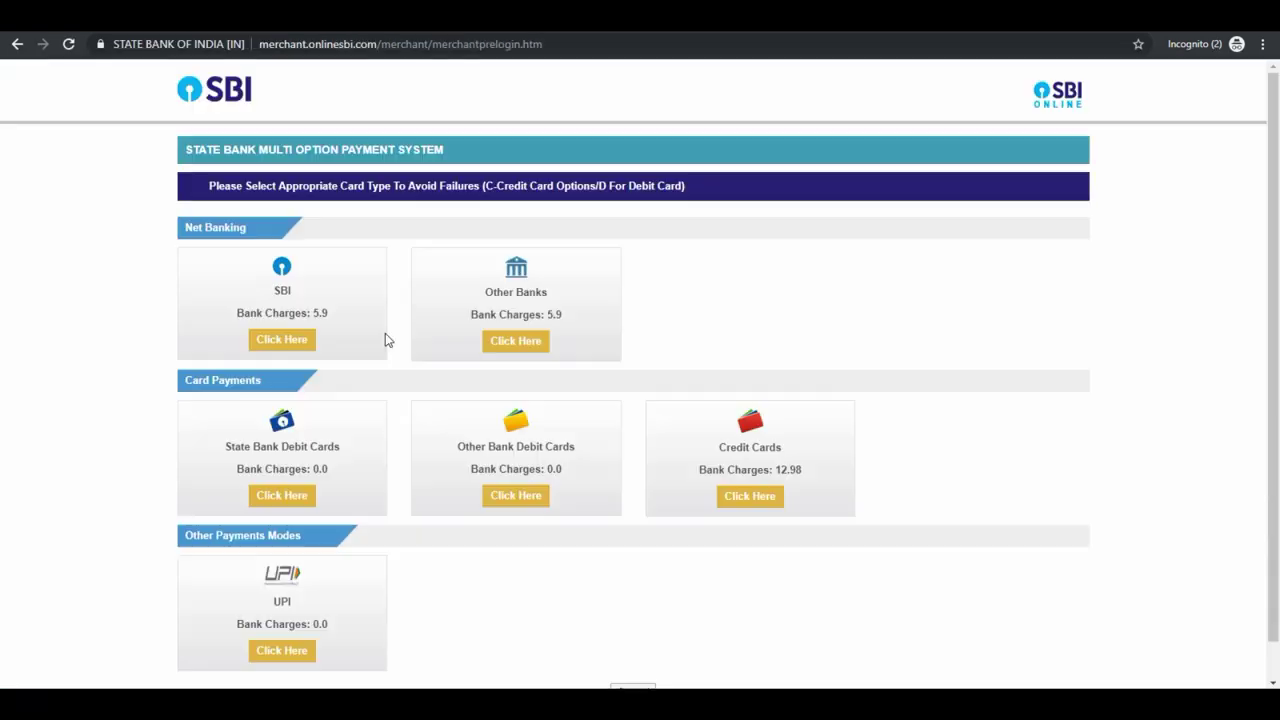
left_click(307, 496)
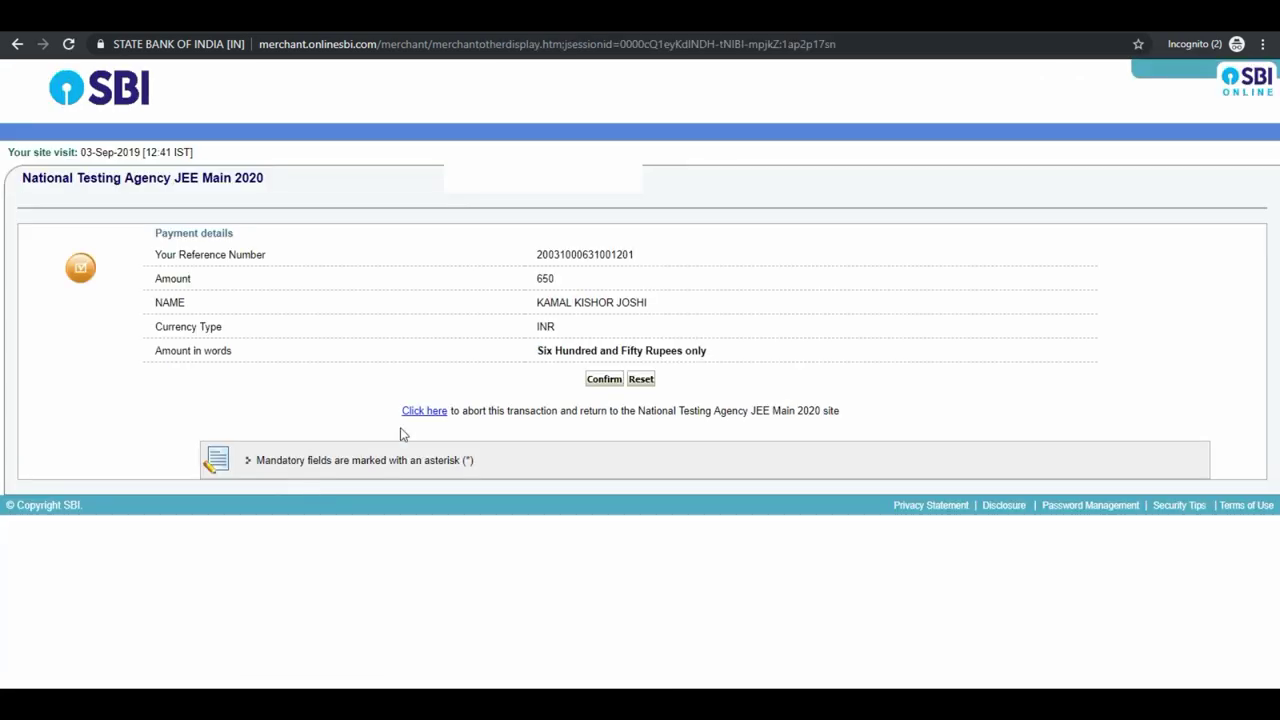
left_click(603, 380)
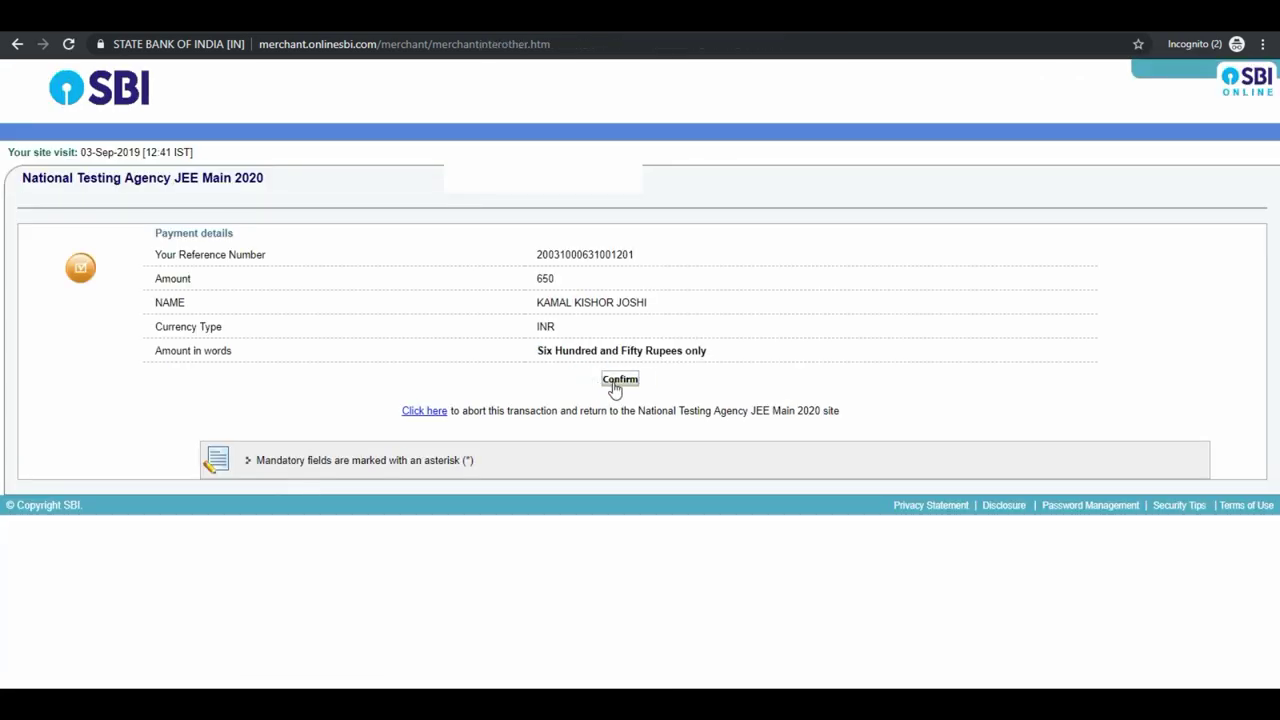
left_click(612, 383)
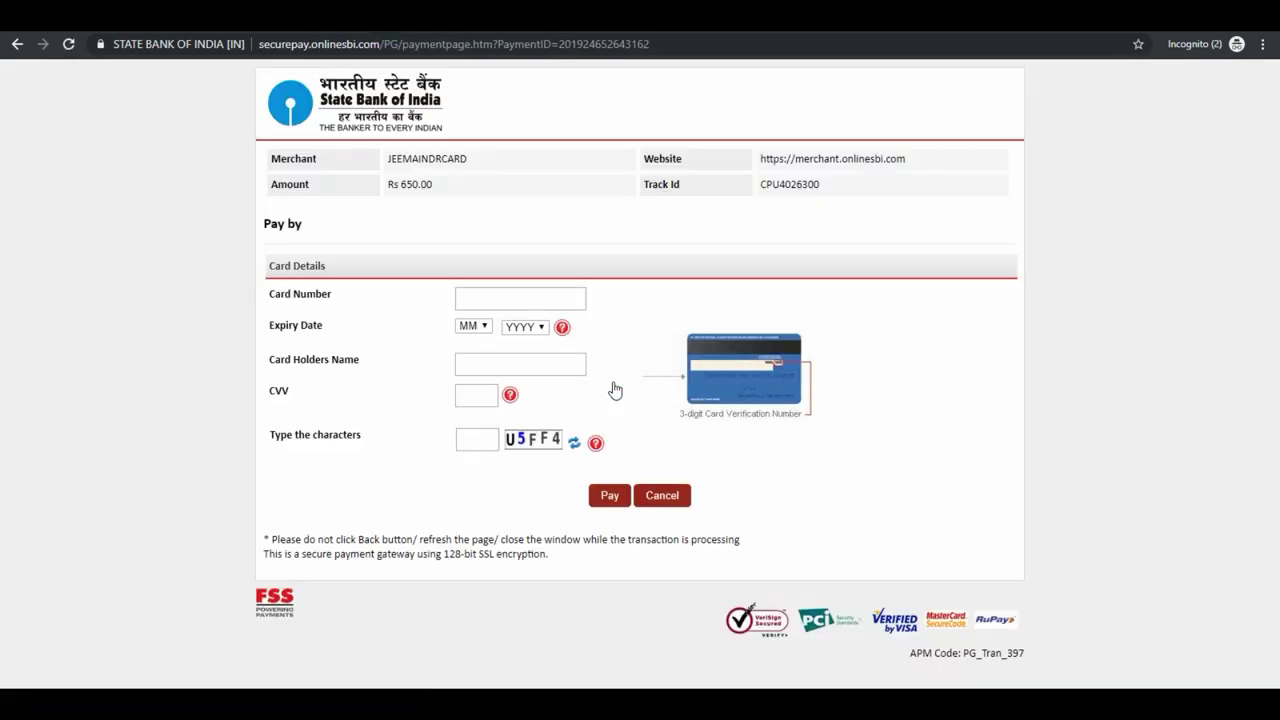
left_click(523, 300)
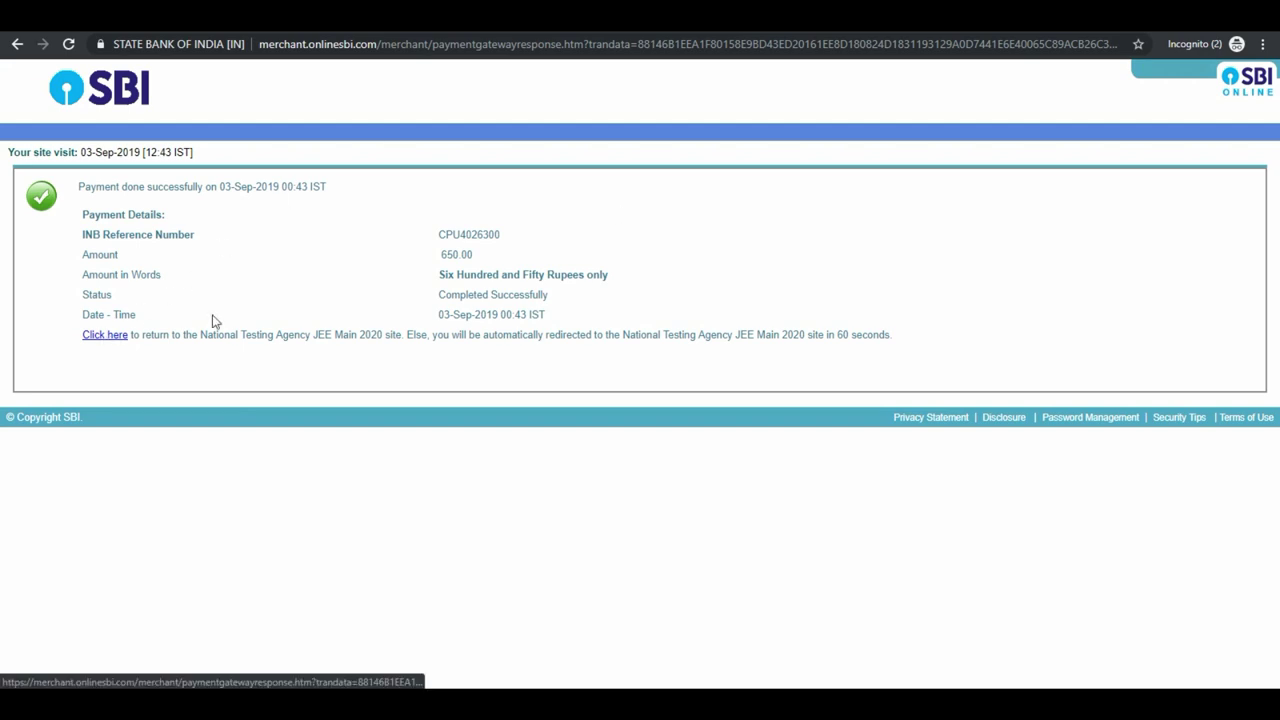
left_click(108, 336)
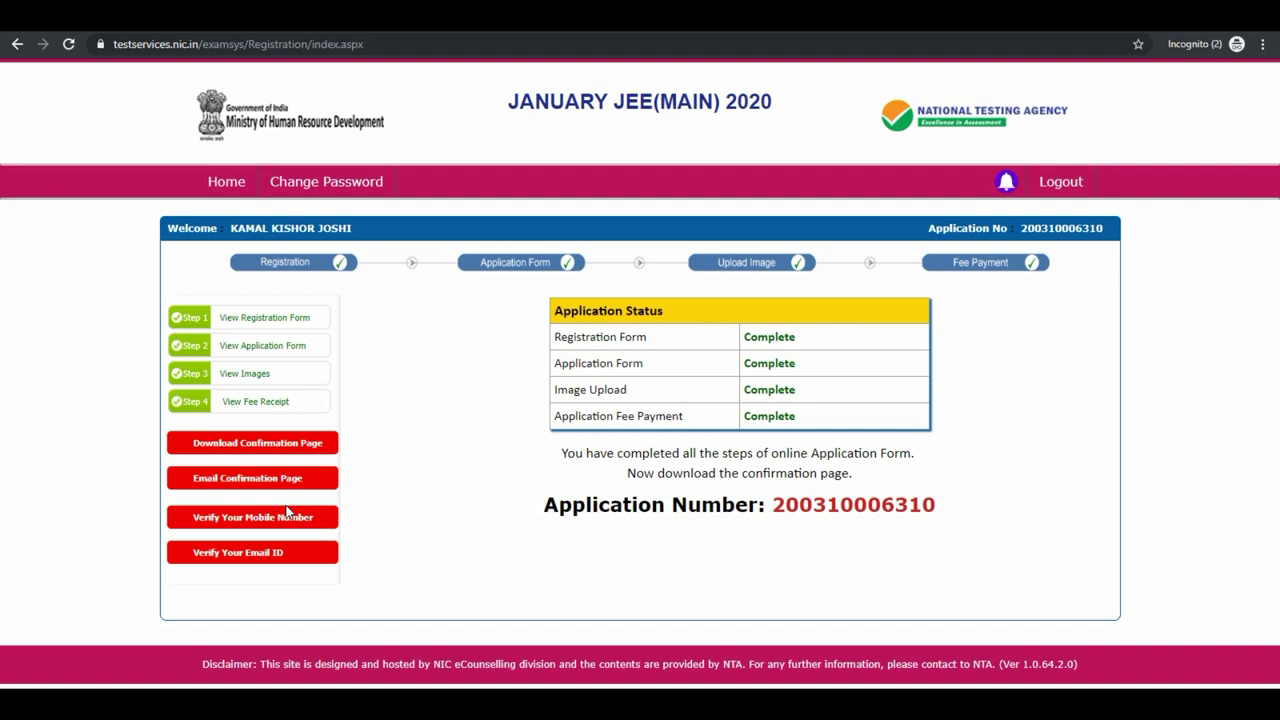
Verify the registered mobile number with the security pin and SMS OTP, then return to the status page.
left_click(286, 518)
left_click(643, 330)
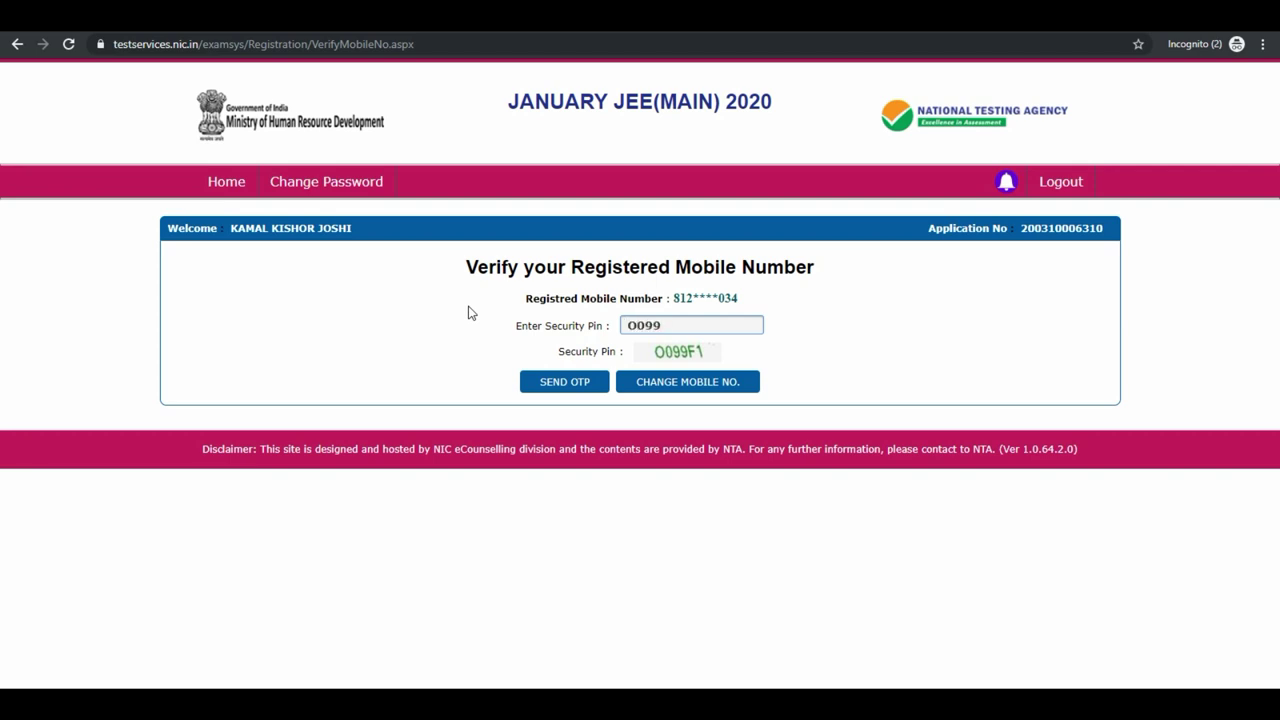
left_click(535, 381)
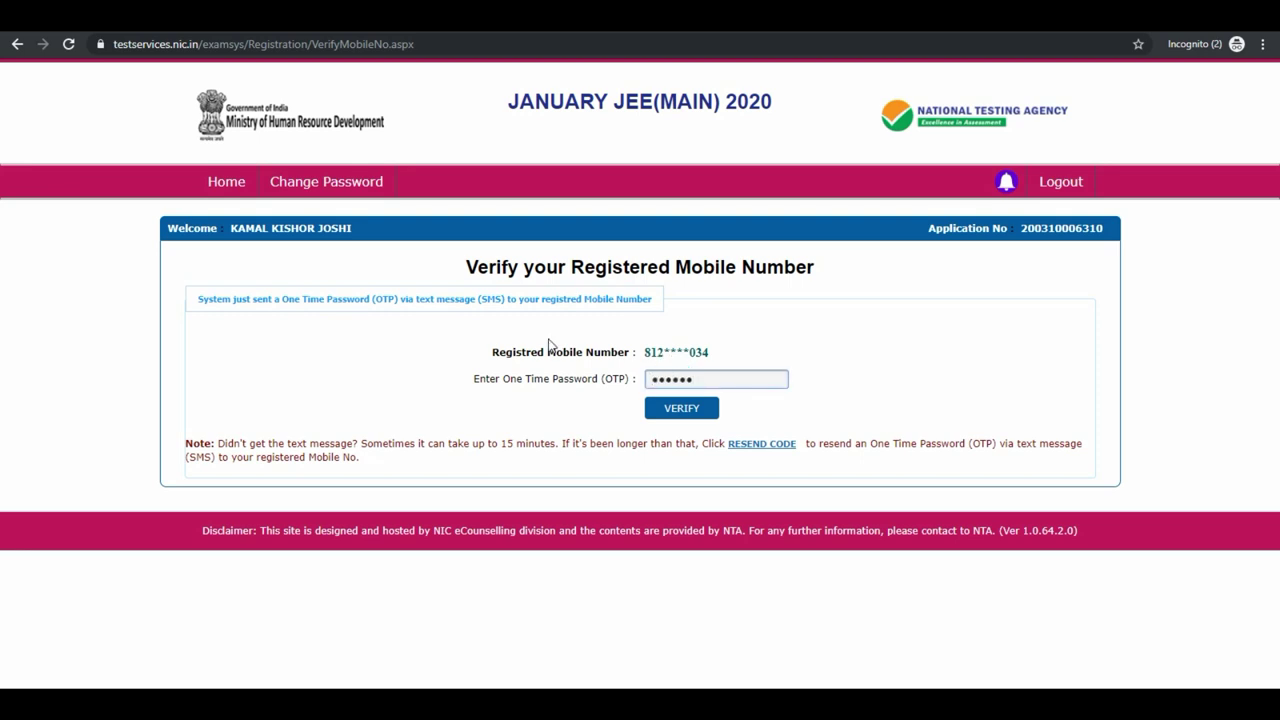
left_click(674, 410)
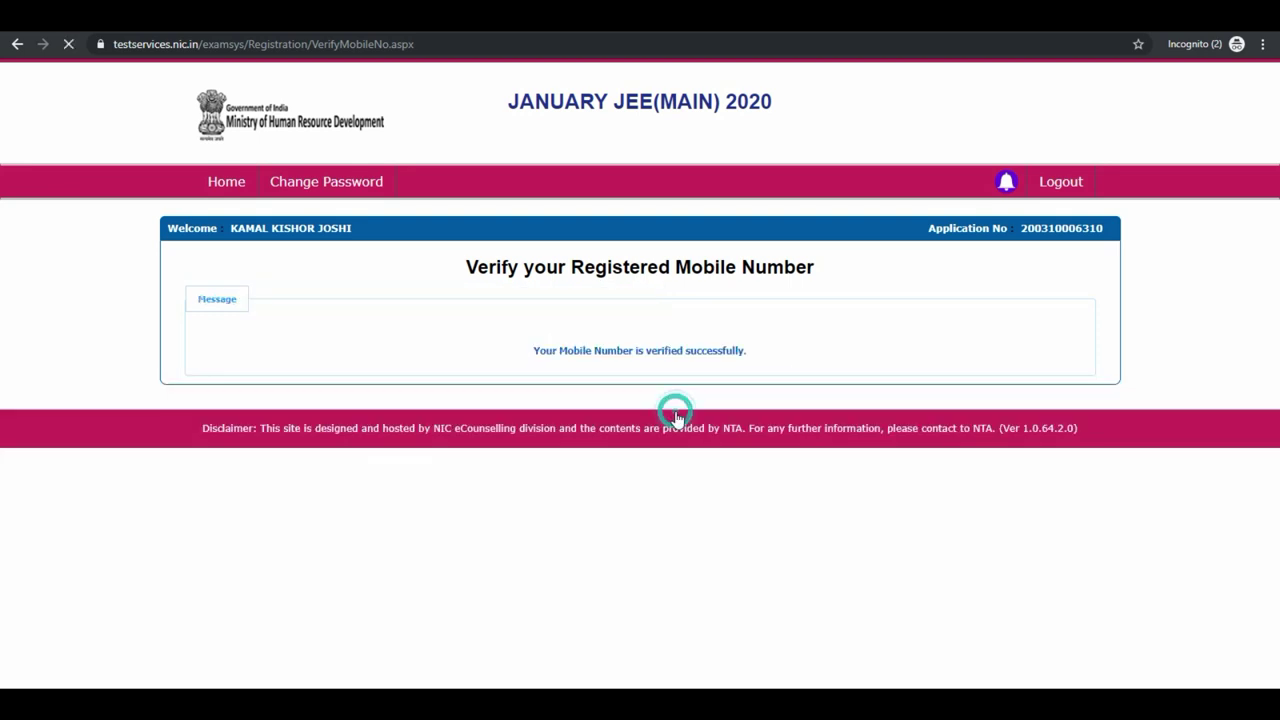
left_click(226, 188)
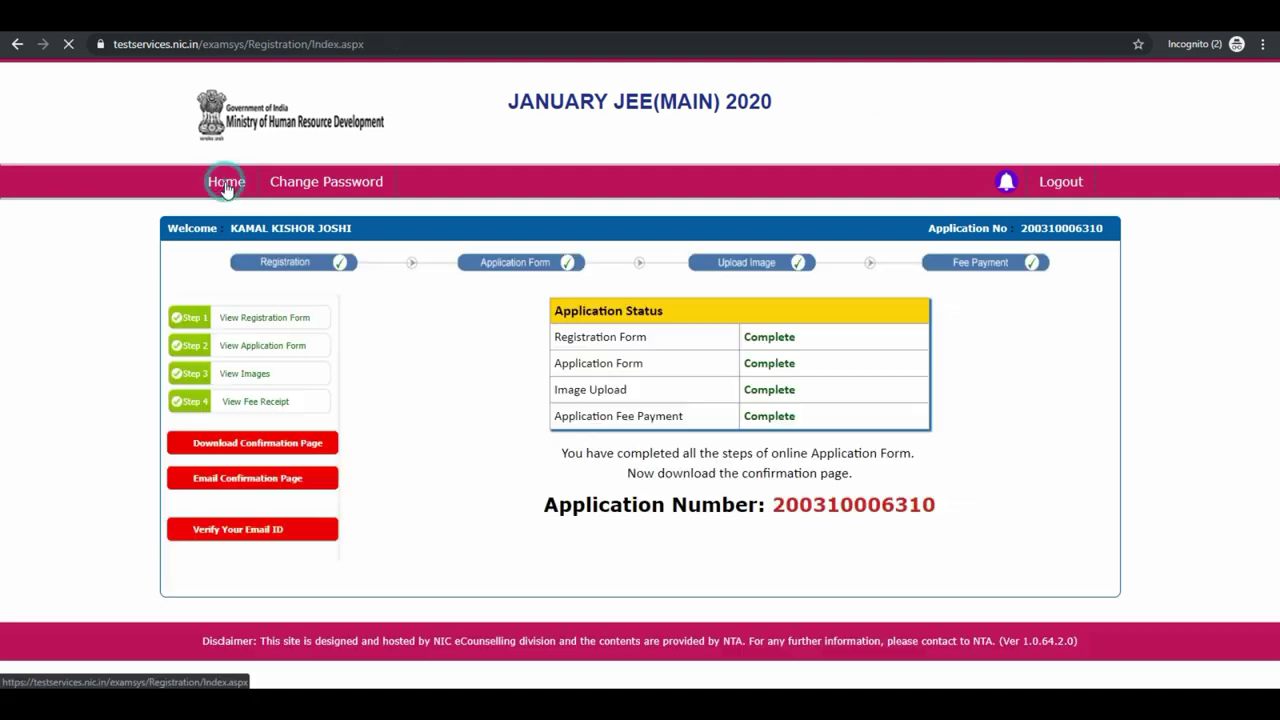
Verify the registered email ID by entering the security pin and the emailed OTP.
left_click(252, 531)
left_click(654, 326)
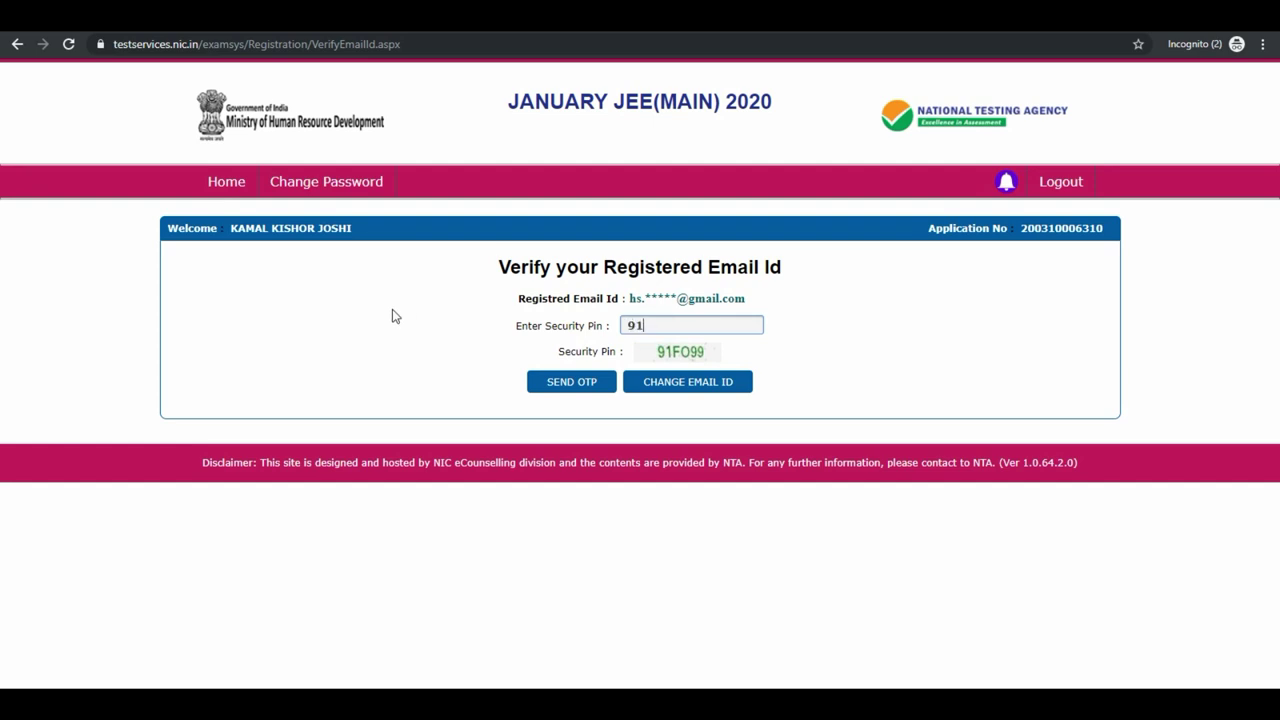
type("91FO99")
left_click(545, 385)
left_click(716, 379)
key("ctrl+v")
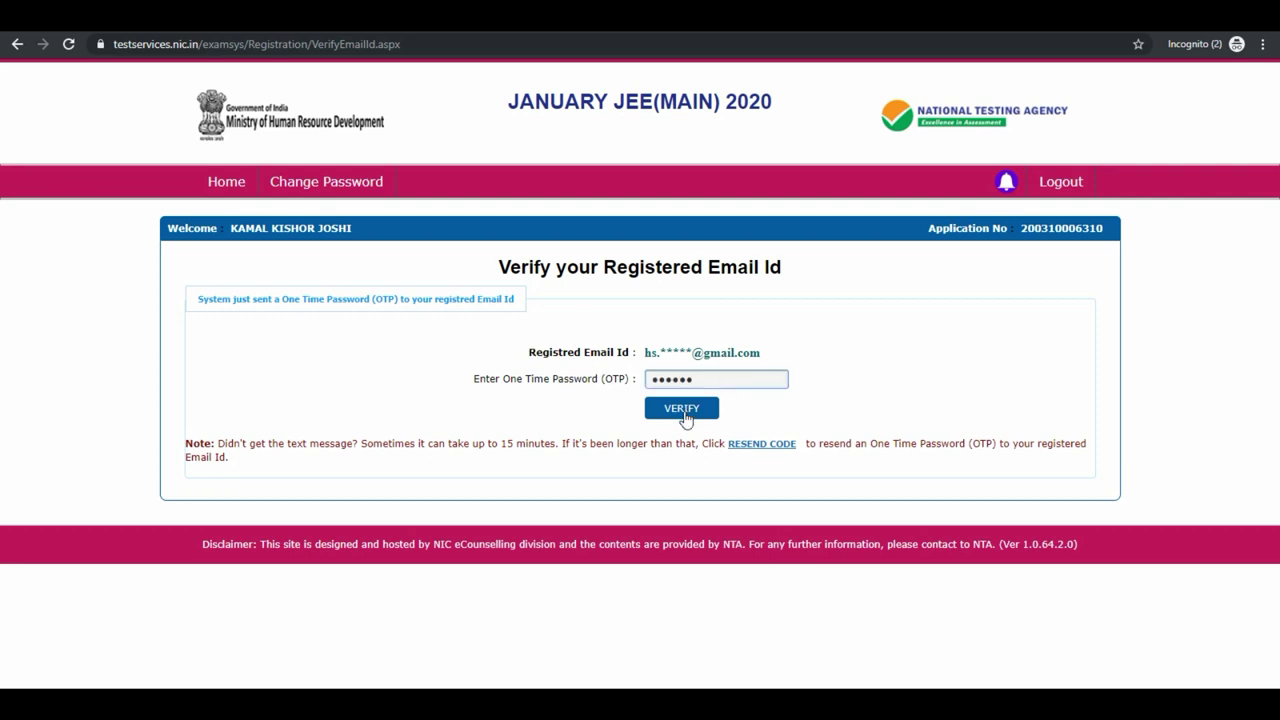
left_click(684, 410)
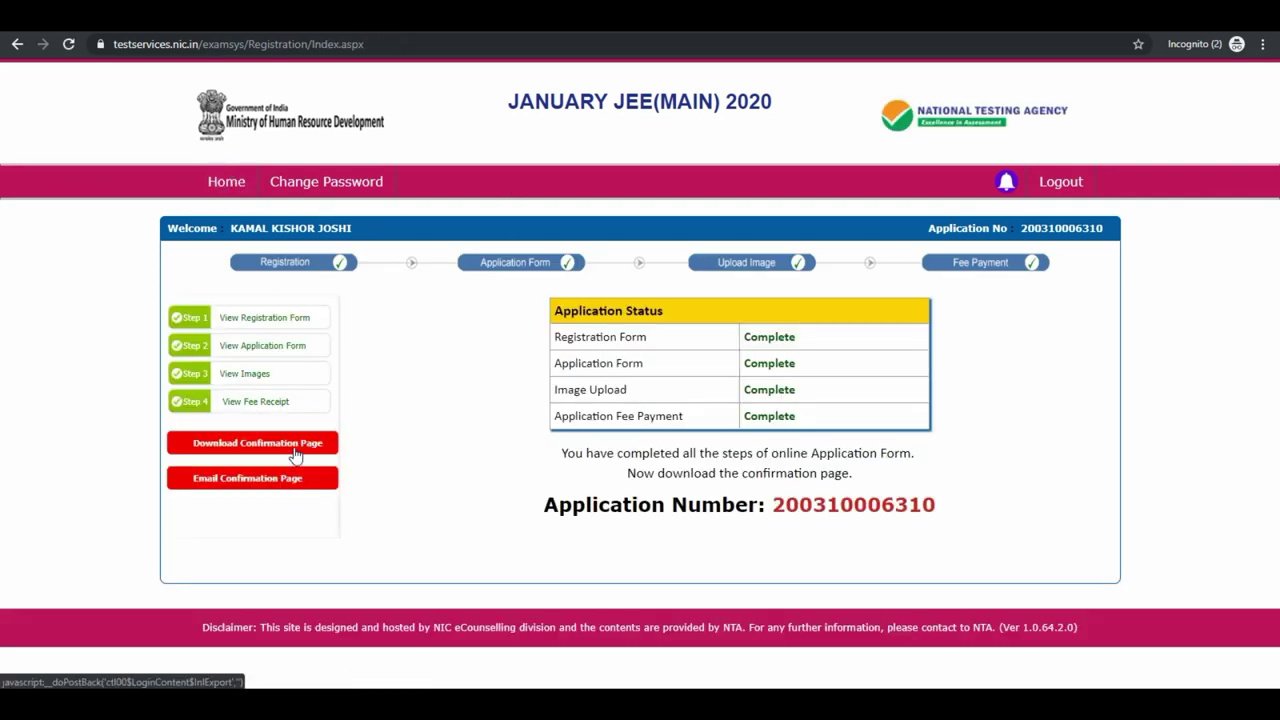
Email the confirmation page to the registered address and download its PDF.
left_click(290, 482)
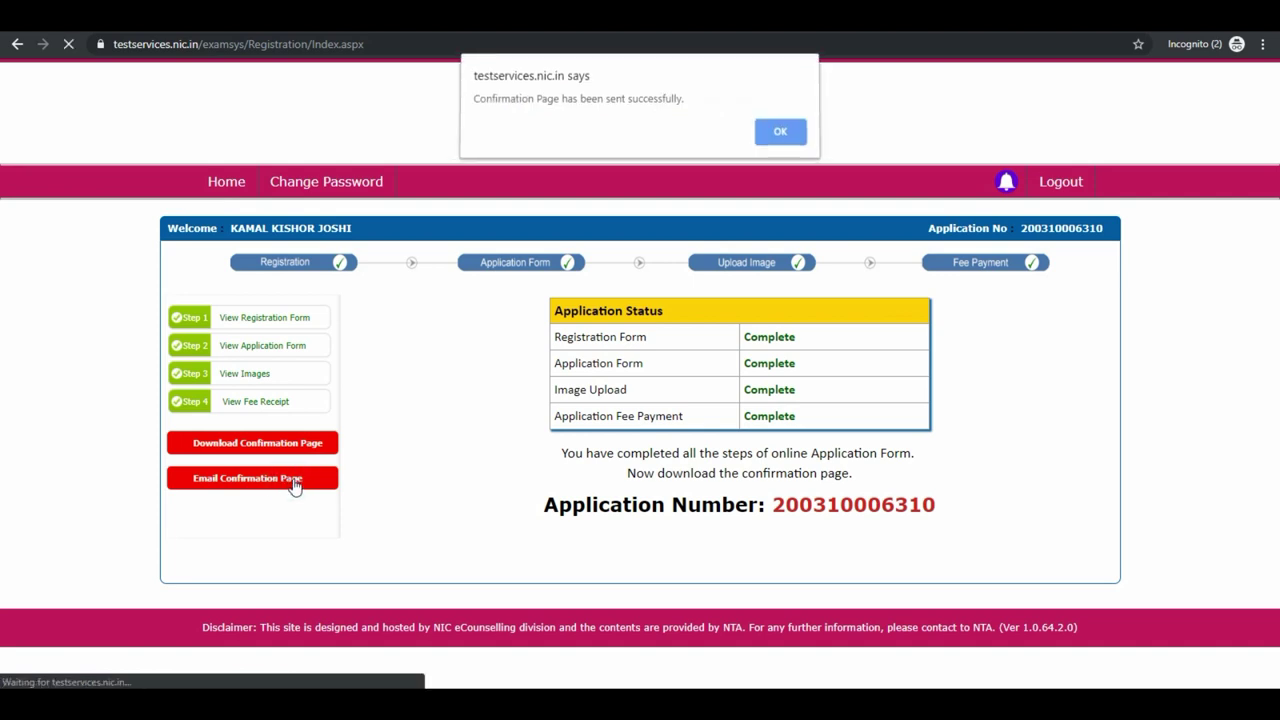
left_click(778, 134)
left_click(290, 446)
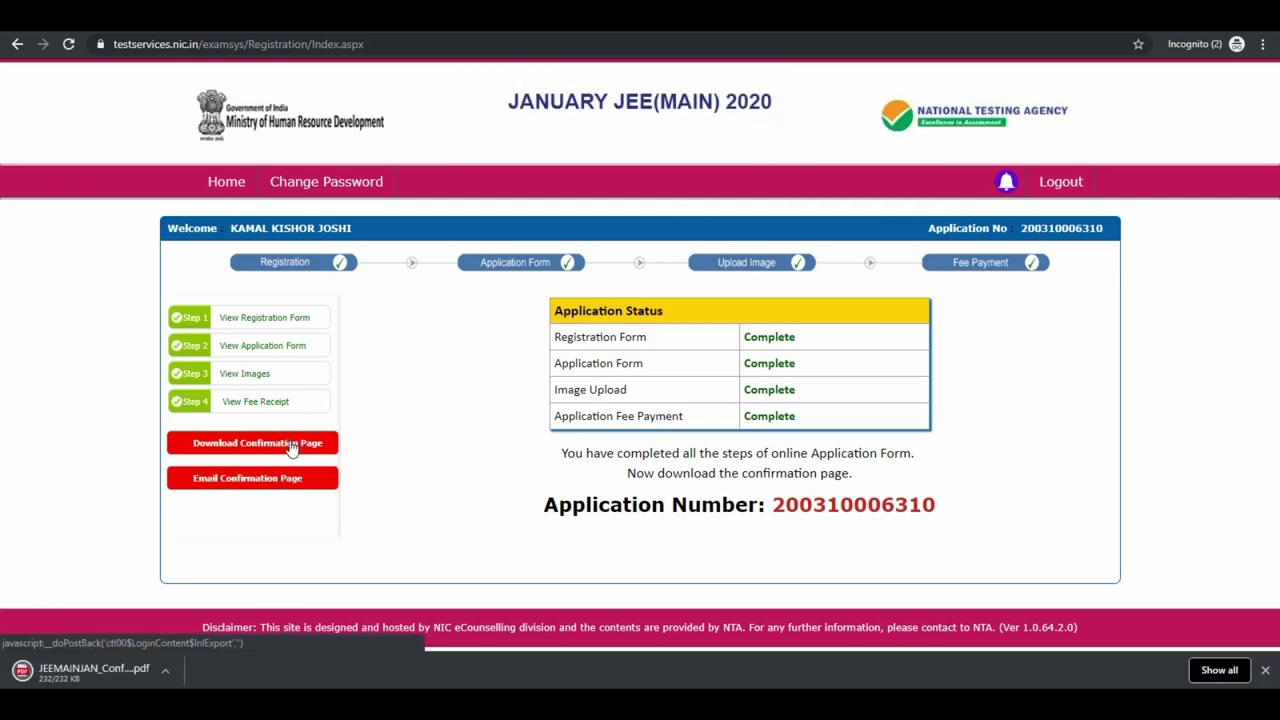
Open JEEMAINJAN_ConfirmationPage.pdf from the download bar and look over the confirmation page.
left_click(165, 671)
left_click(237, 552)
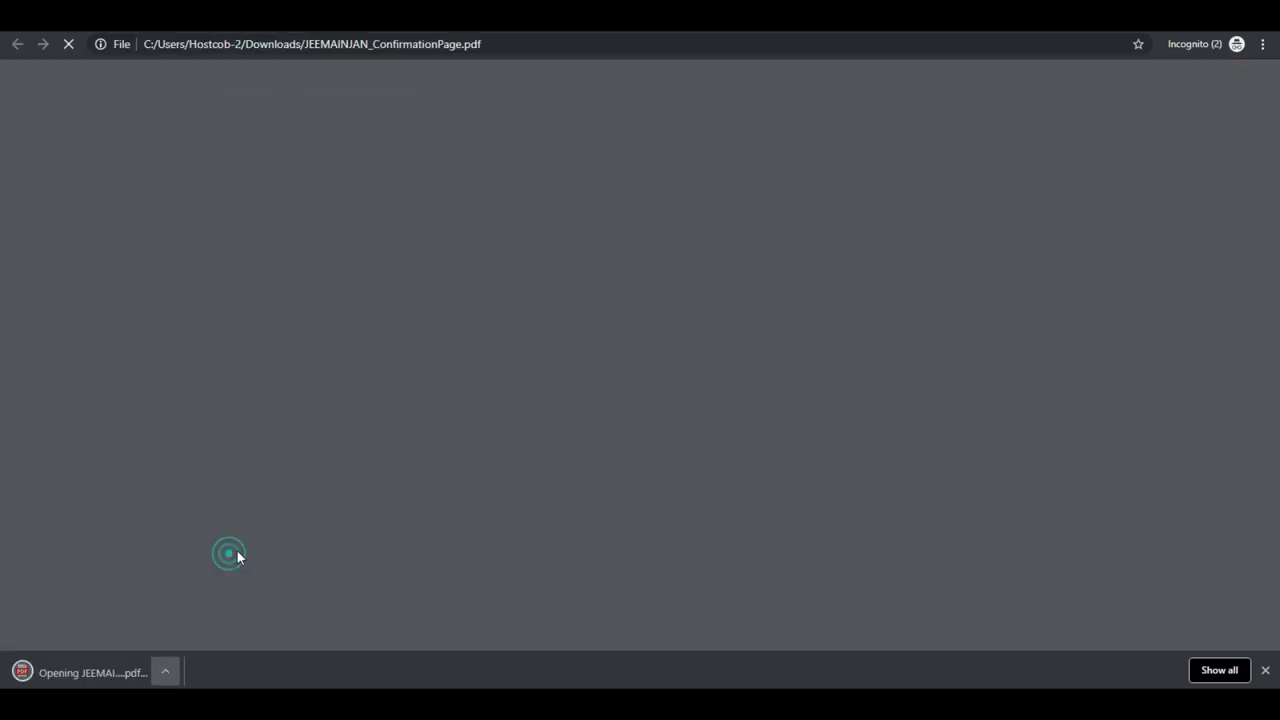
scroll(0, 305, "down", 4)
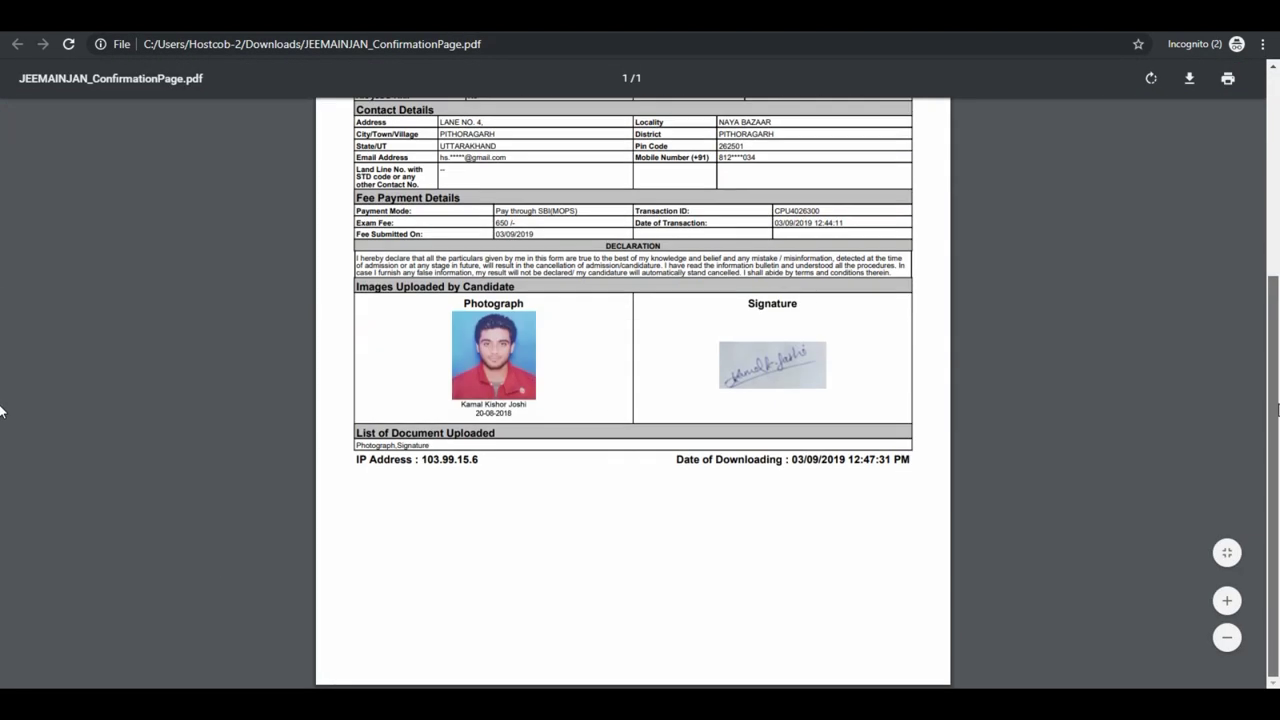
scroll(0, 266, "up", 4)
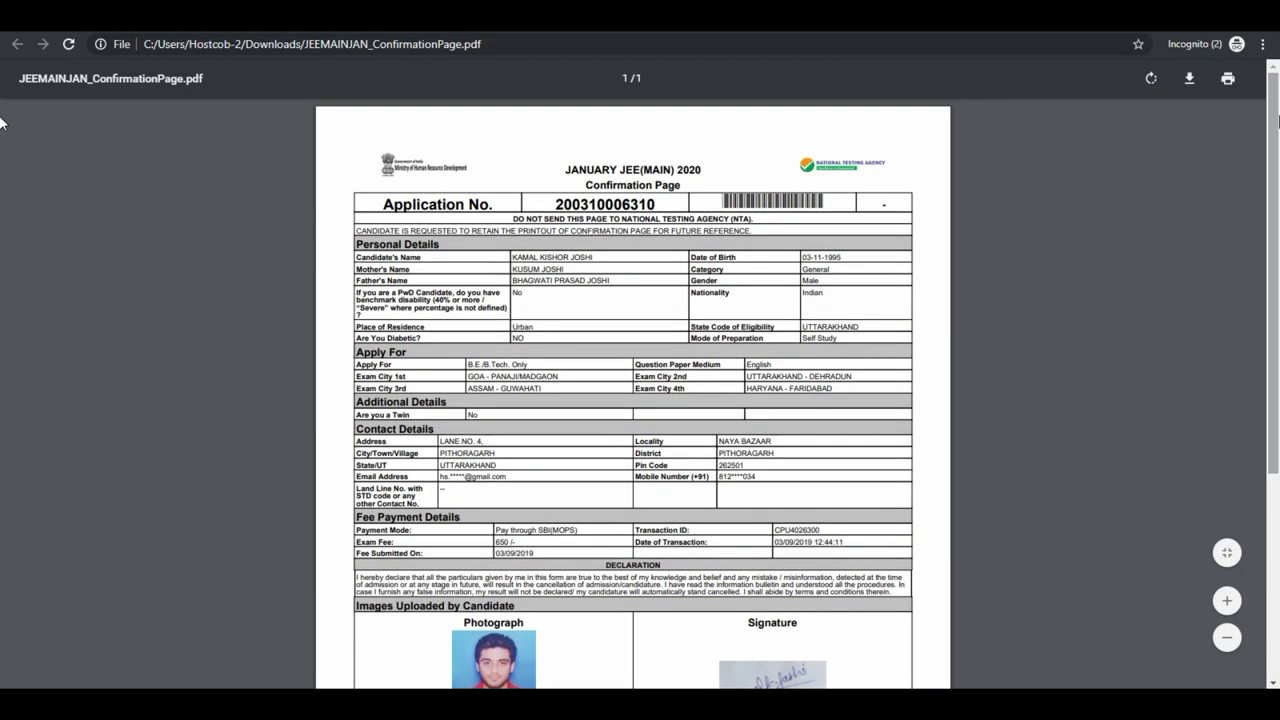